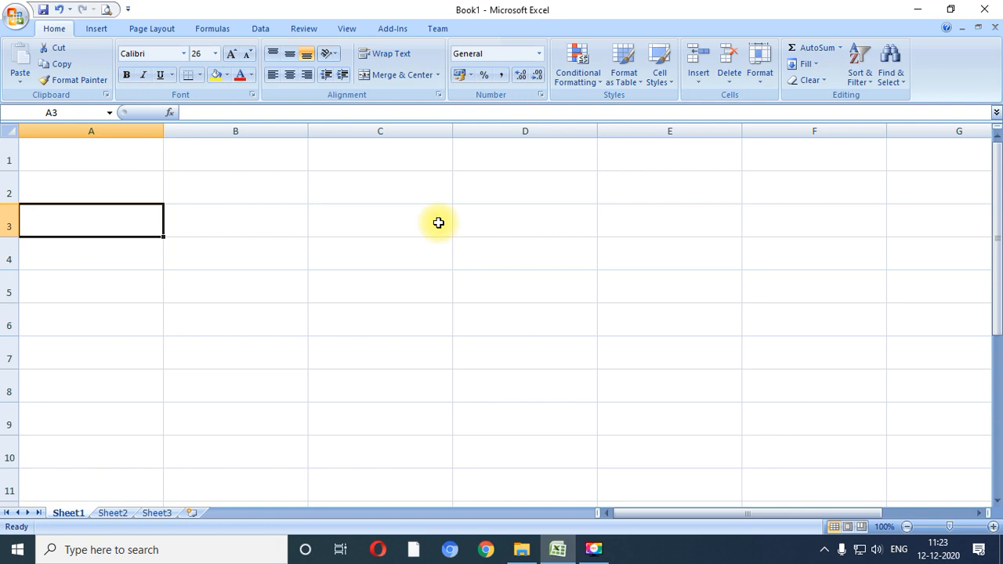
{"action": "key", "text": "Right"}
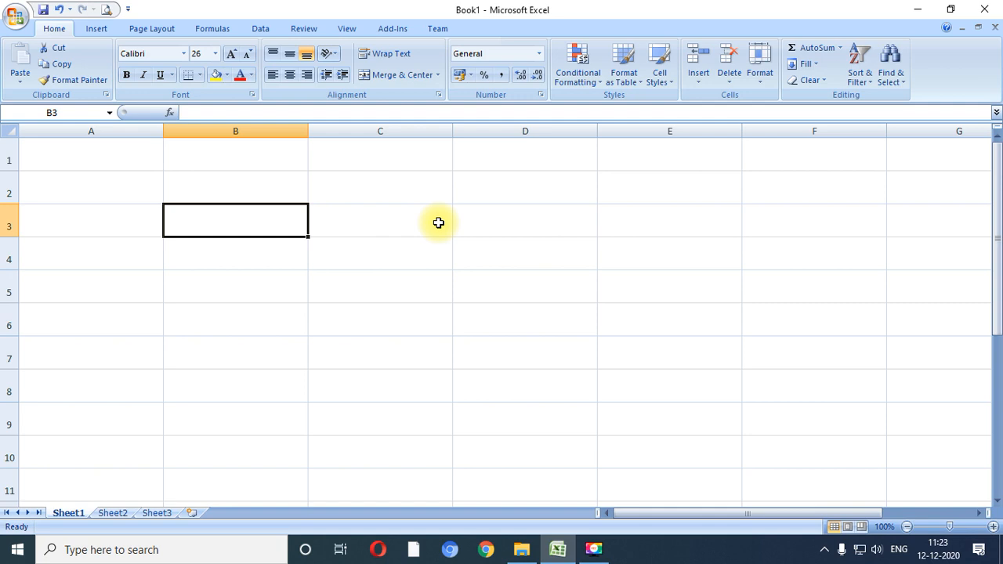
{"action": "key", "text": "Down"}
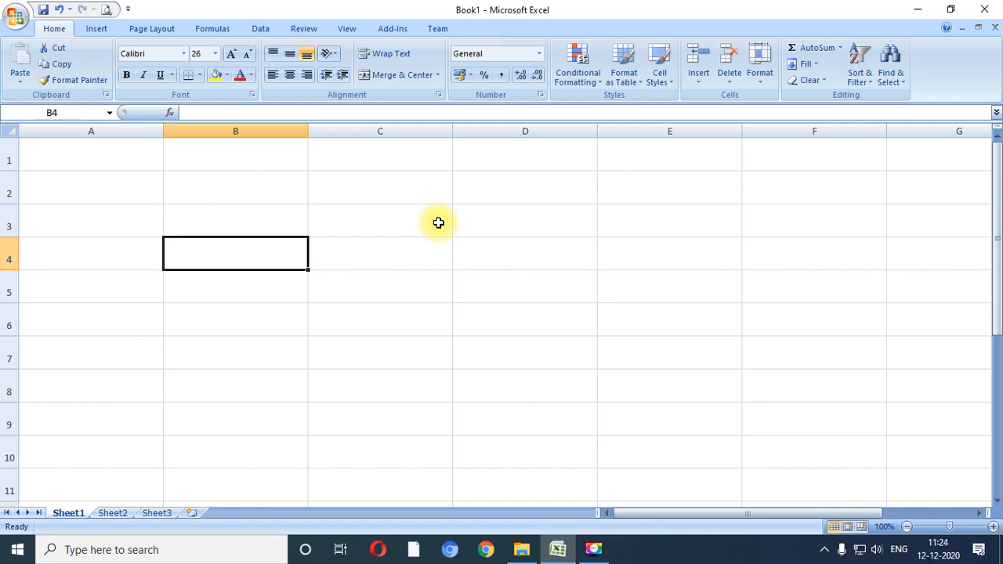
{"action": "key", "text": "Down"}
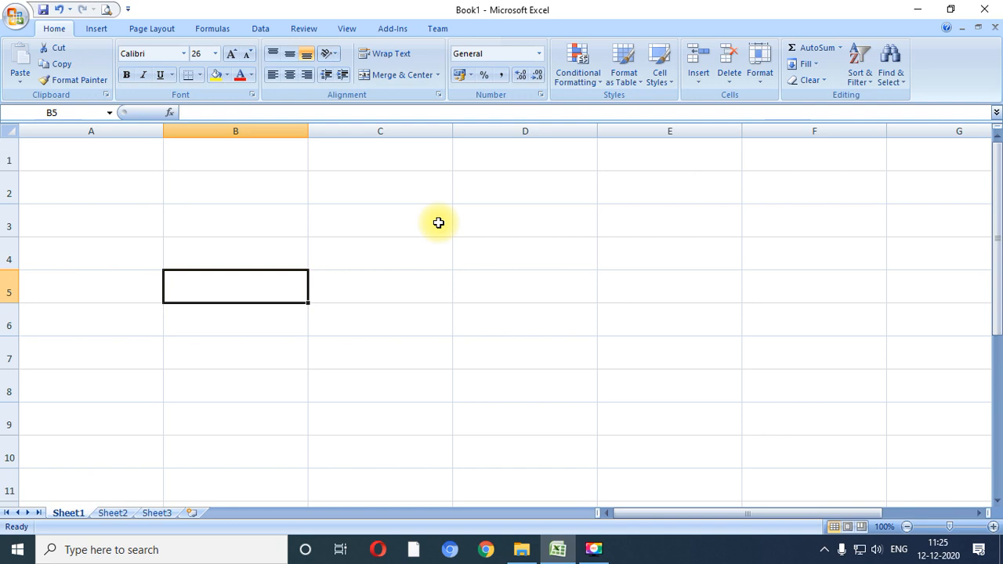
{"action": "type", "text": "()"}
{"action": "key", "text": "BackSpace"}
{"action": "key", "text": "BackSpace"}
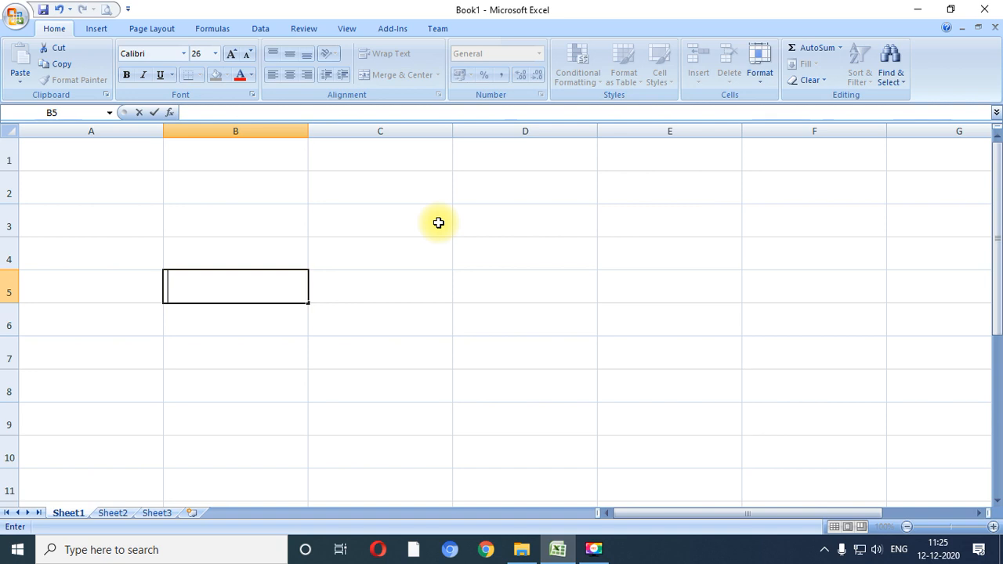
{"action": "type", "text": "()"}
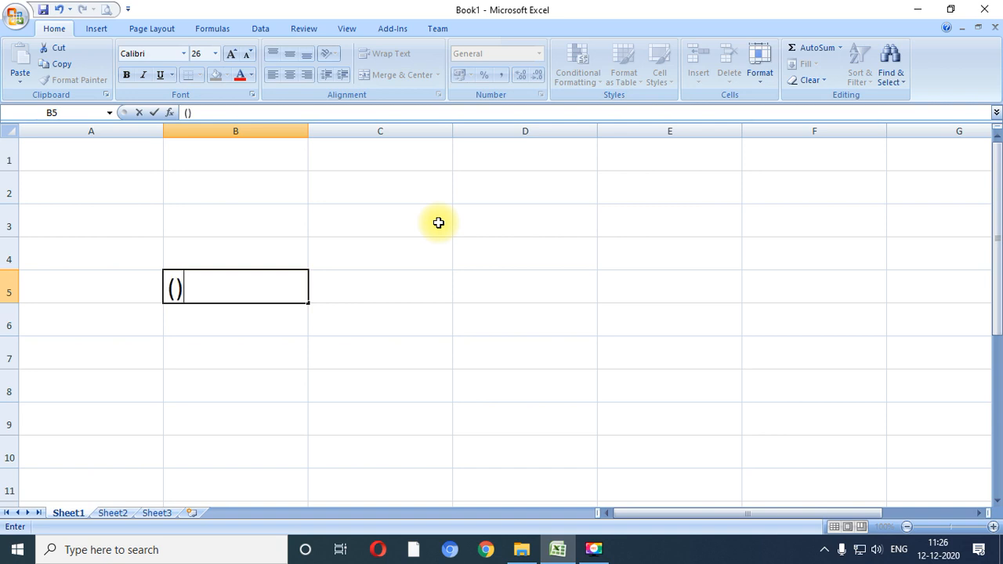
{"action": "key", "text": "BackSpace"}
{"action": "key", "text": "BackSpace"}
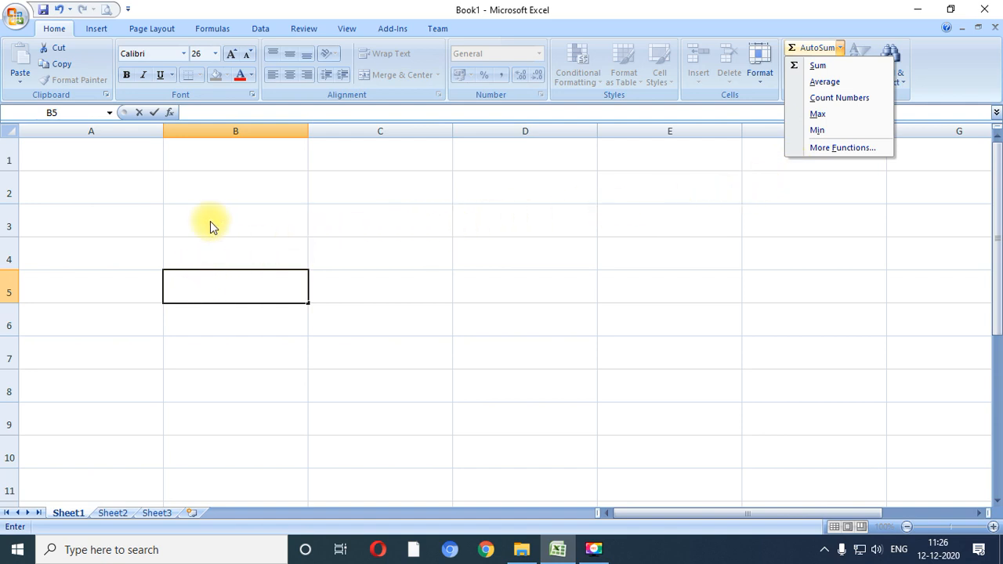
- Enter sum(10,20,30) in cell B3 without a leading equals sign
{"action": "left_click", "coordinate": [275, 204]}
{"action": "left_click", "coordinate": [229, 224]}
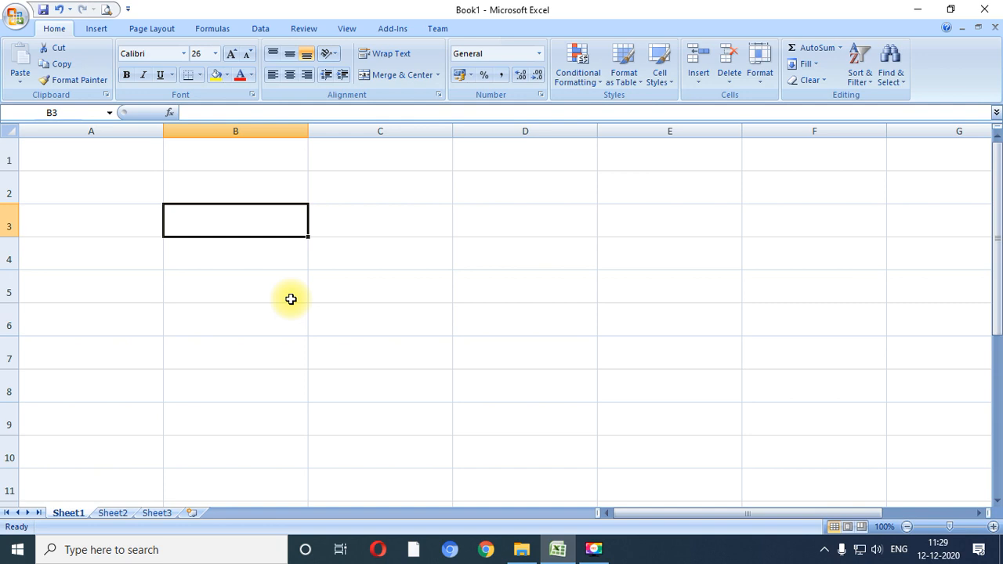
{"action": "type", "text": "sum("}
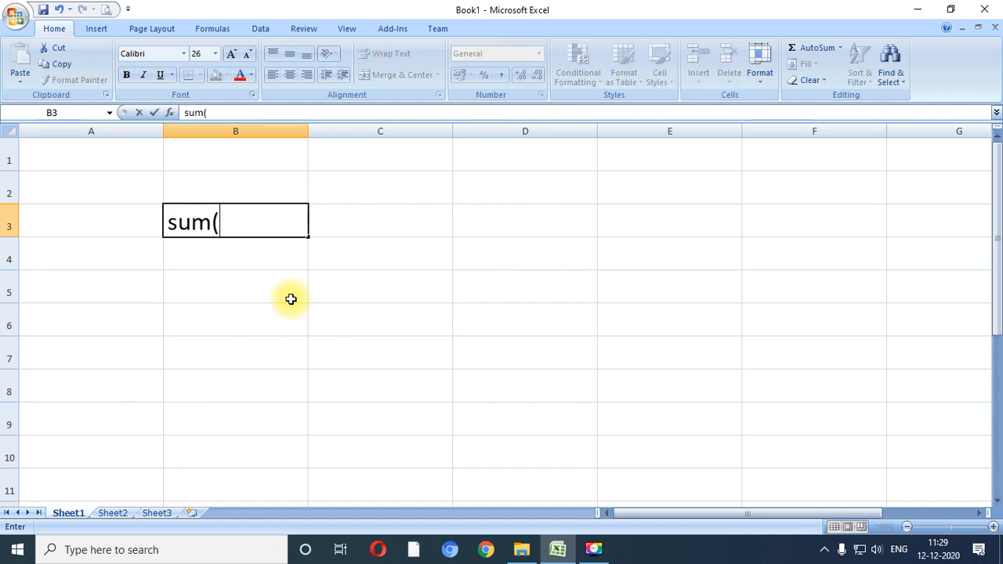
{"action": "type", "text": "10,10,"}
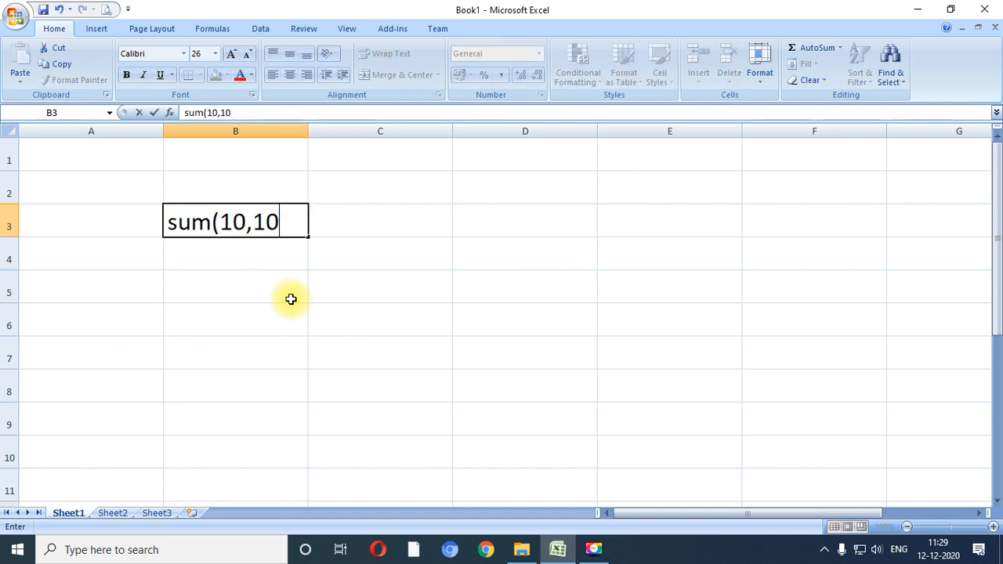
{"action": "key", "text": "BackSpace"}
{"action": "key", "text": "BackSpace"}
{"action": "key", "text": "BackSpace"}
{"action": "type", "text": "20,30)"}
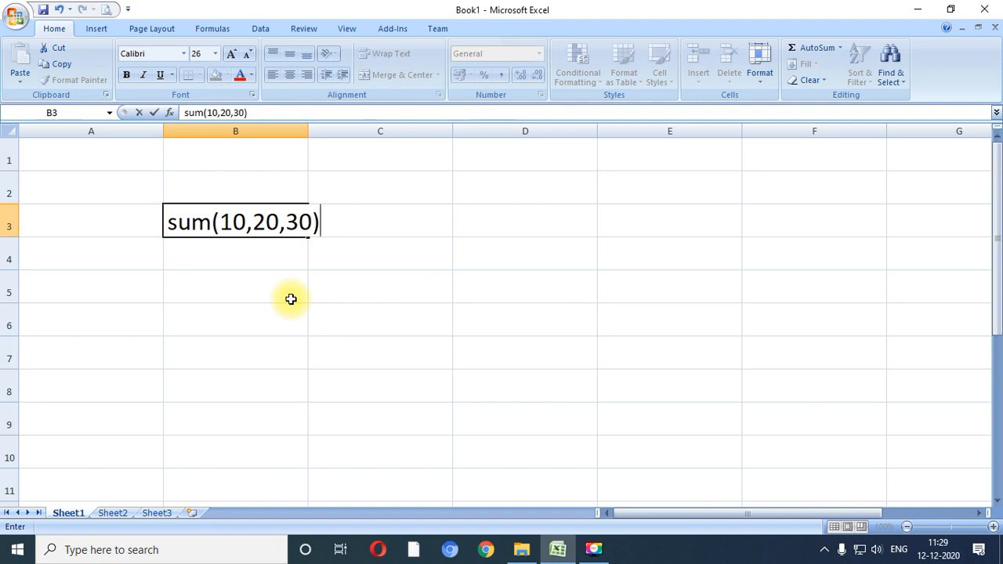
{"action": "key", "text": "Return"}
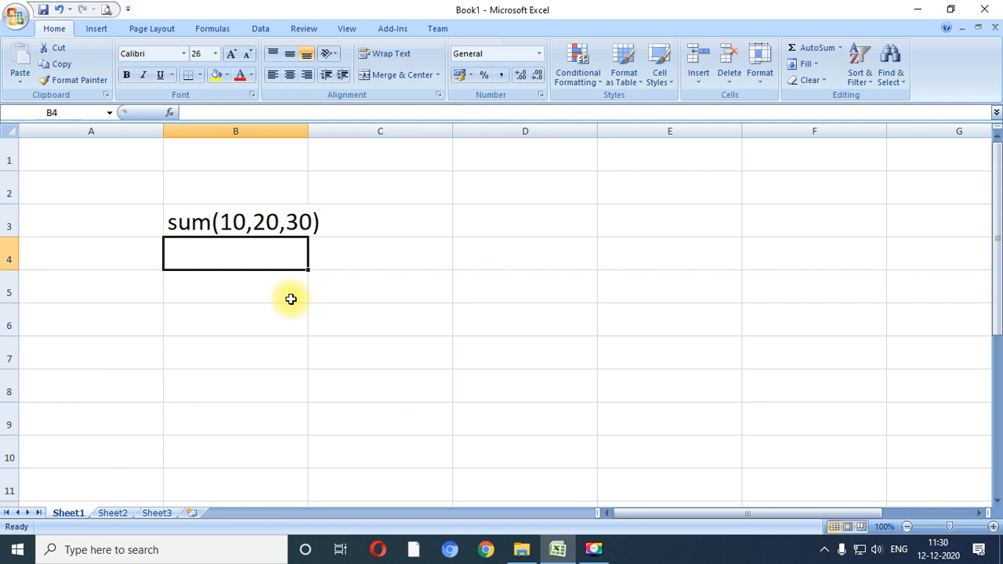
- Turn the text in cell B3 into a formula by adding a leading plus sign, giving +sum(10,20,30)
{"action": "key", "text": "Up"}
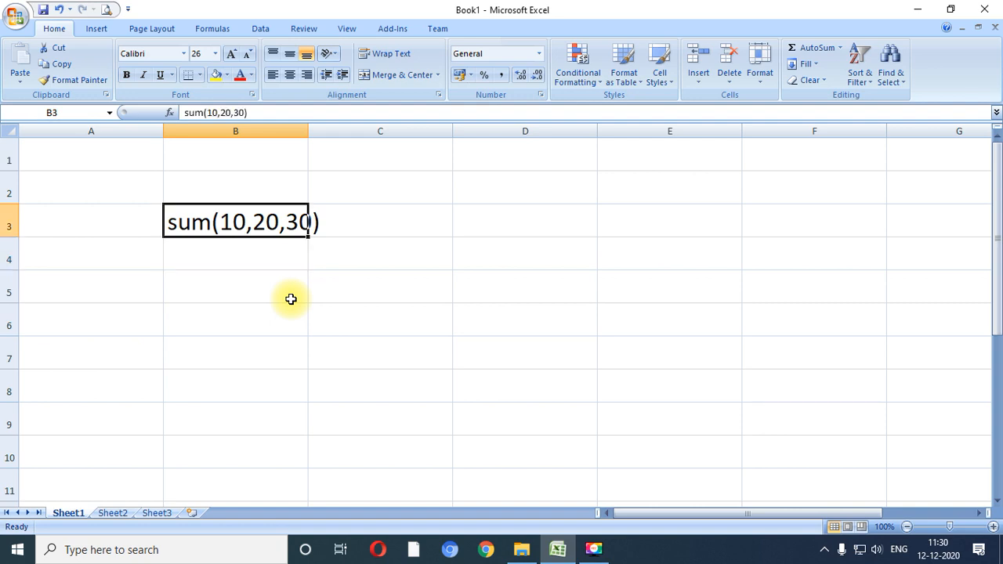
{"action": "key", "text": "F2"}
{"action": "key", "text": "Home"}
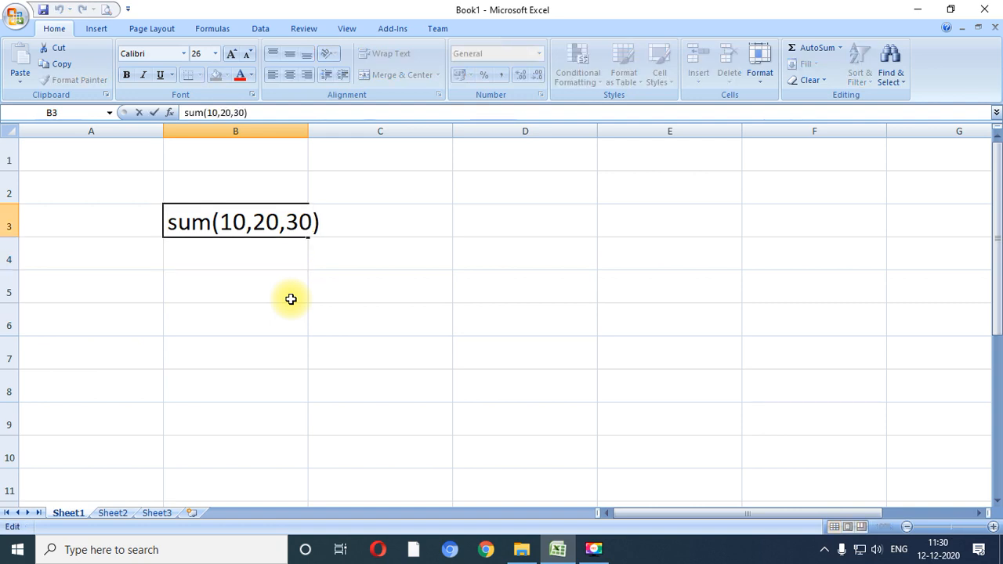
{"action": "type", "text": "="}
{"action": "key", "text": "BackSpace"}
{"action": "type", "text": "+"}
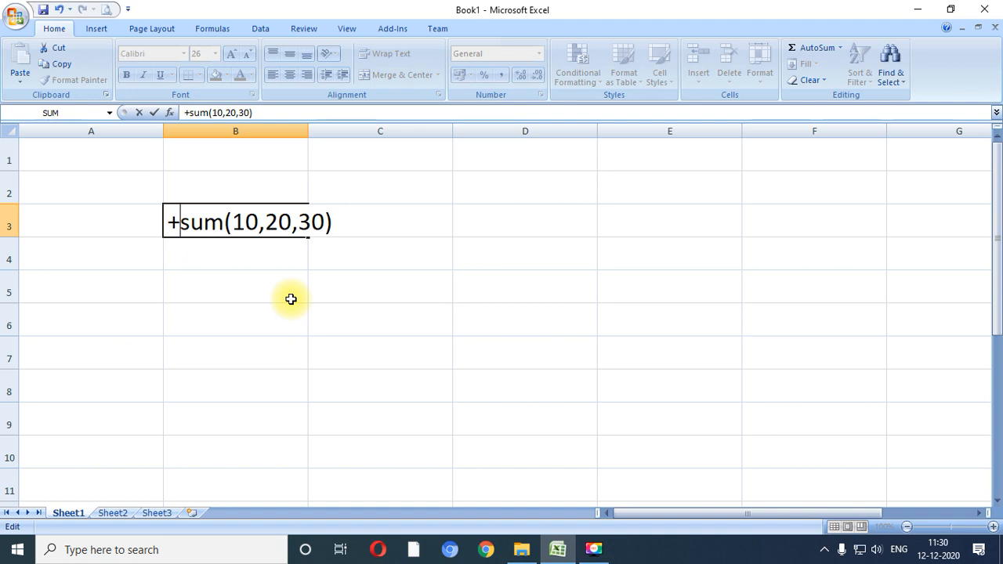
{"action": "key", "text": "Return"}
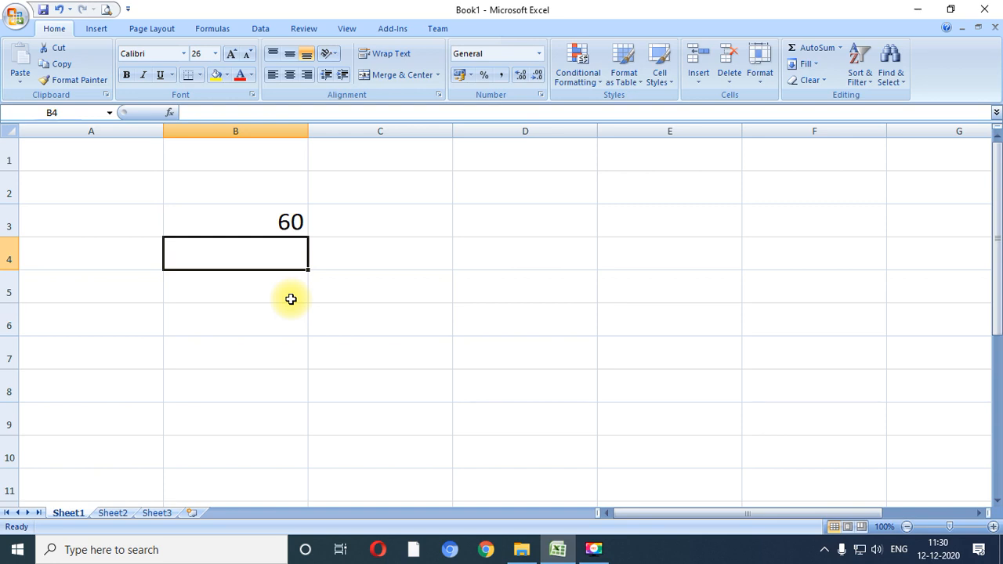
- Clear the formula from cell B3
{"action": "key", "text": "Up"}
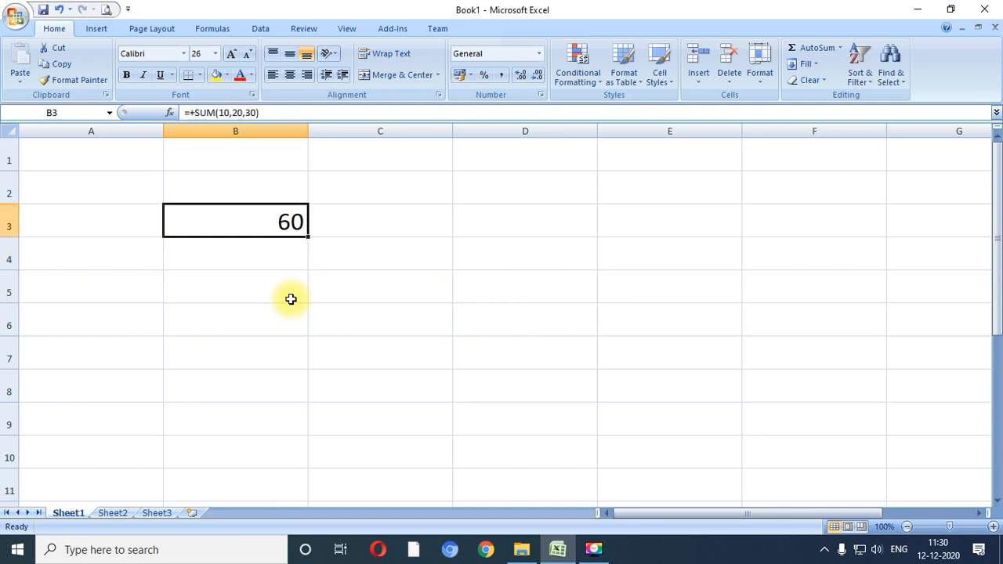
{"action": "key", "text": "Delete"}
{"action": "key", "text": "Up"}
{"action": "key", "text": "Up"}
{"action": "key", "text": "Down"}
{"action": "key", "text": "Down"}
{"action": "key", "text": "Up"}
{"action": "key", "text": "Up"}
{"action": "key", "text": "Down"}
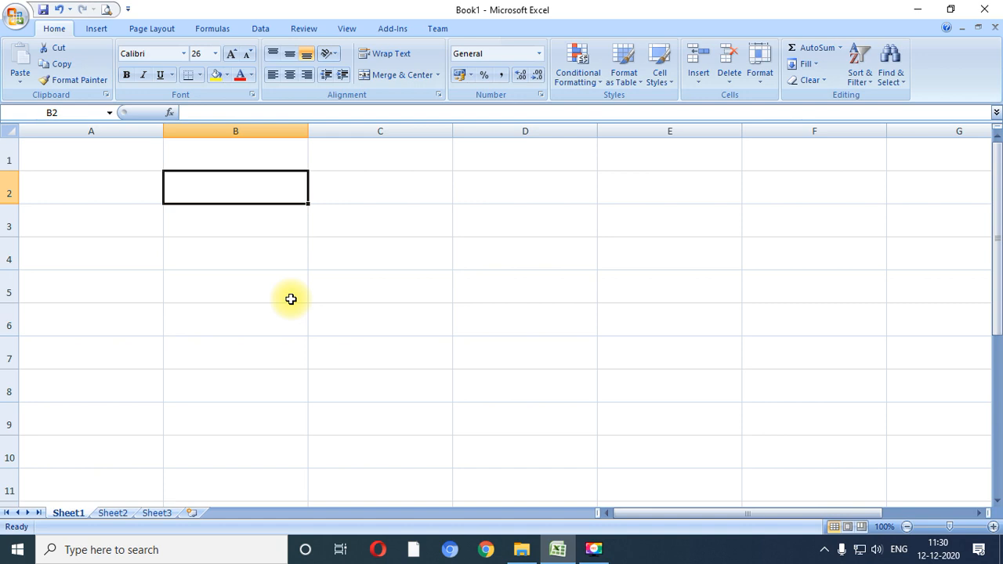
- Enter 752 in cell B1 and the values 810, 62 and 953 in cells A1 to A3
{"action": "key", "text": "Up"}
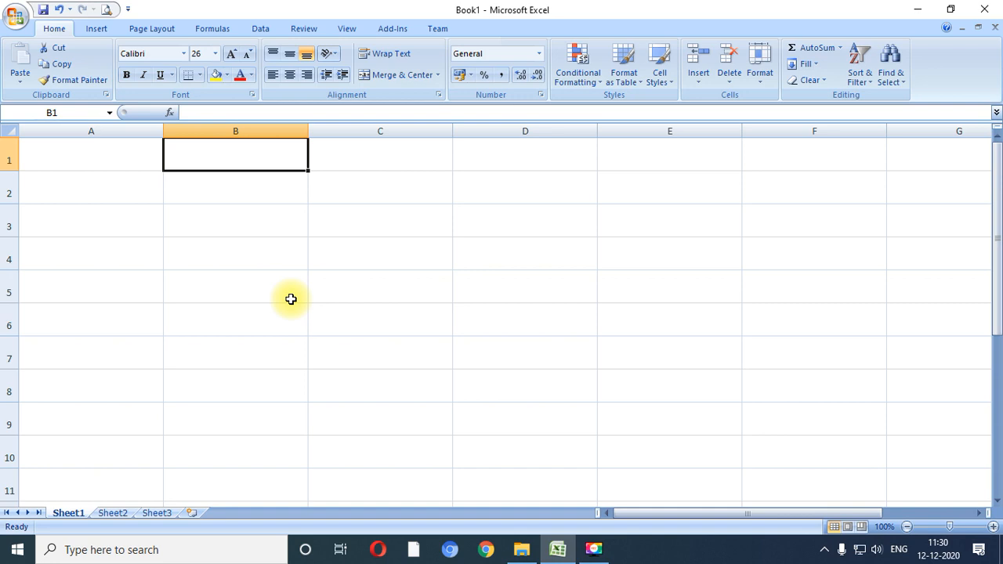
{"action": "type", "text": "752"}
{"action": "key", "text": "Left"}
{"action": "type", "text": "810"}
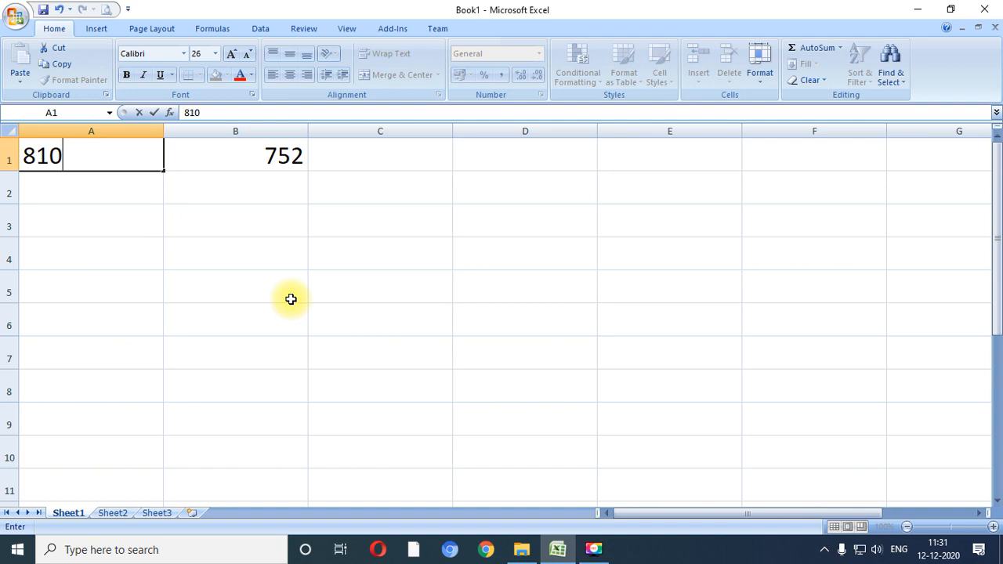
{"action": "key", "text": "Return"}
{"action": "type", "text": "62"}
{"action": "key", "text": "Return"}
{"action": "type", "text": "953"}
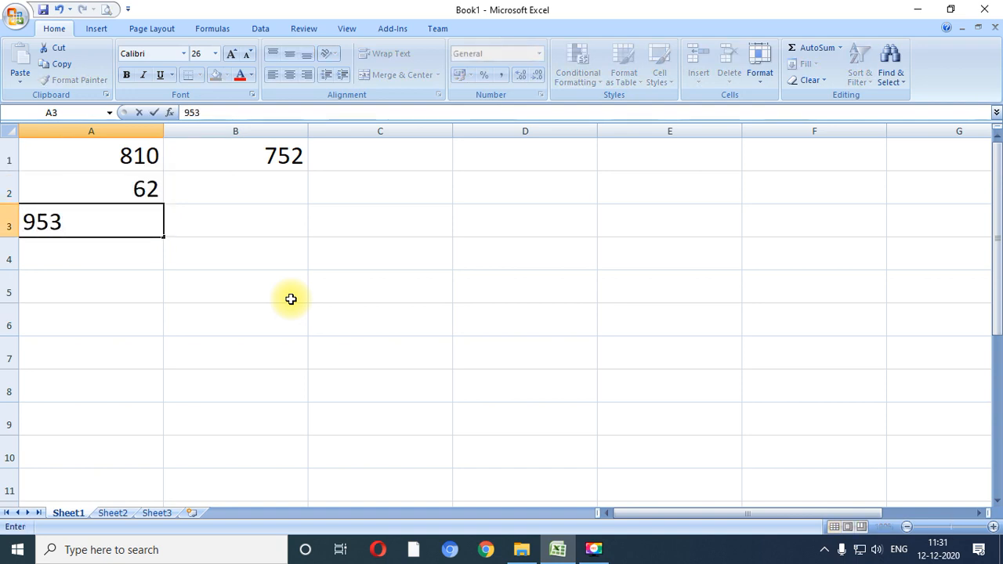
{"action": "key", "text": "Return"}
- Move the three numbers in A1:A3 to B2:B4, directly below the value in B1
{"action": "key", "text": "Up"}
{"action": "key", "text": "Up"}
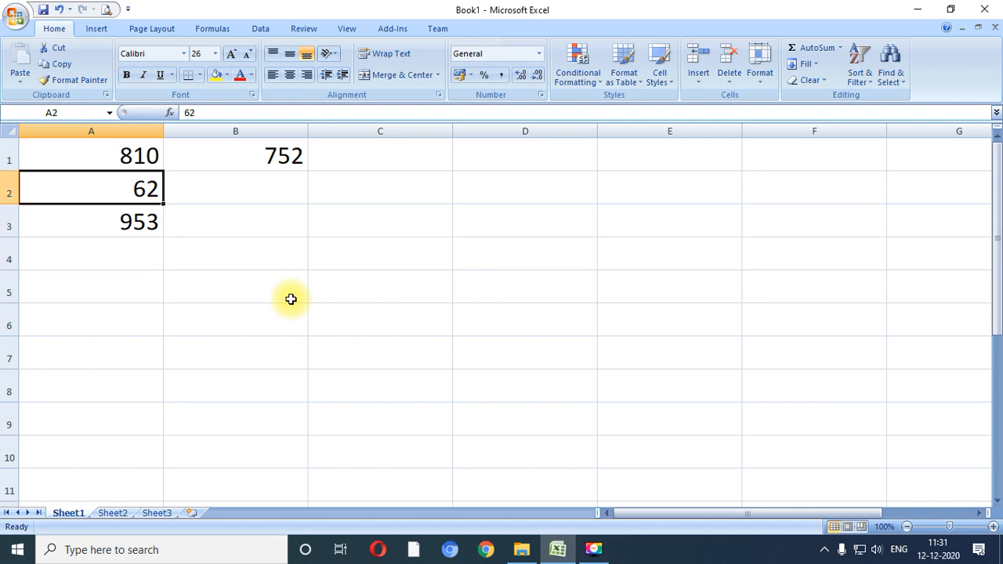
{"action": "key", "text": "Up"}
{"action": "key", "text": "shift+Down"}
{"action": "key", "text": "shift+Down"}
{"action": "key", "text": "ctrl+x"}
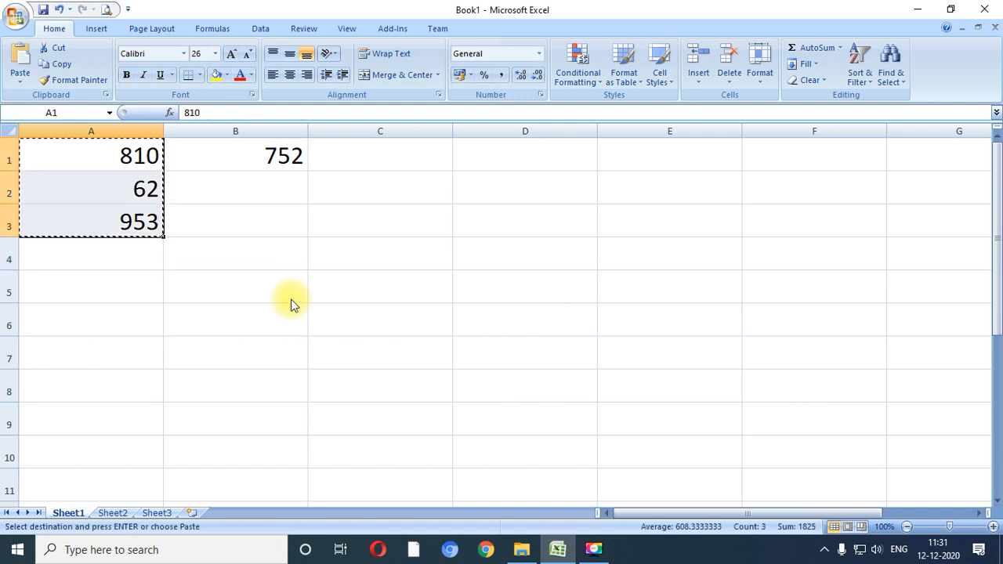
{"action": "key", "text": "Down"}
{"action": "key", "text": "Down"}
{"action": "key", "text": "Up"}
{"action": "key", "text": "Right"}
{"action": "key", "text": "ctrl+v"}
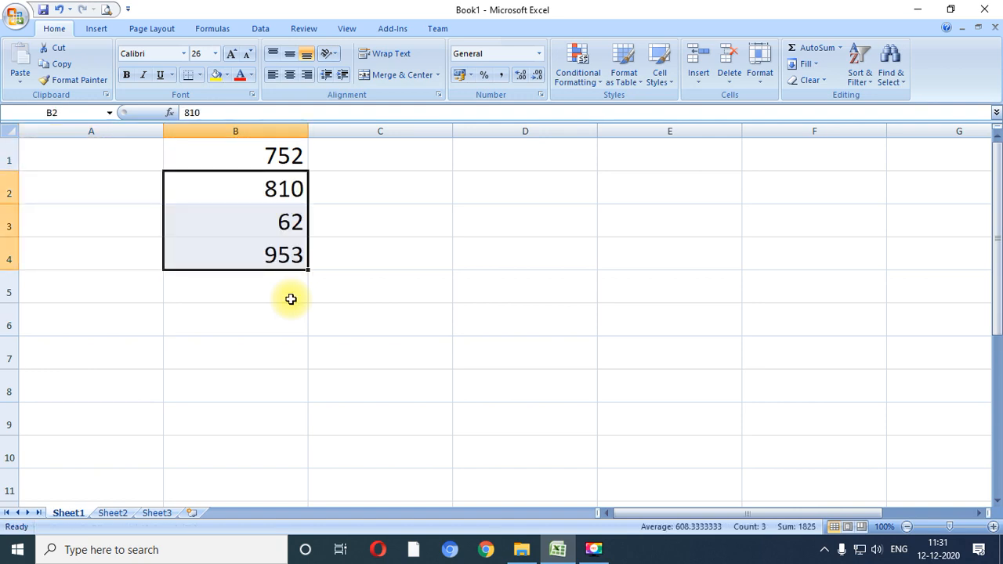
- Total the range B1:B4 in cell B5 with AutoSum
{"action": "key", "text": "Down"}
{"action": "key", "text": "Down"}
{"action": "key", "text": "Down"}
{"action": "key", "text": "Down"}
{"action": "key", "text": "Up"}
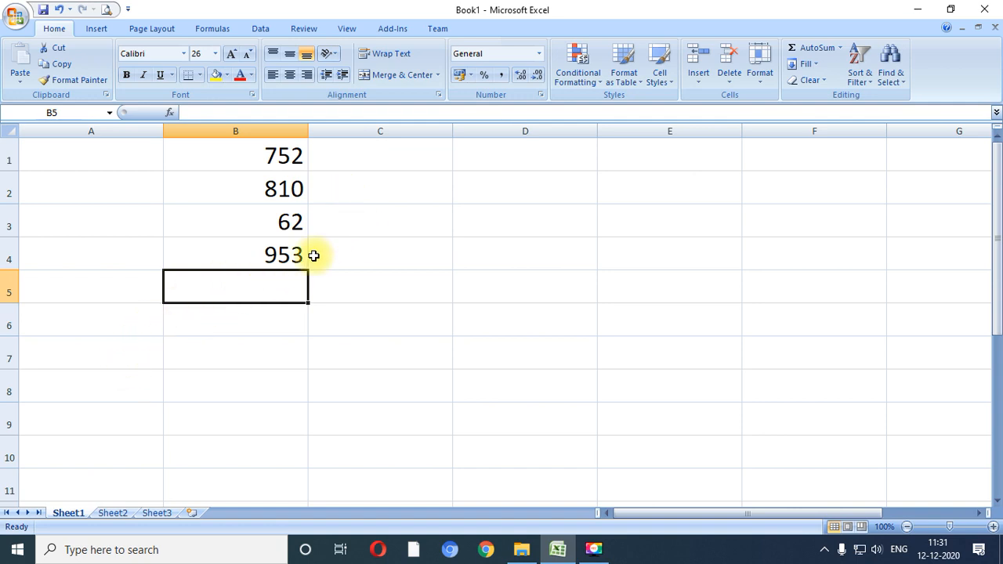
{"action": "left_click", "coordinate": [812, 49]}
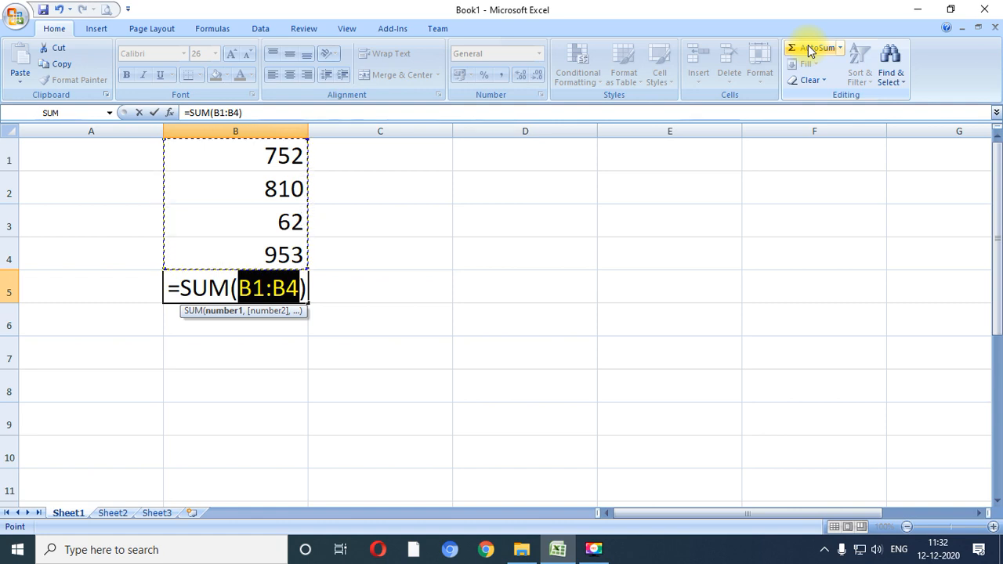
{"action": "key", "text": "Return"}
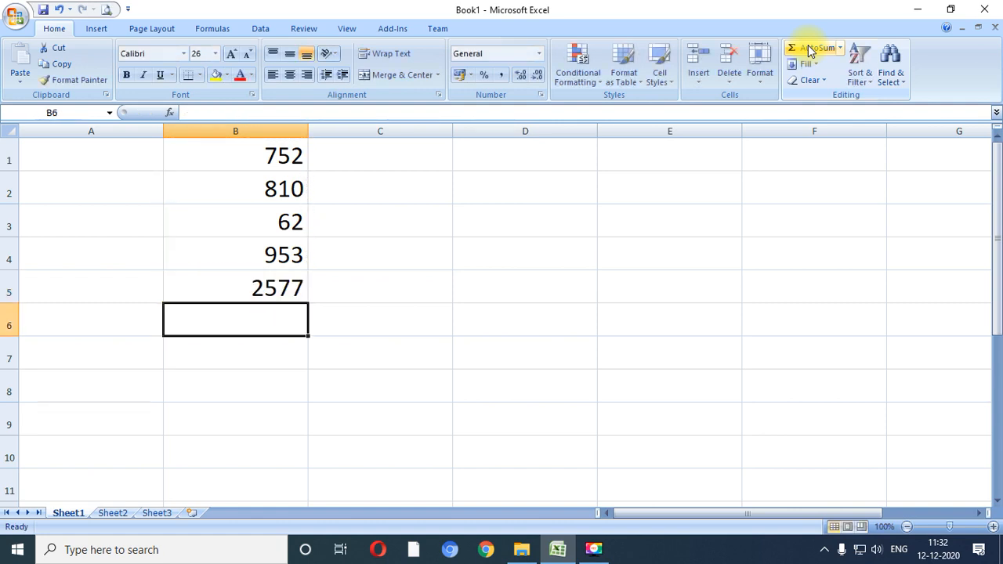
- Change the value in cell B3 to 738 and the value in cell B4 to 120
{"action": "key", "text": "Up"}
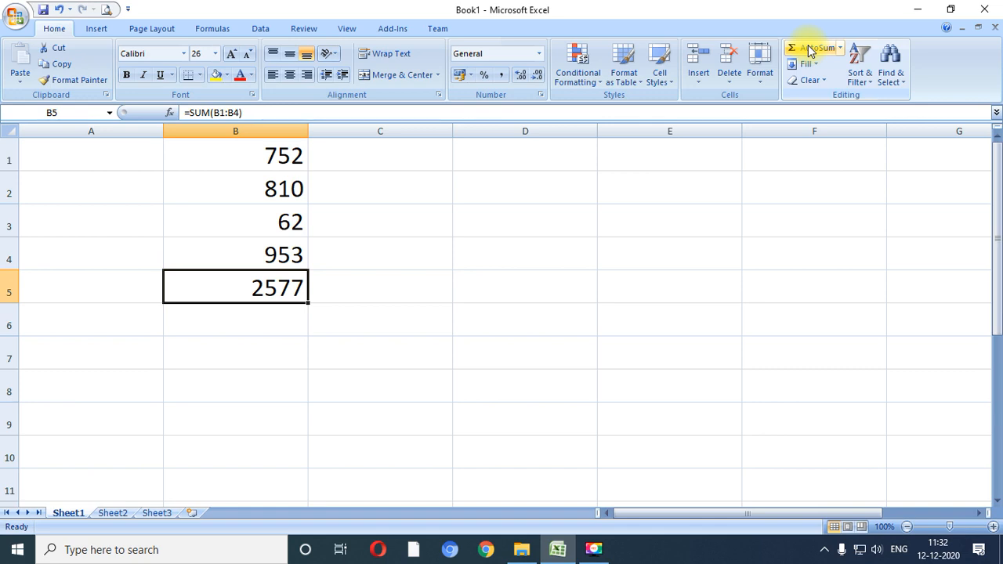
{"action": "key", "text": "Up"}
{"action": "key", "text": "Up"}
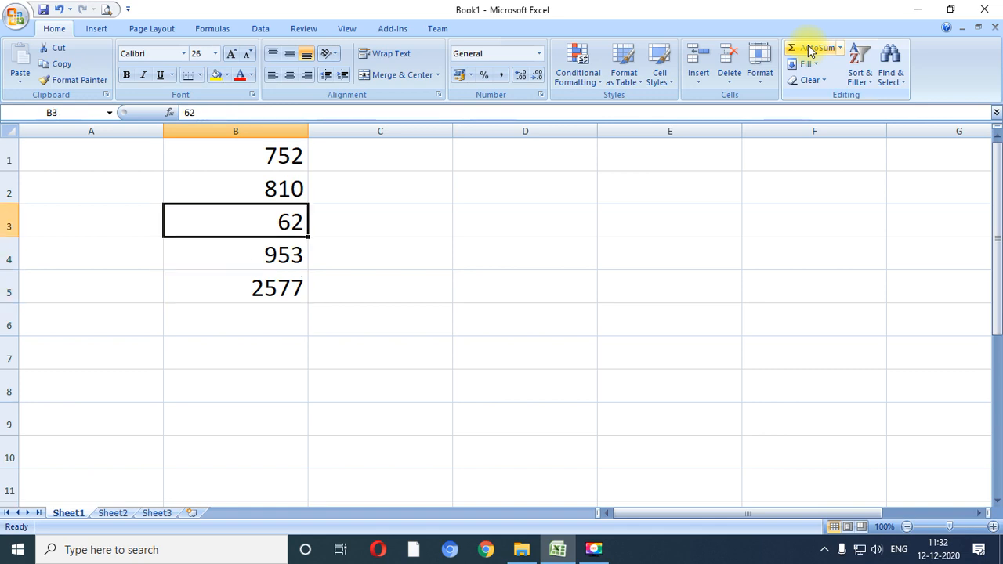
{"action": "type", "text": "7"}
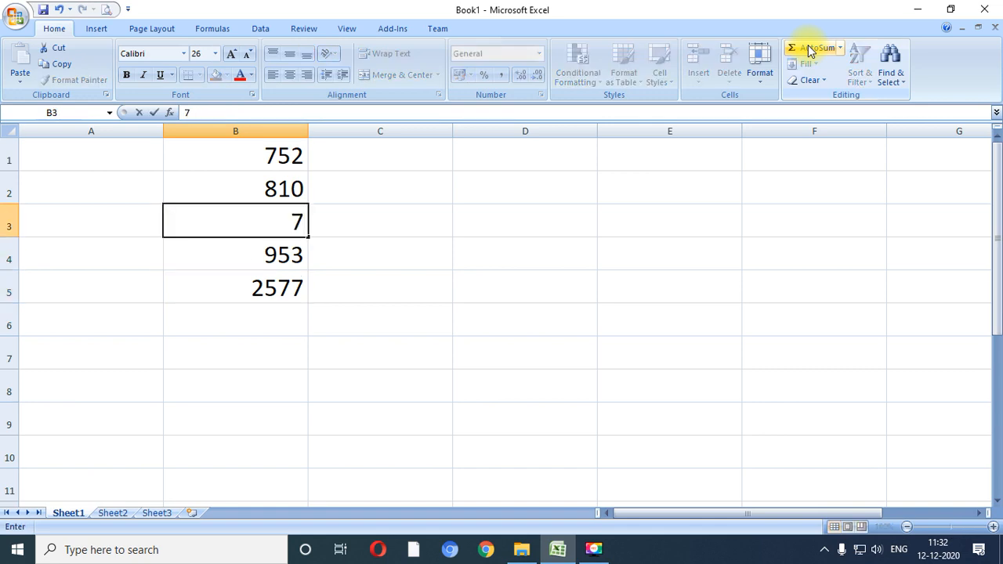
{"action": "type", "text": "38"}
{"action": "key", "text": "Return"}
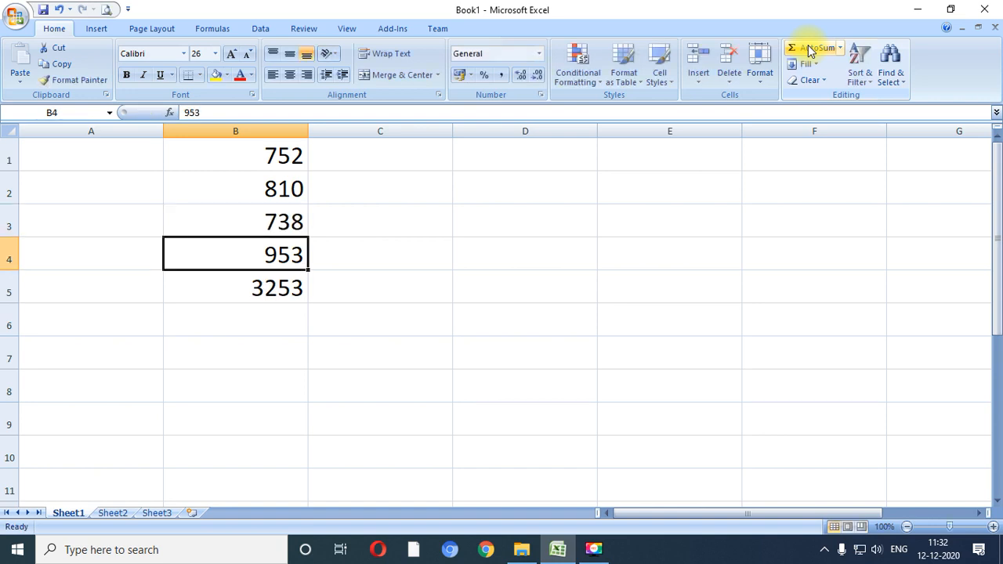
{"action": "type", "text": "120"}
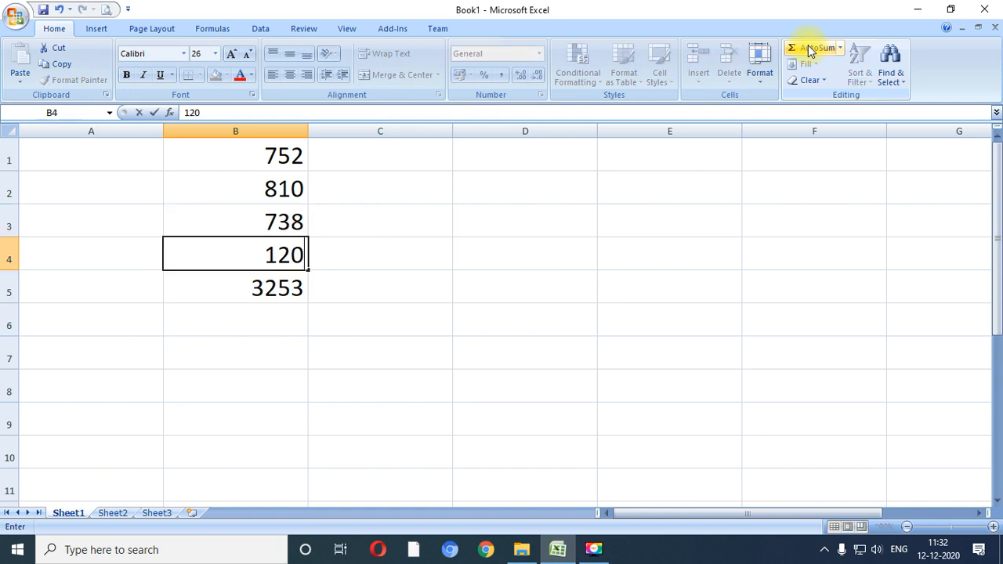
{"action": "key", "text": "Up"}
{"action": "key", "text": "Up"}
{"action": "key", "text": "Up"}
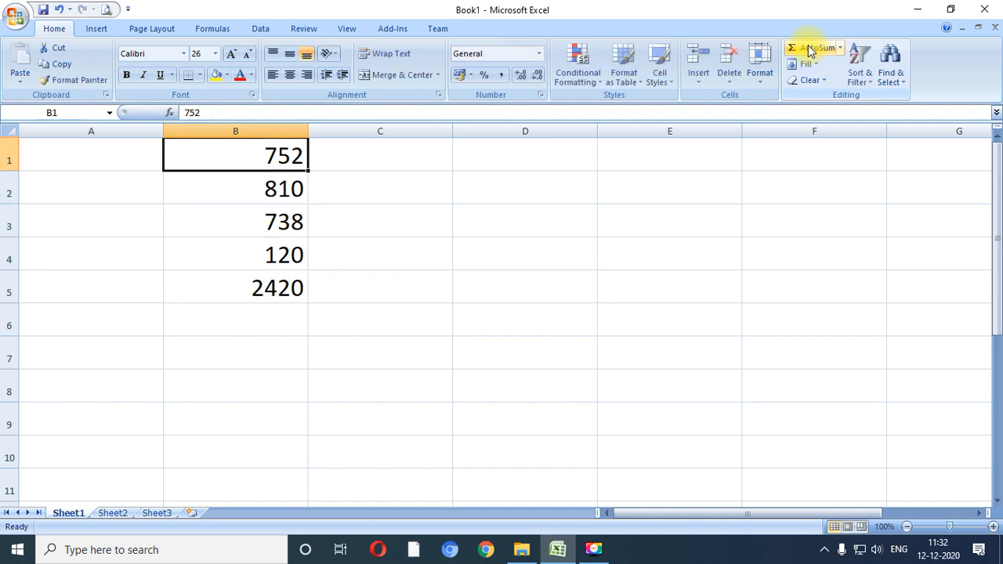
- Change the value in cell B1 to 3694, cell B2 to 4560 and cell B3 to 2570
{"action": "type", "text": "3694"}
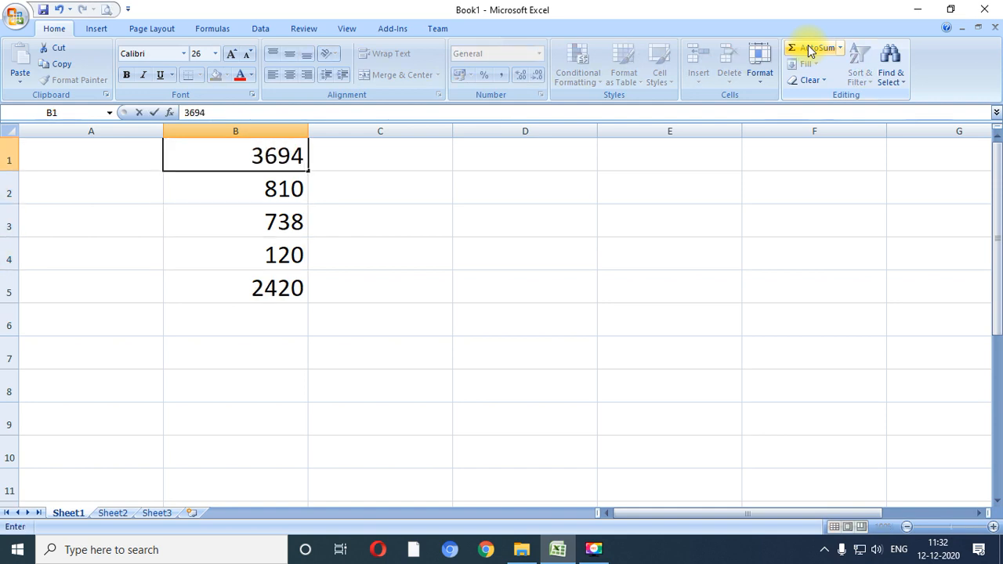
{"action": "key", "text": "Return"}
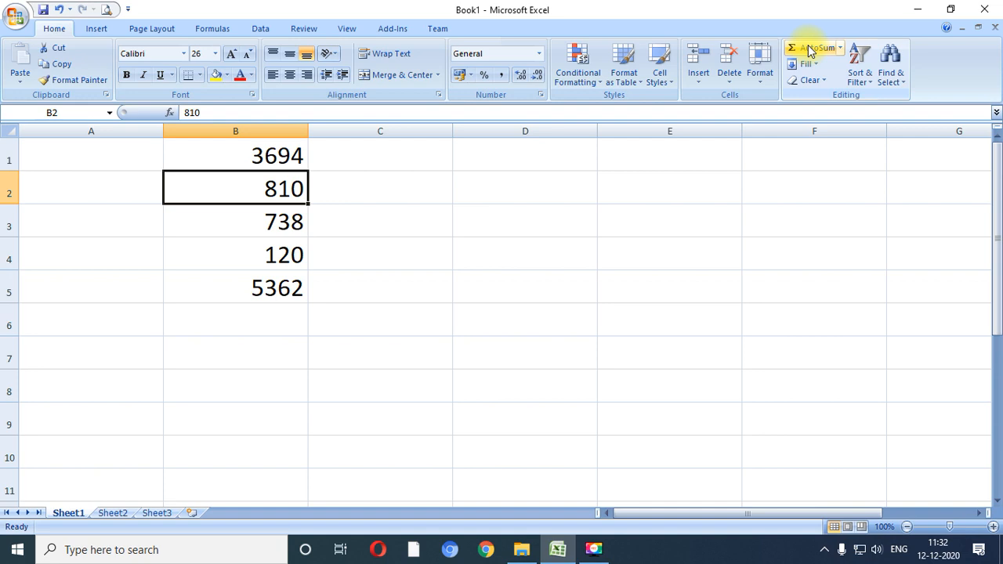
{"action": "type", "text": "4560"}
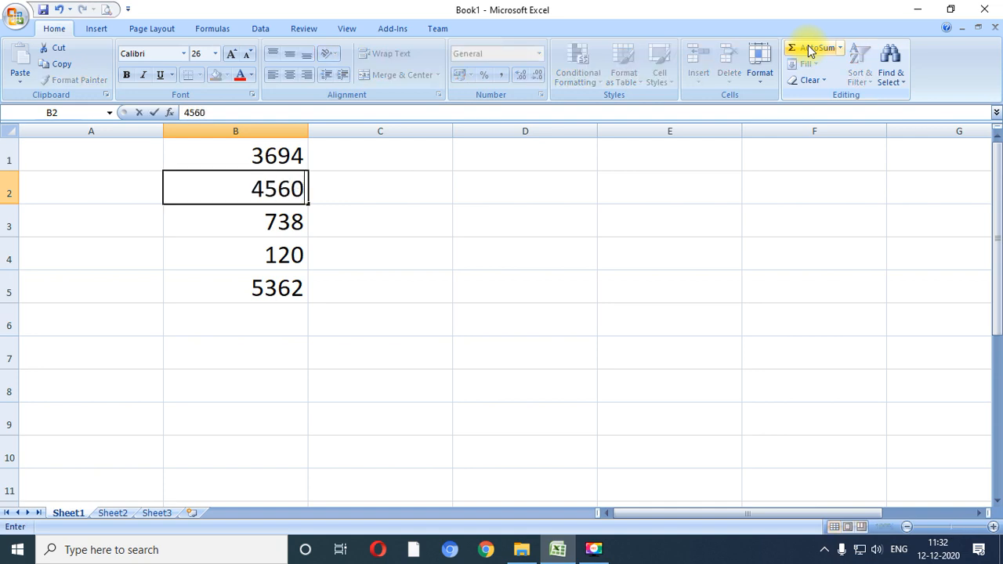
{"action": "key", "text": "Return"}
{"action": "type", "text": "2570"}
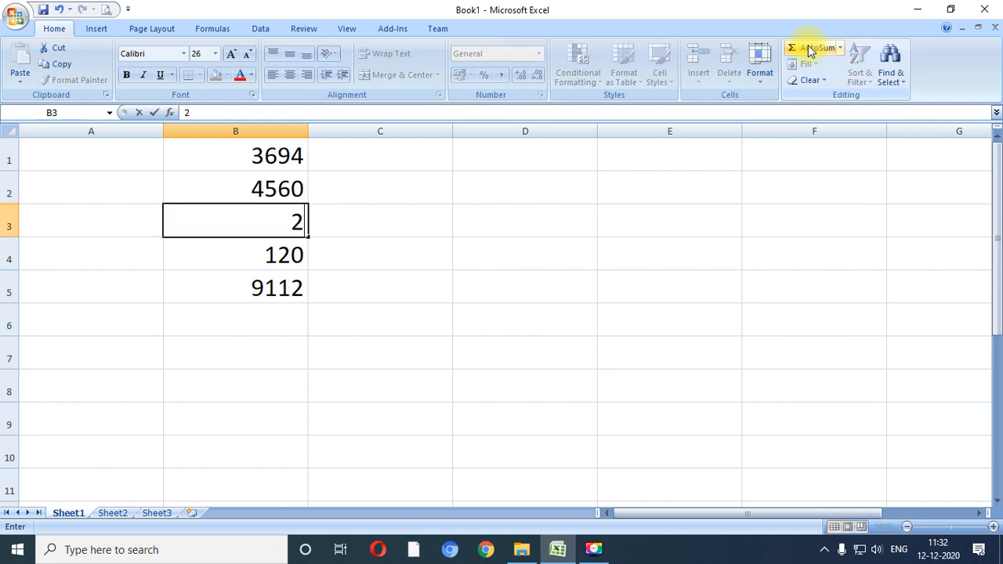
{"action": "key", "text": "Return"}
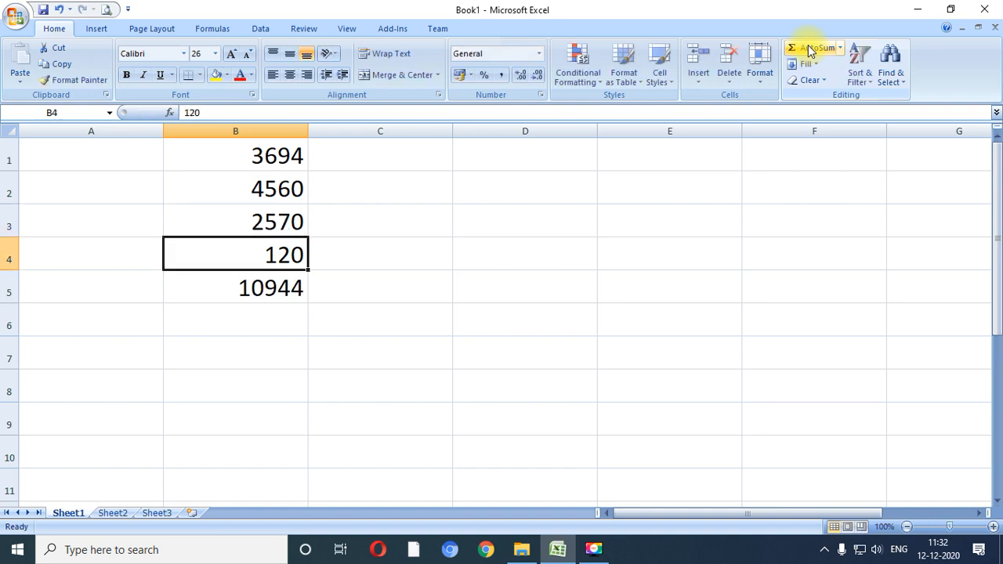
- Set the value in cell B1 to 850
{"action": "key", "text": "Up"}
{"action": "key", "text": "Up"}
{"action": "key", "text": "Up"}
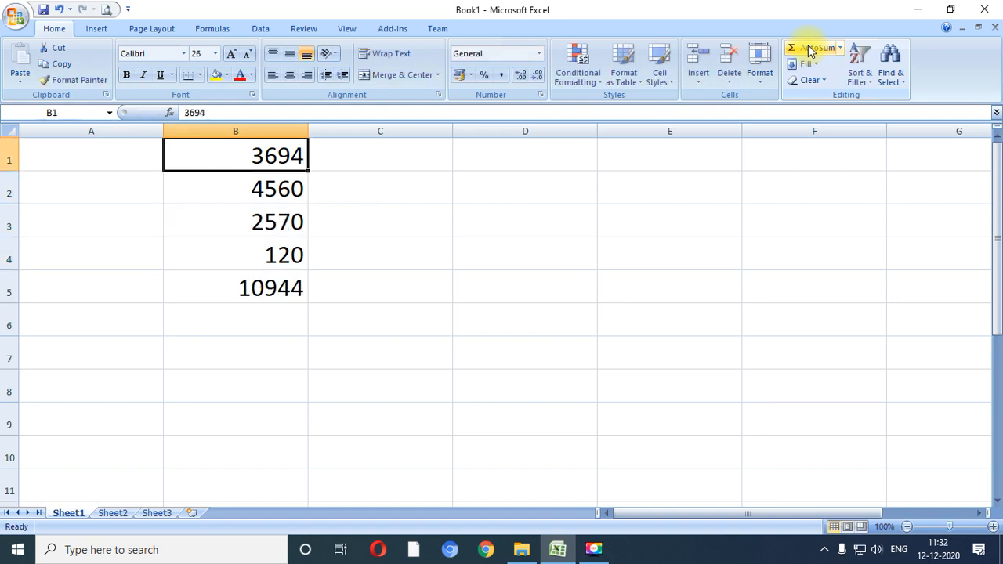
{"action": "type", "text": "850"}
{"action": "key", "text": "Return"}
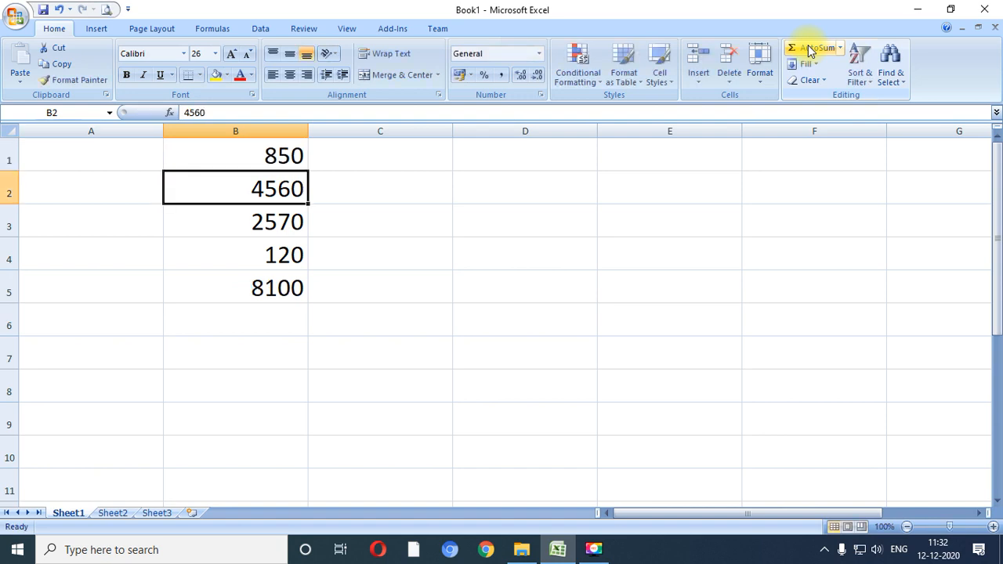
- Examine the SUM formula behind the total in cell B5
{"action": "key", "text": "Down"}
{"action": "key", "text": "Down"}
{"action": "key", "text": "Down"}
{"action": "key", "text": "Down"}
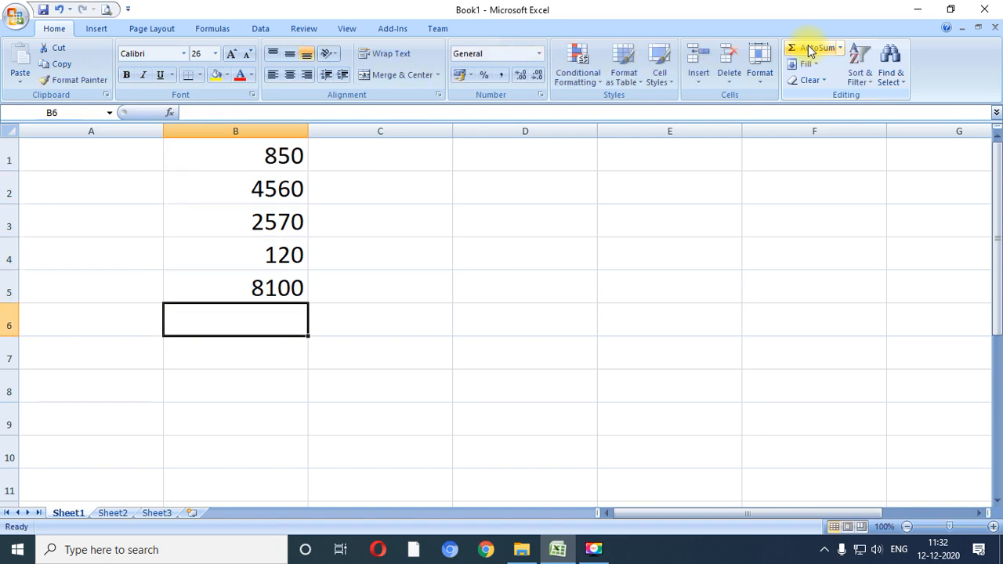
{"action": "key", "text": "Up"}
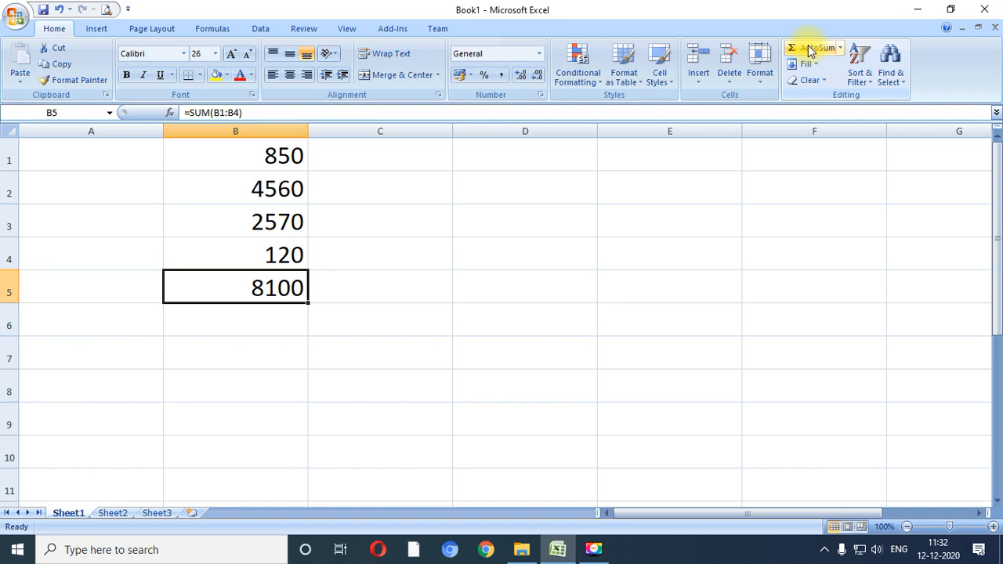
{"action": "key", "text": "F2"}
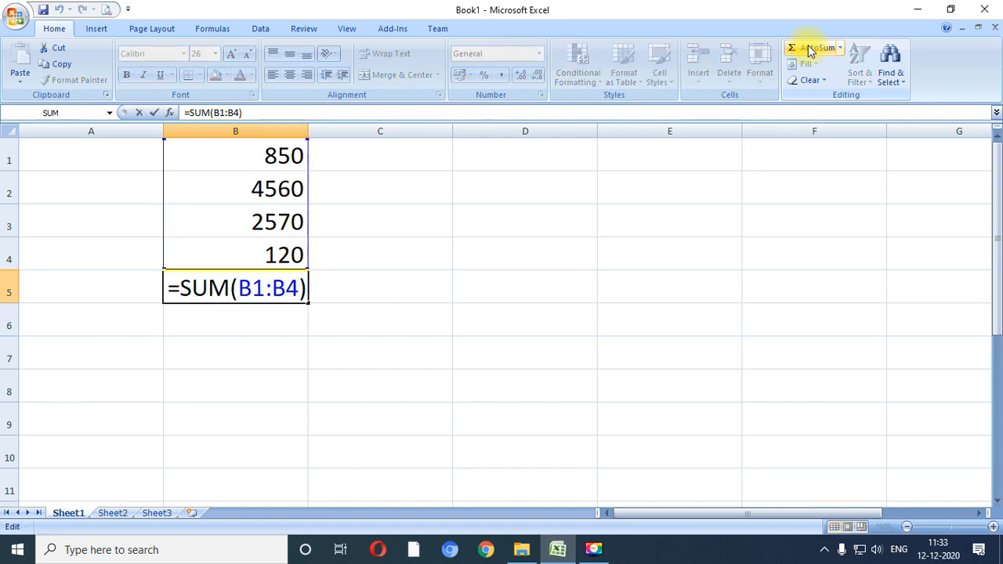
{"action": "key", "text": "Return"}
{"action": "key", "text": "Up"}
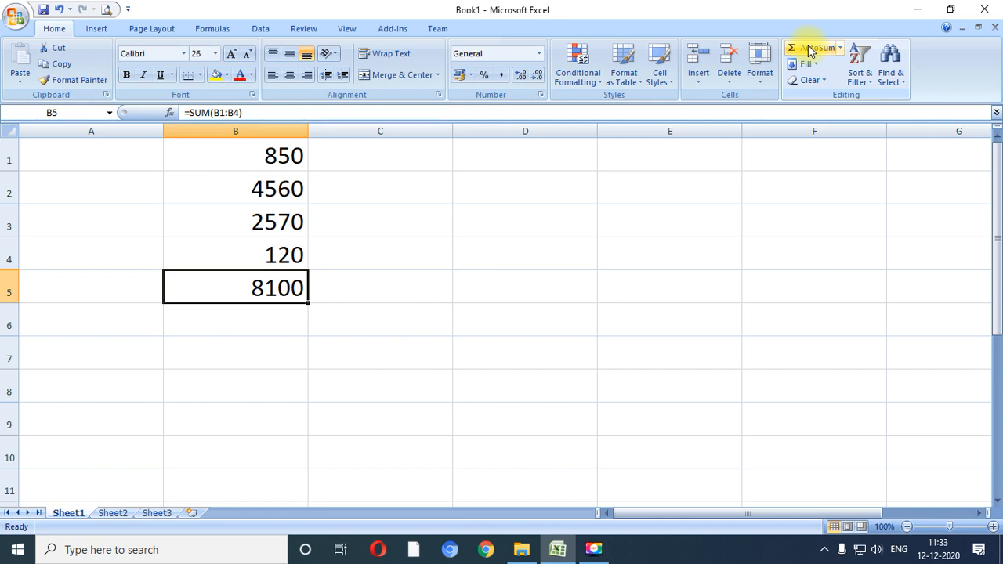
{"action": "key", "text": "Down"}
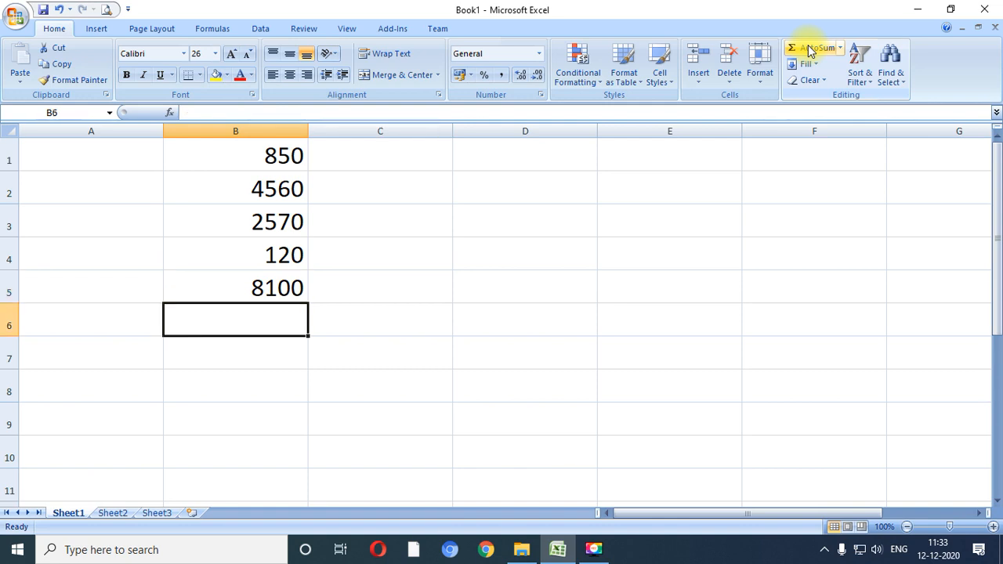
{"action": "key", "text": "Up"}
{"action": "key", "text": "Down"}
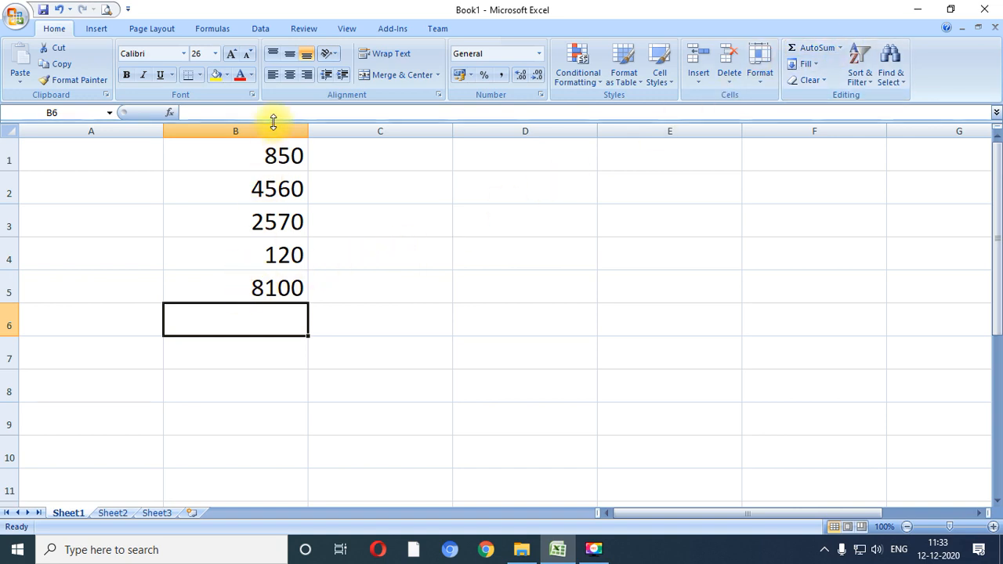
{"action": "left_click", "coordinate": [227, 289]}
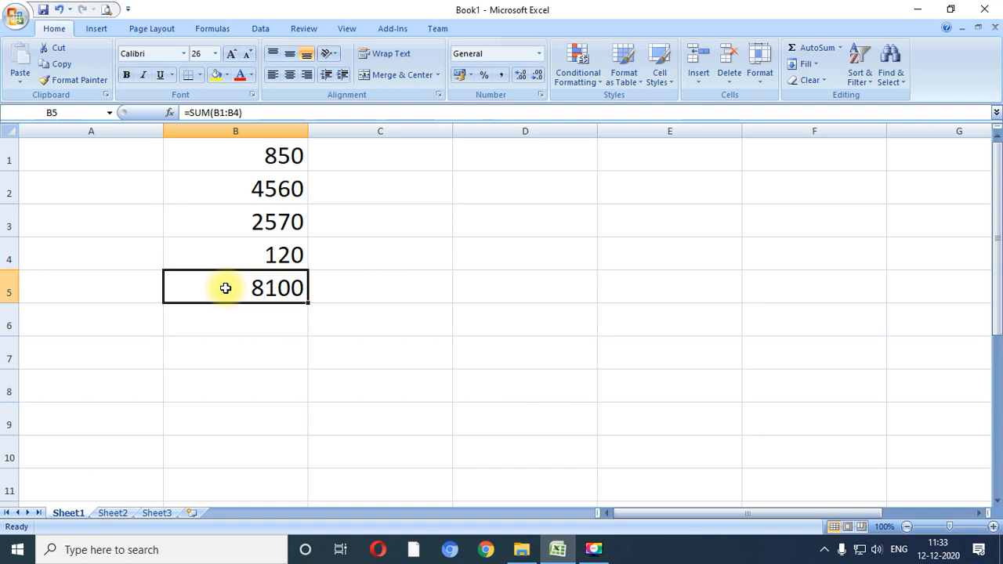
- Calculate the average of the range B1:B4 in cell B6 with the AutoSum Average function, leaving out the total in B5
{"action": "left_click", "coordinate": [268, 327]}
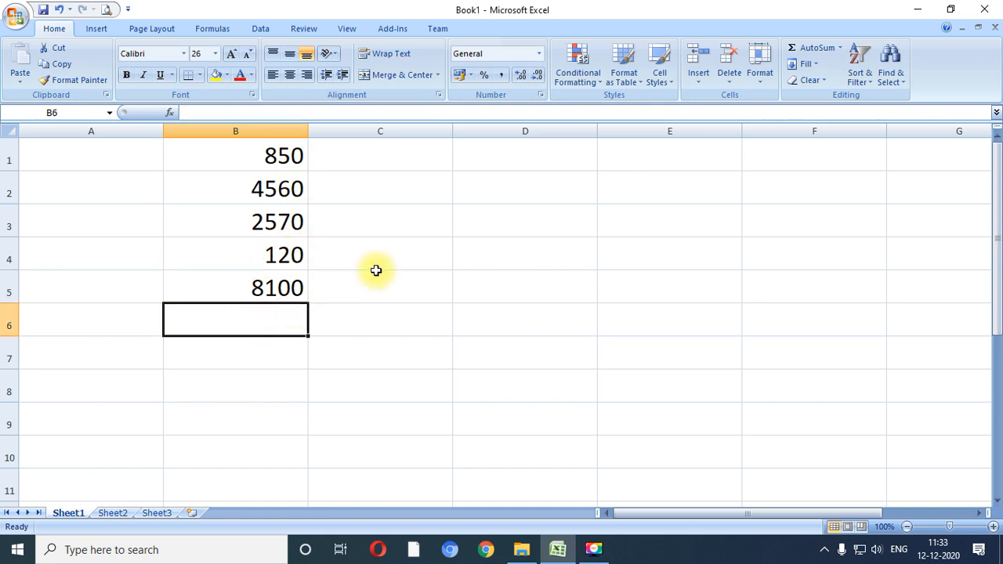
{"action": "left_click", "coordinate": [841, 48]}
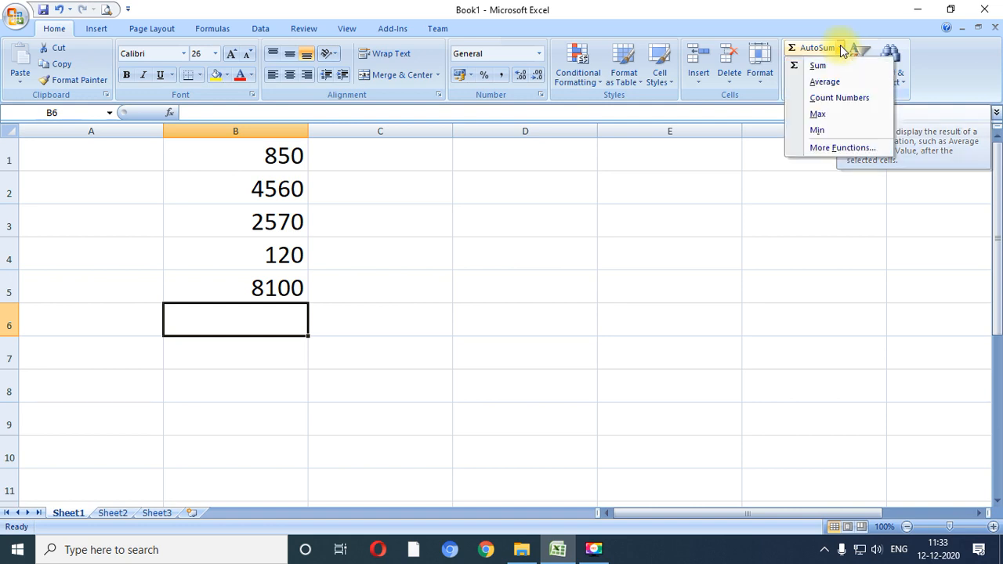
{"action": "left_click", "coordinate": [824, 82]}
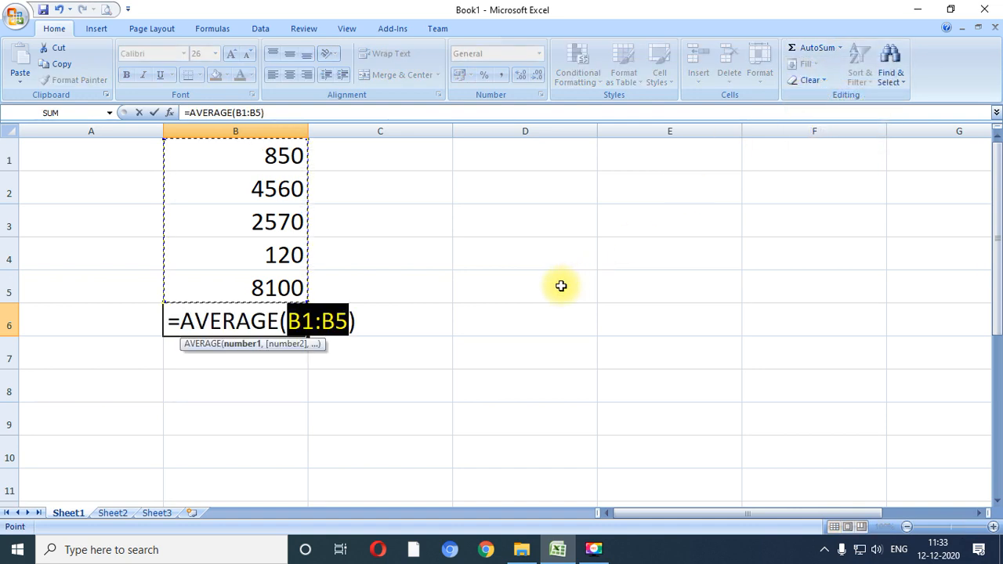
{"action": "key", "text": "shift+Up"}
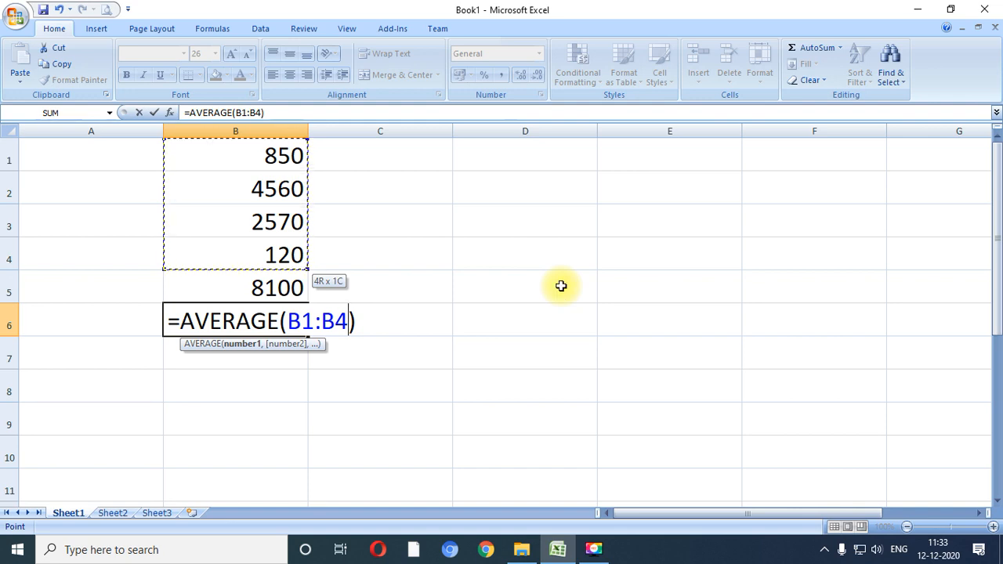
{"action": "key", "text": "Return"}
- Label the results by entering "sum" in cell A5 and "average" in cell A6
{"action": "key", "text": "Up"}
{"action": "key", "text": "Up"}
{"action": "key", "text": "Left"}
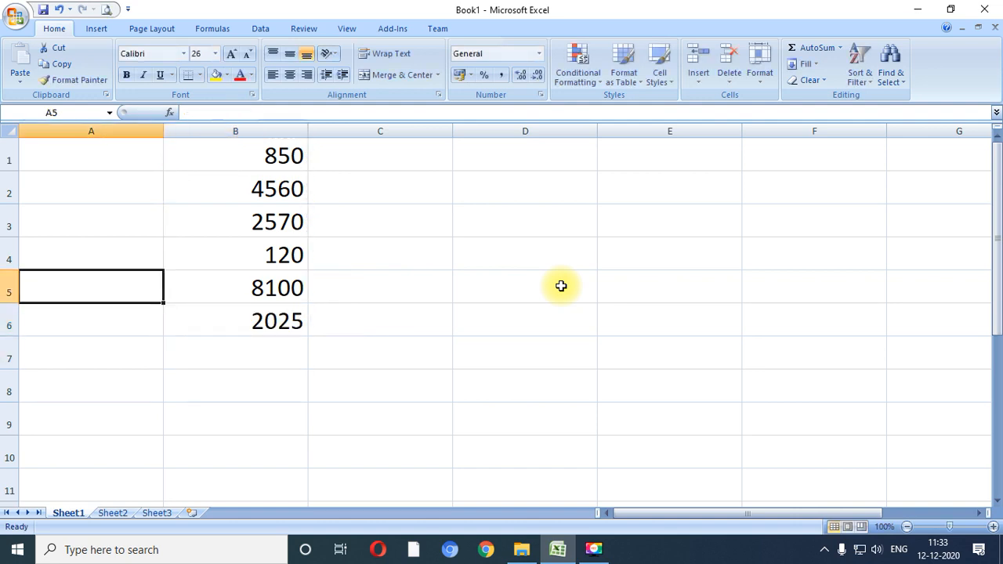
{"action": "type", "text": "sum"}
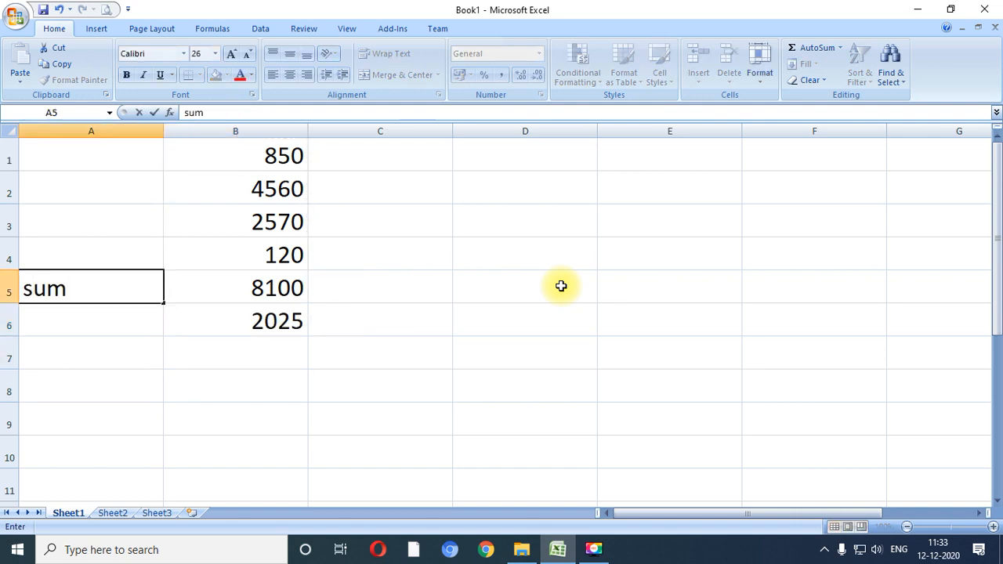
{"action": "key", "text": "Return"}
{"action": "type", "text": "average"}
{"action": "key", "text": "Return"}
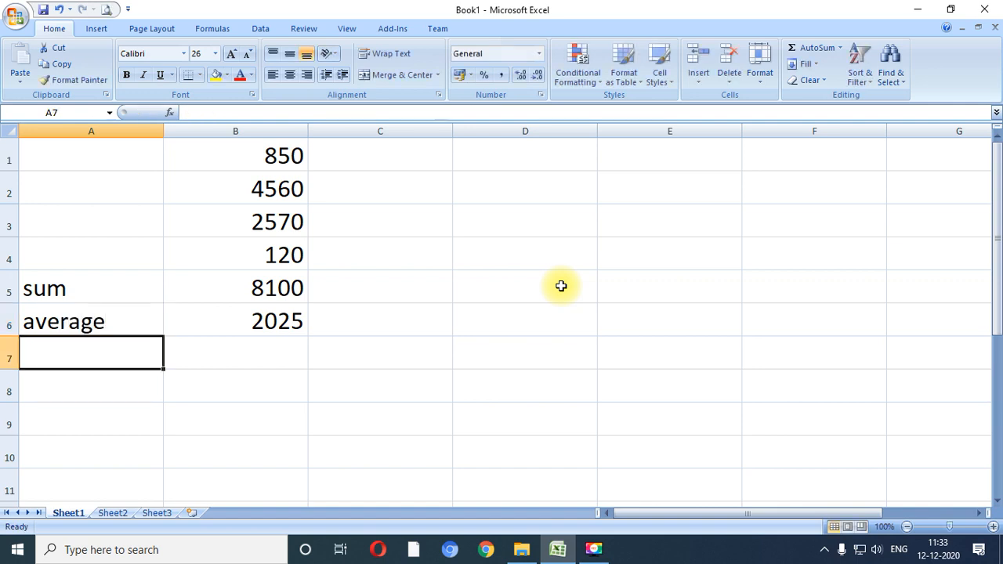
{"action": "key", "text": "Up"}
{"action": "key", "text": "Up"}
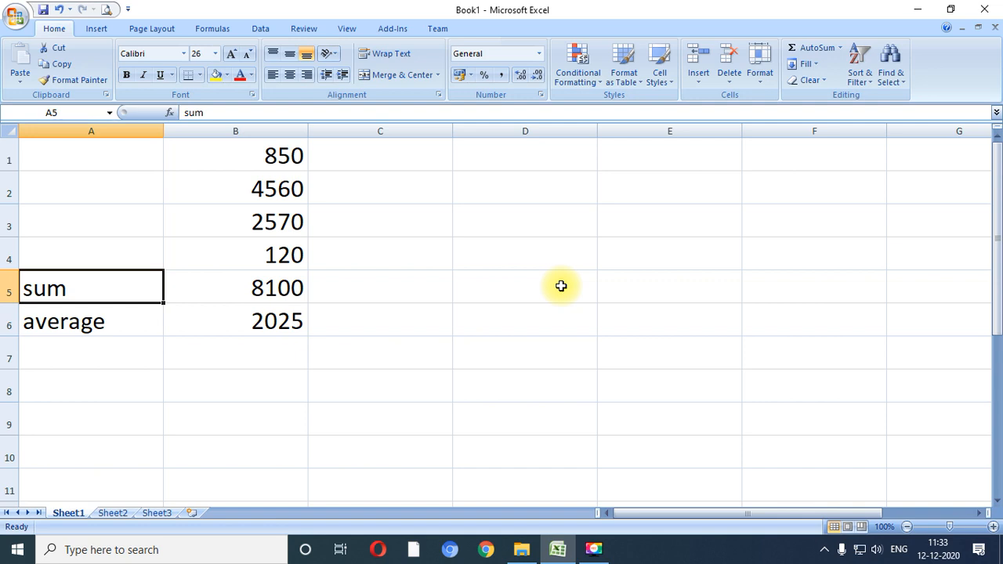
{"action": "key", "text": "Down"}
{"action": "key", "text": "Down"}
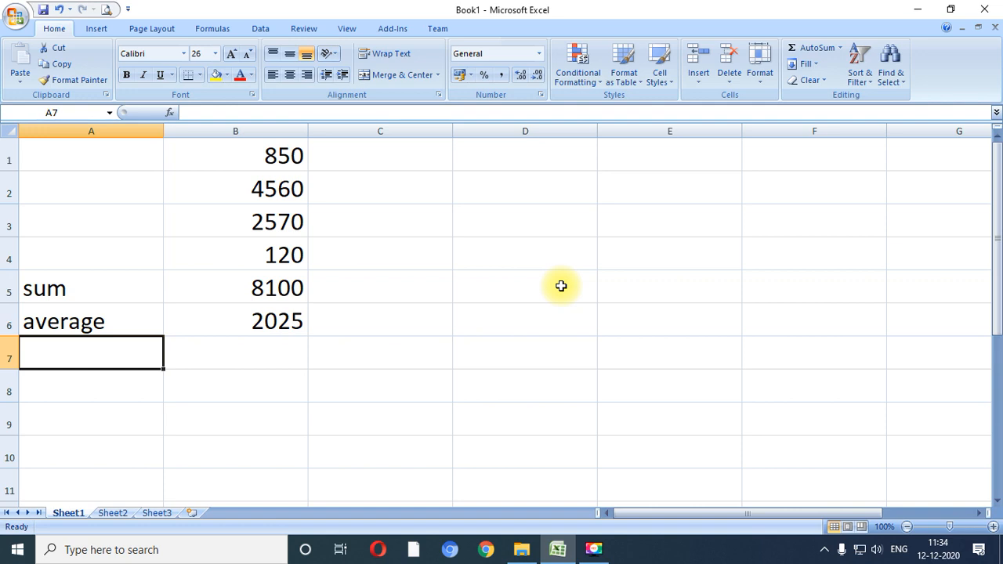
- Enter the labels "maximum" in cell A7 and "minimum" in cell A8
{"action": "type", "text": "maxi"}
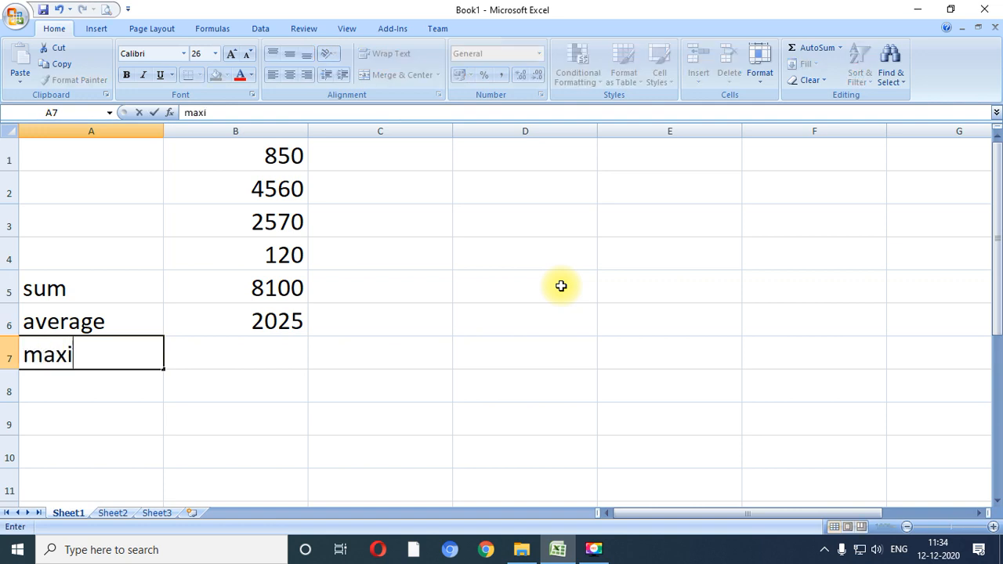
{"action": "type", "text": "mum"}
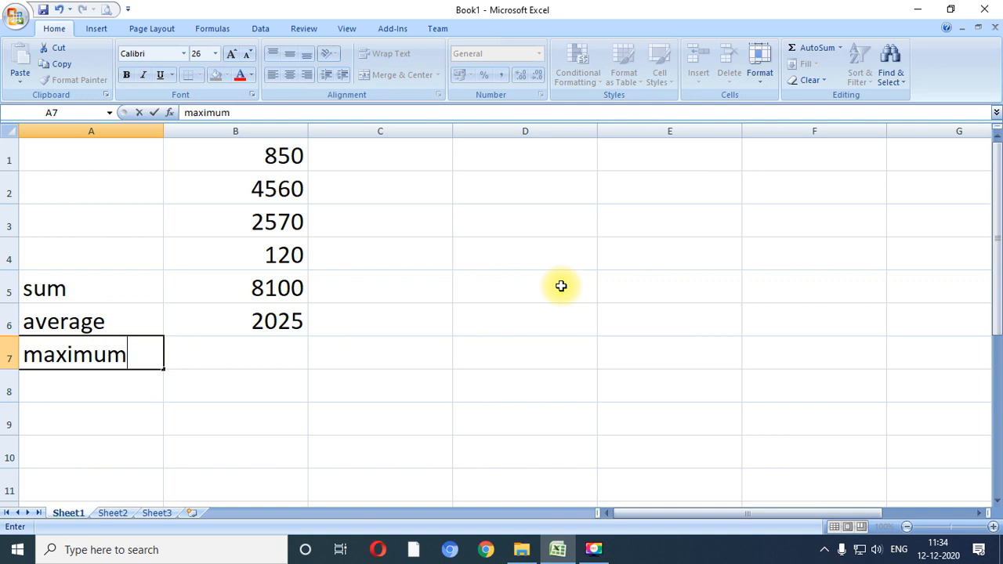
{"action": "key", "text": "Return"}
{"action": "type", "text": "minu"}
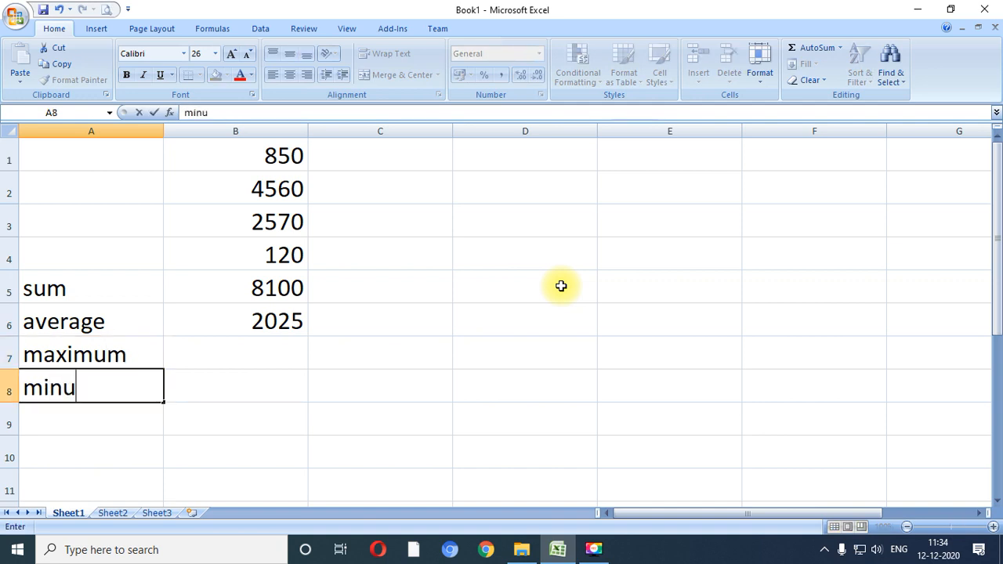
{"action": "key", "text": "BackSpace"}
{"action": "type", "text": "inum"}
{"action": "key", "text": "BackSpace"}
{"action": "key", "text": "BackSpace"}
{"action": "key", "text": "BackSpace"}
{"action": "type", "text": "mum"}
{"action": "key", "text": "Up"}
{"action": "key", "text": "Up"}
- Find the largest value of the range B1:B4 in cell B7 with the AutoSum Max function
{"action": "key", "text": "Down"}
{"action": "key", "text": "Right"}
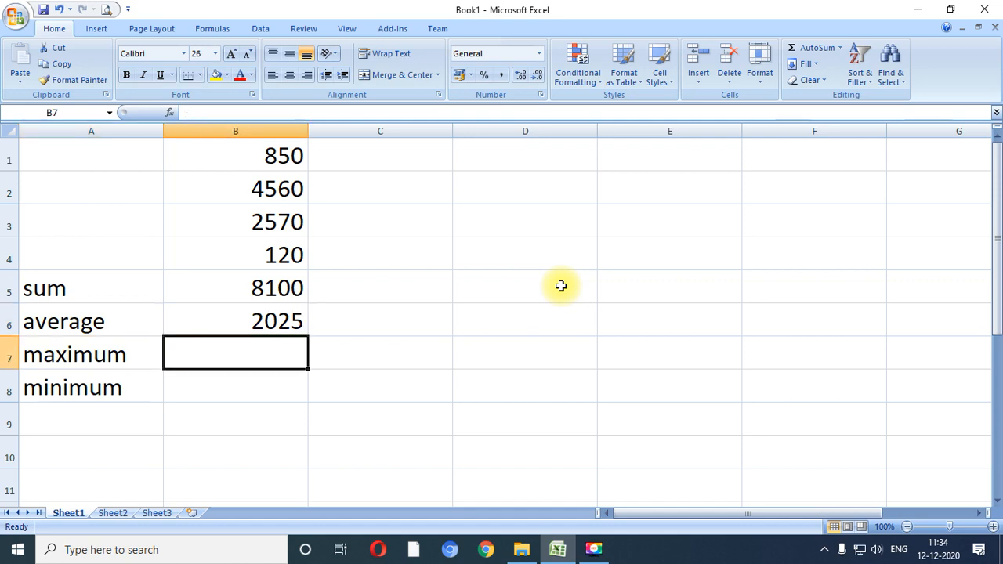
{"action": "left_click", "coordinate": [841, 48]}
{"action": "left_click", "coordinate": [817, 115]}
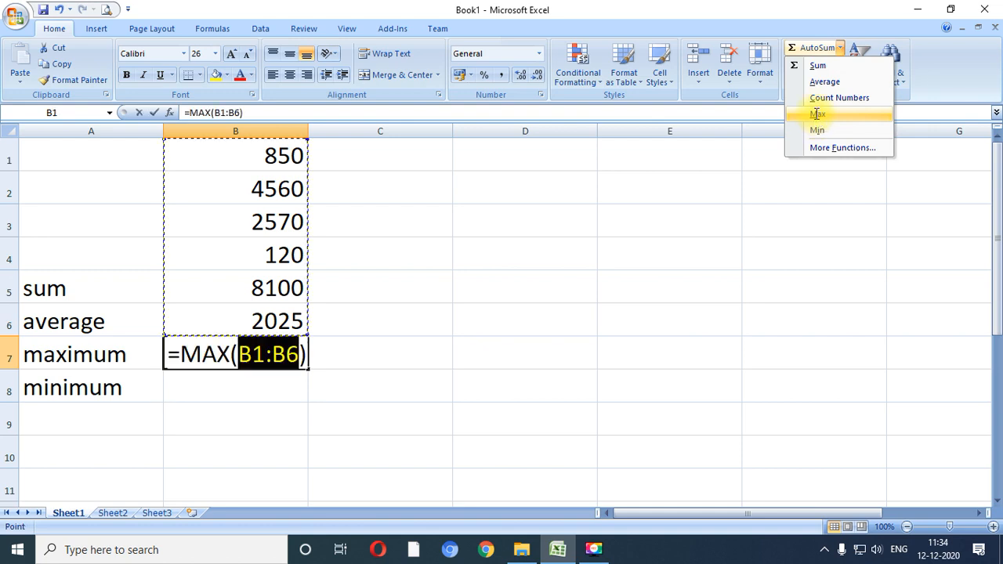
{"action": "key", "text": "shift+Up"}
{"action": "key", "text": "shift+Up"}
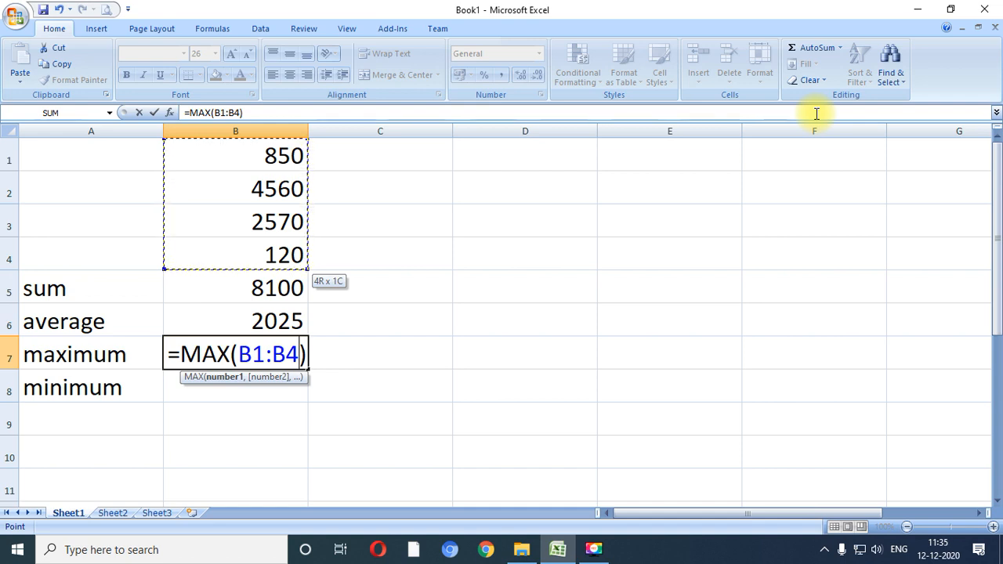
{"action": "key", "text": "Return"}
{"action": "key", "text": "Up"}
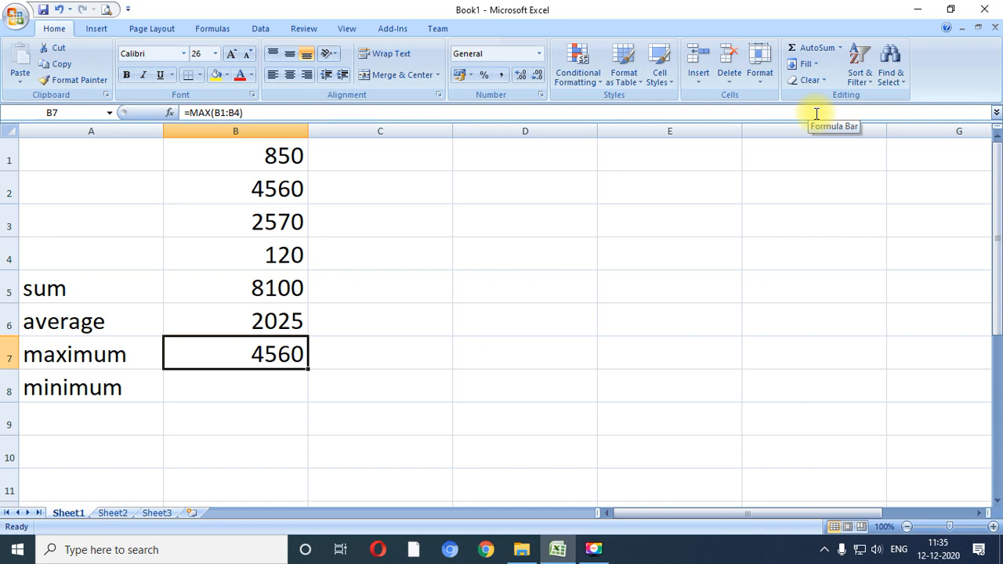
- Find the smallest value of the range B1:B4 in cell B8 with the AutoSum Min function
{"action": "key", "text": "Down"}
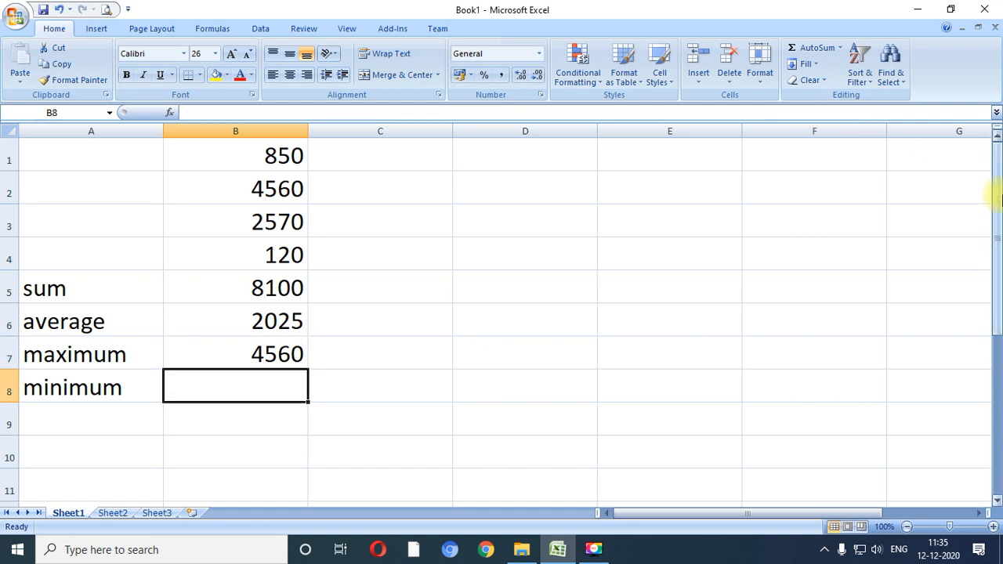
{"action": "left_click", "coordinate": [840, 48]}
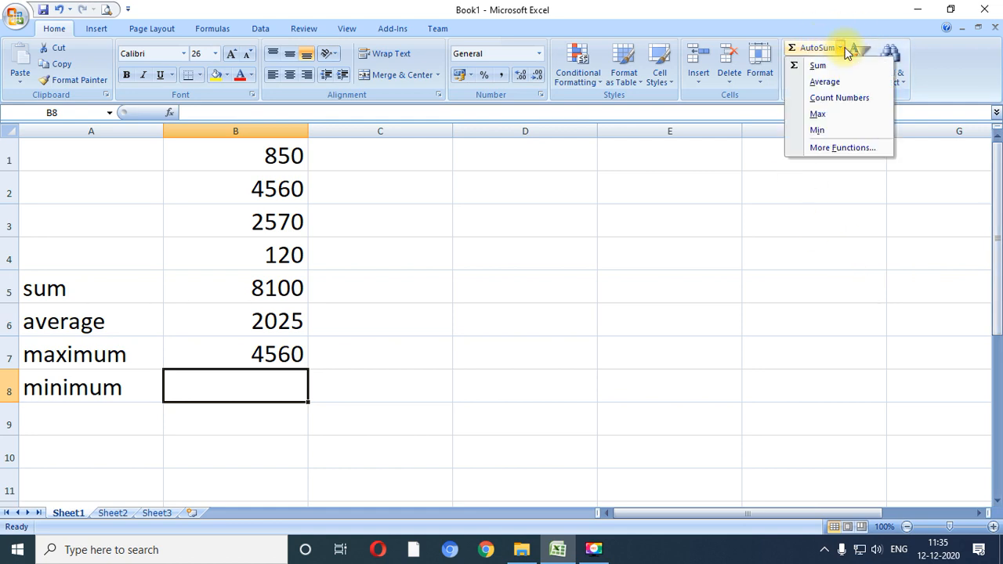
{"action": "left_click", "coordinate": [817, 133]}
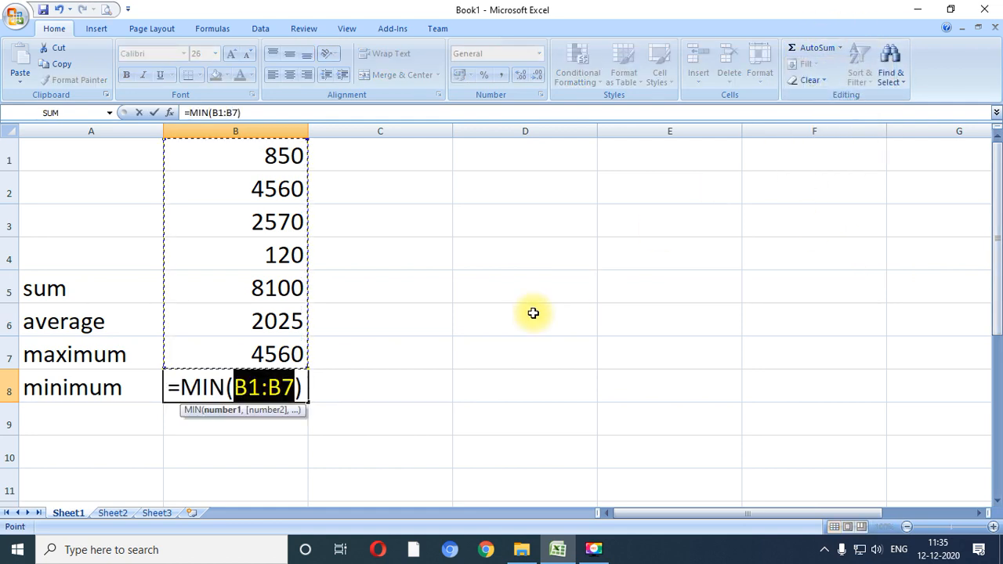
{"action": "key", "text": "shift+Up"}
{"action": "key", "text": "shift+Up"}
{"action": "key", "text": "shift+Up"}
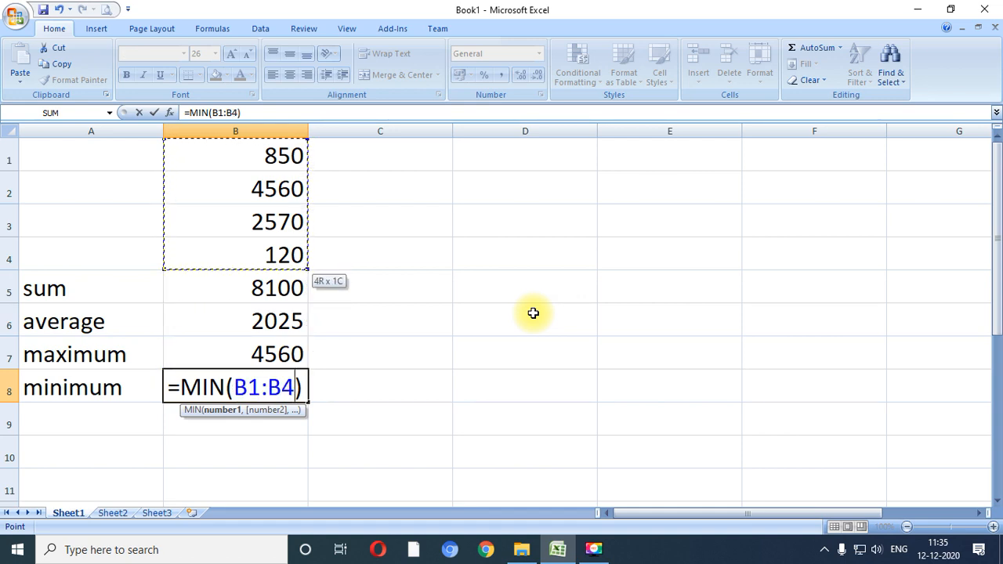
{"action": "key", "text": "Return"}
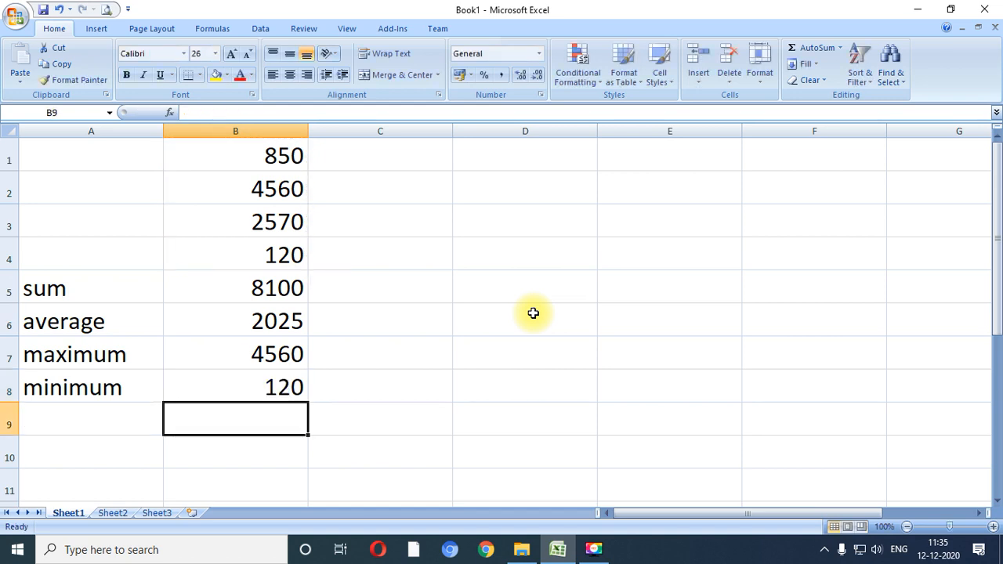
- Change the first number, in cell B1, to 7530
{"action": "key", "text": "Up"}
{"action": "key", "text": "Up"}
{"action": "key", "text": "Up"}
{"action": "key", "text": "Up"}
{"action": "key", "text": "Up"}
{"action": "key", "text": "Up"}
{"action": "key", "text": "Down"}
{"action": "key", "text": "Up"}
{"action": "key", "text": "Up"}
{"action": "key", "text": "Up"}
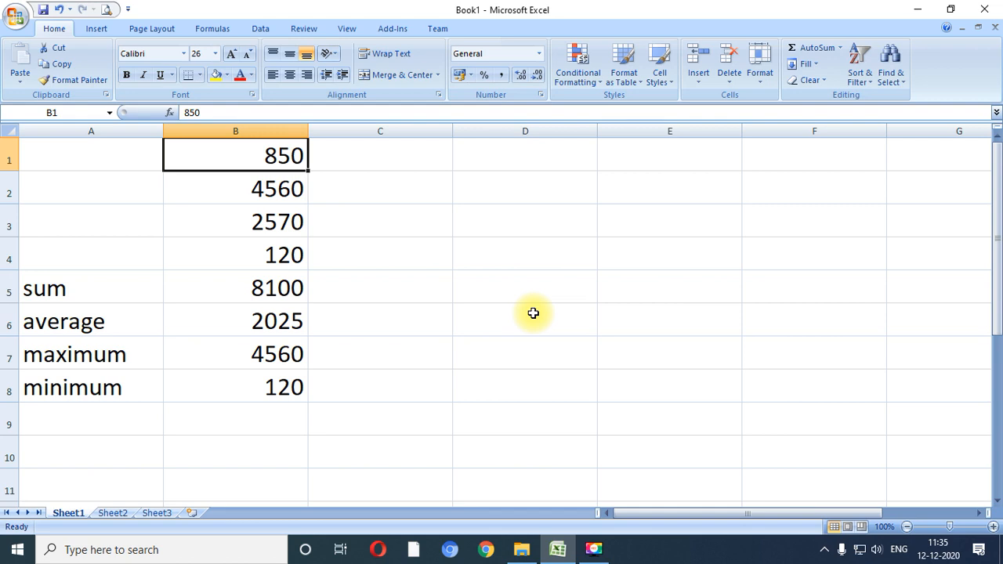
{"action": "type", "text": "75"}
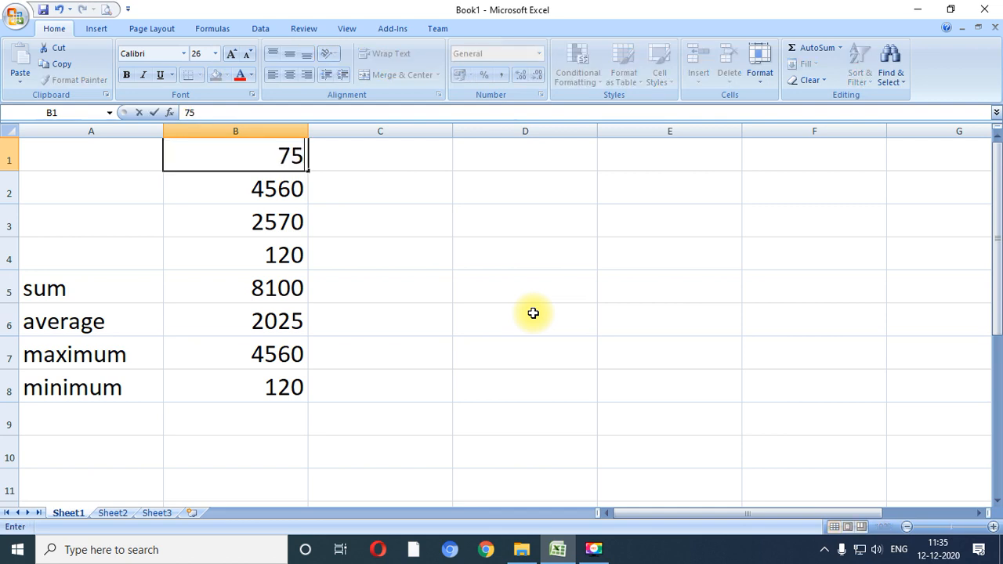
{"action": "type", "text": "30"}
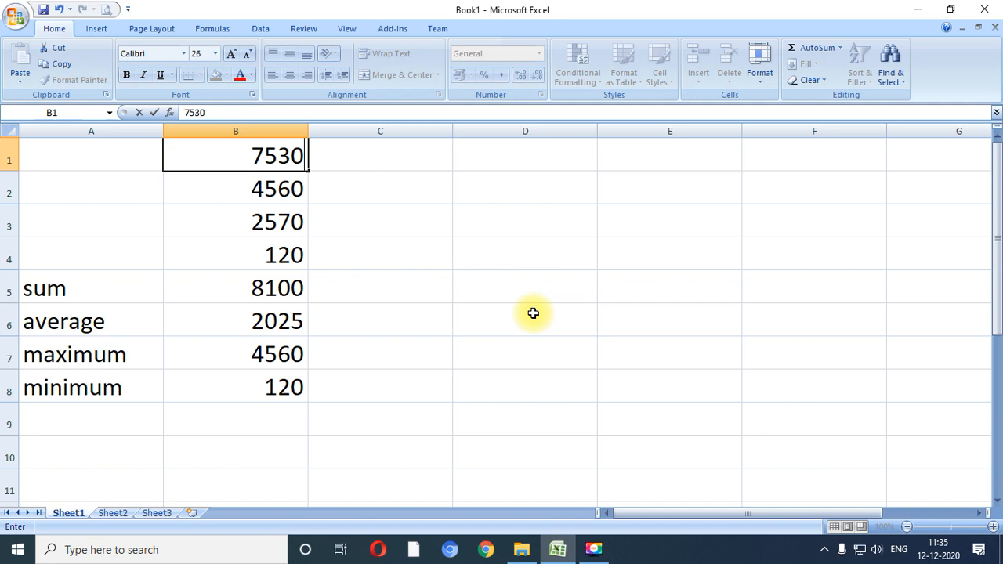
{"action": "key", "text": "Return"}
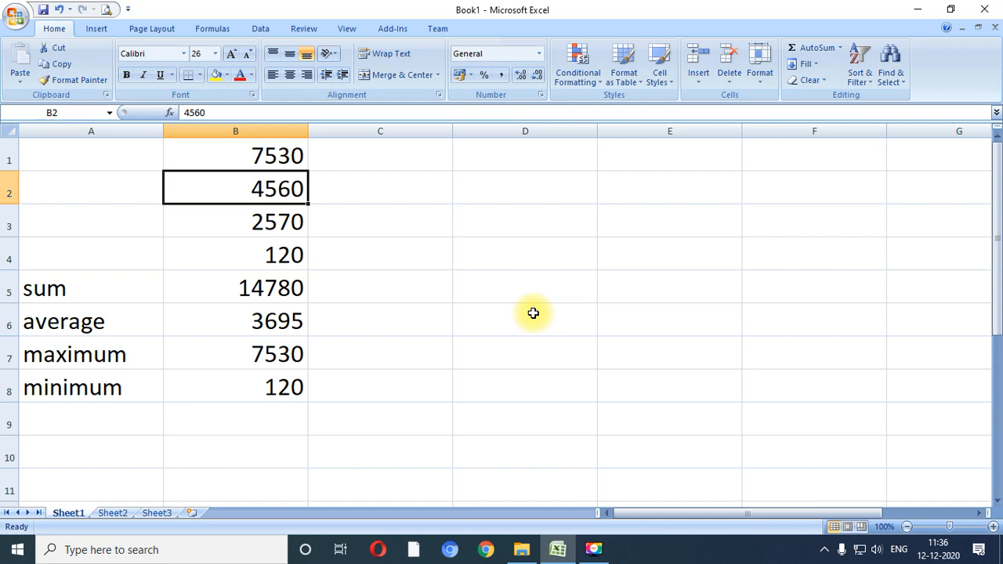
- Change the second number, in cell B2, to 50
{"action": "key", "text": "Down"}
{"action": "key", "text": "Down"}
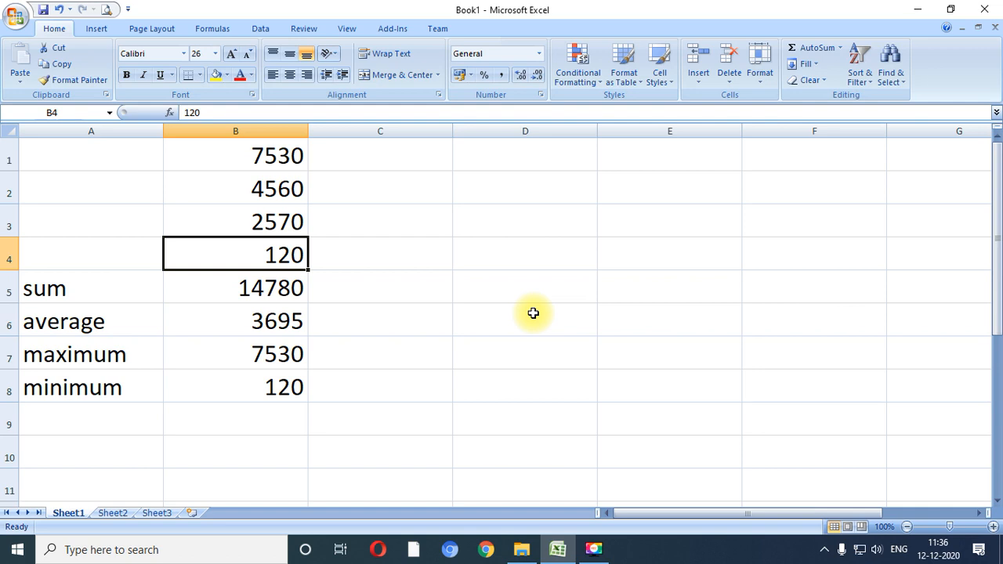
{"action": "key", "text": "Up"}
{"action": "key", "text": "Up"}
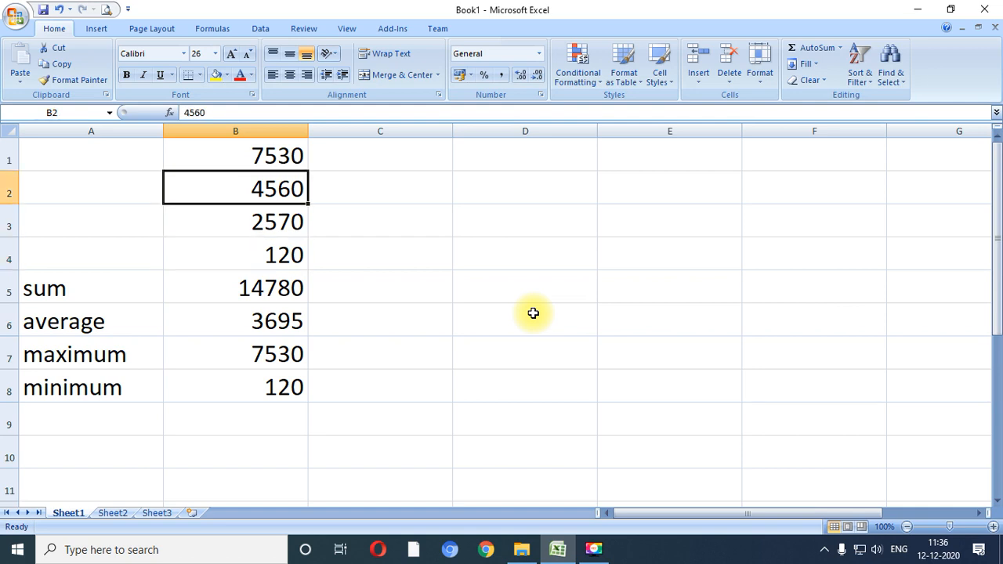
{"action": "type", "text": "50"}
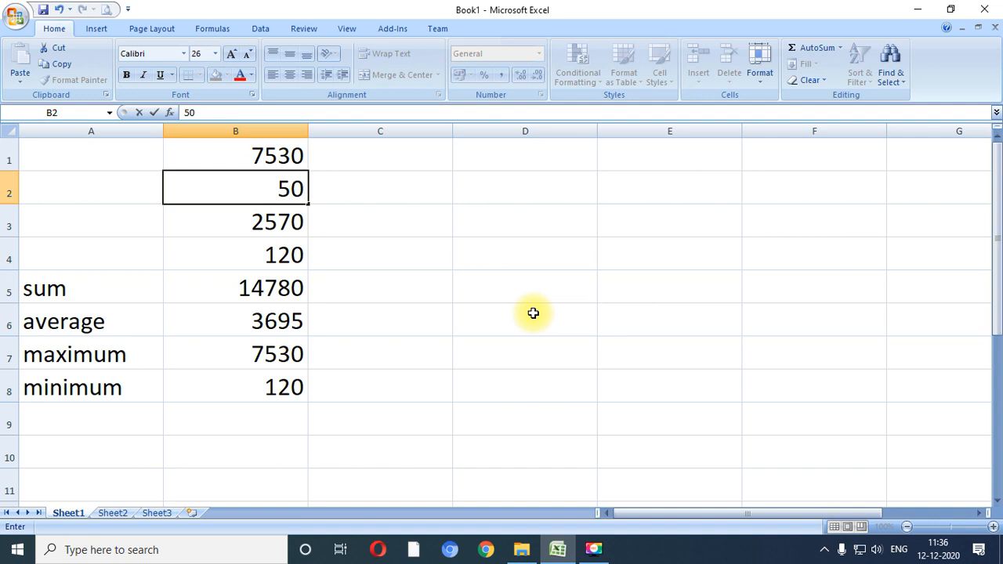
{"action": "key", "text": "Return"}
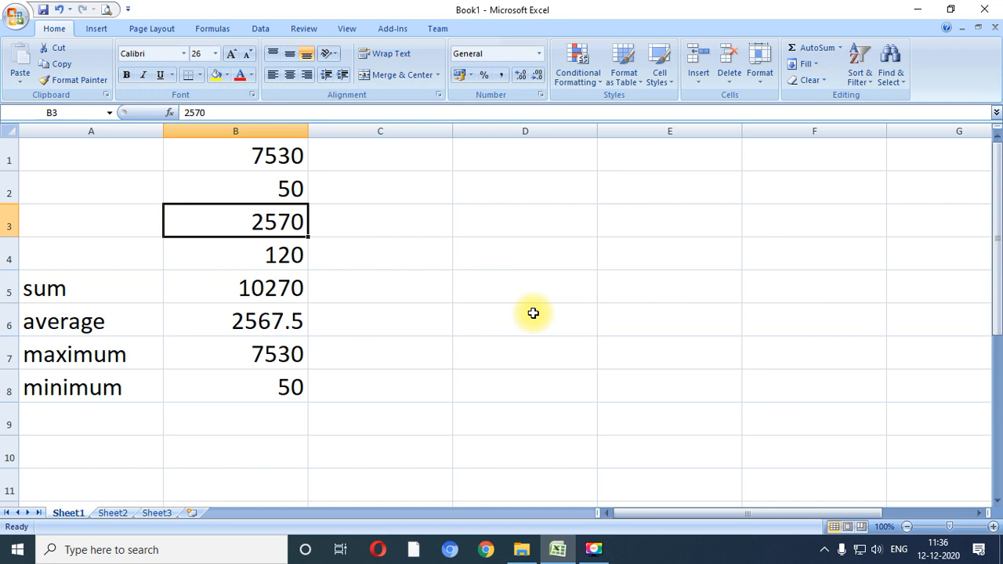
- Examine the recalculated results in B5:B8 and the cell range used by the sum formula in B5
{"action": "key", "text": "Down"}
{"action": "key", "text": "Down"}
{"action": "key", "text": "Down"}
{"action": "key", "text": "Down"}
{"action": "key", "text": "Down"}
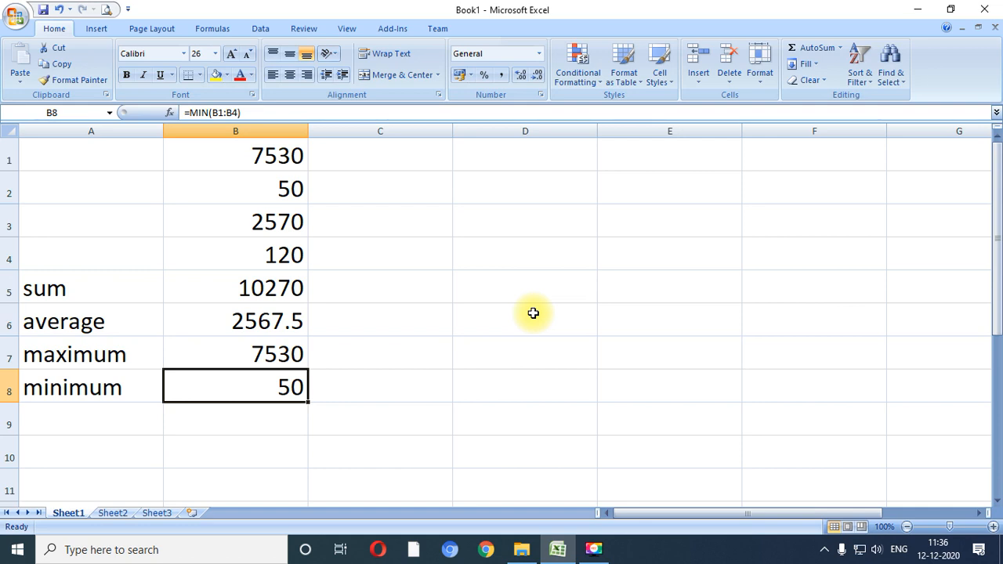
{"action": "key", "text": "Up"}
{"action": "key", "text": "Up"}
{"action": "key", "text": "Up"}
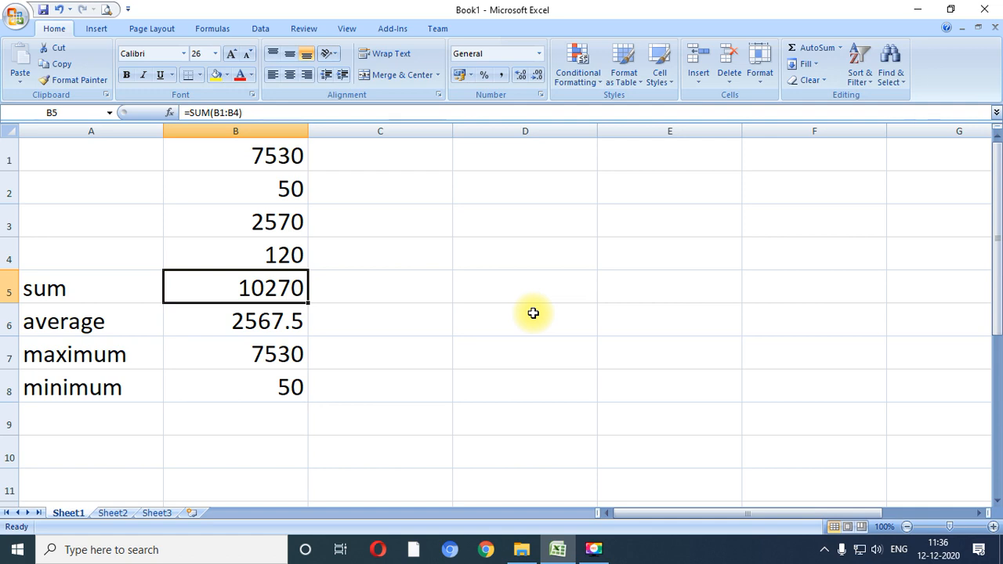
{"action": "key", "text": "F2"}
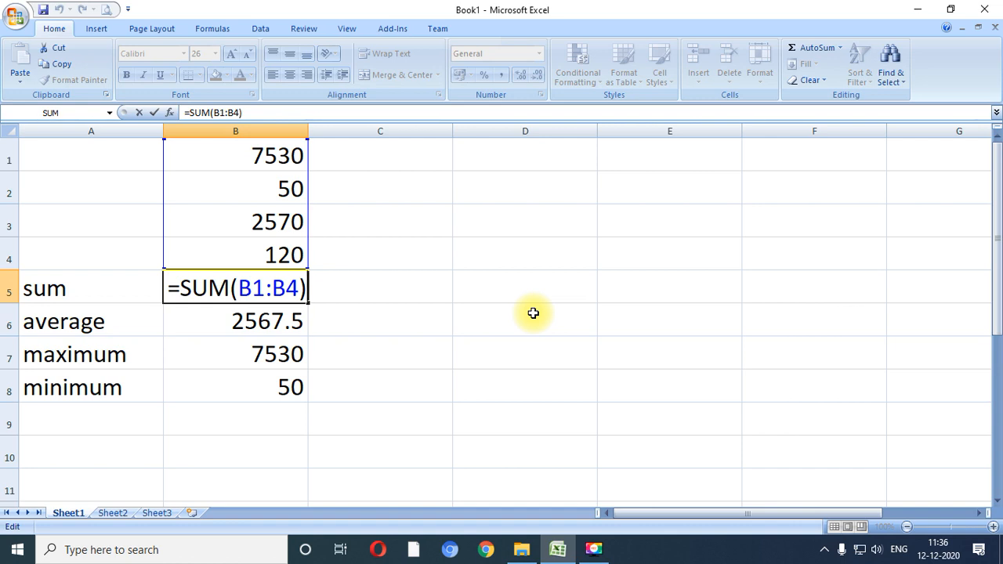
{"action": "key", "text": "Return"}
{"action": "key", "text": "Up"}
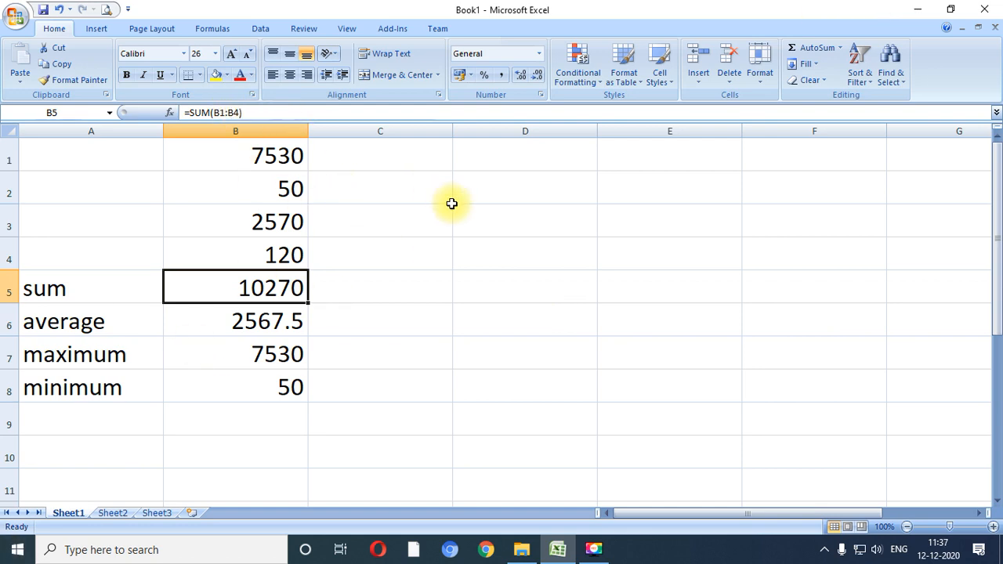
- Review the average, maximum and minimum results in column B against the source numbers and their labels in column A
{"action": "key", "text": "Down"}
{"action": "key", "text": "Down"}
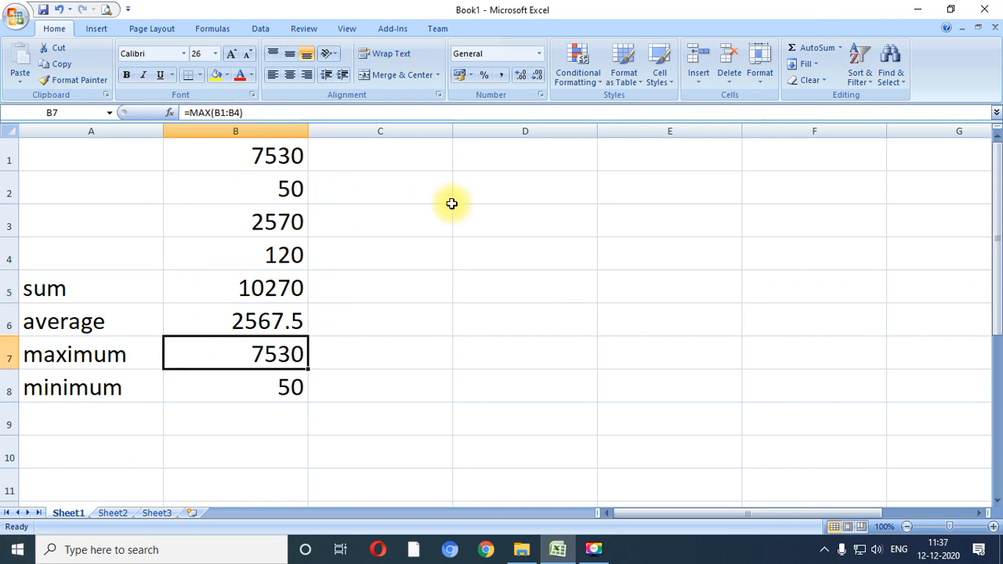
{"action": "key", "text": "Down"}
{"action": "key", "text": "Up"}
{"action": "key", "text": "Up"}
{"action": "key", "text": "Up"}
{"action": "key", "text": "Up"}
{"action": "key", "text": "Down"}
{"action": "key", "text": "Down"}
{"action": "key", "text": "Down"}
{"action": "key", "text": "Down"}
{"action": "key", "text": "Up"}
{"action": "key", "text": "Up"}
{"action": "key", "text": "Up"}
{"action": "key", "text": "Up"}
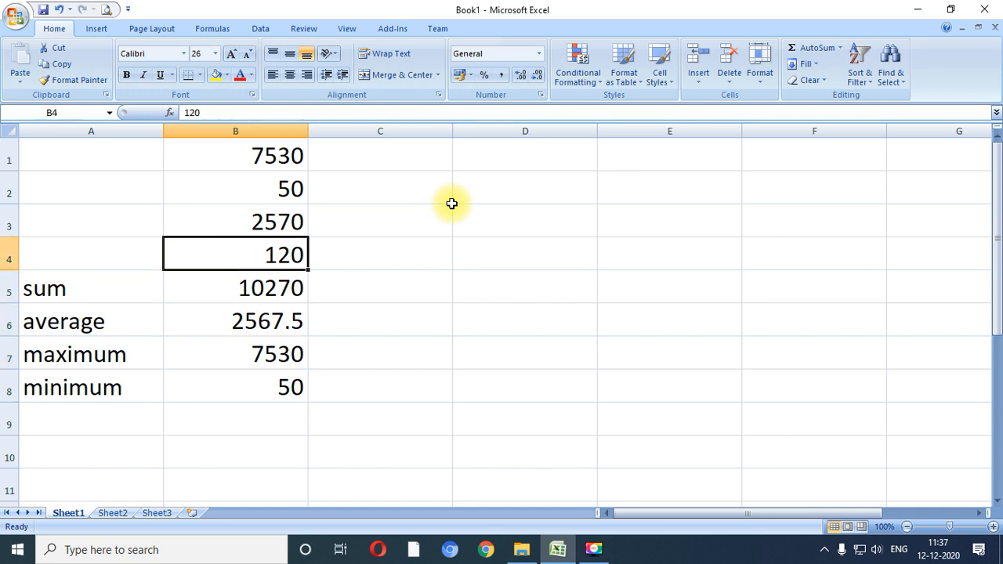
{"action": "key", "text": "Up"}
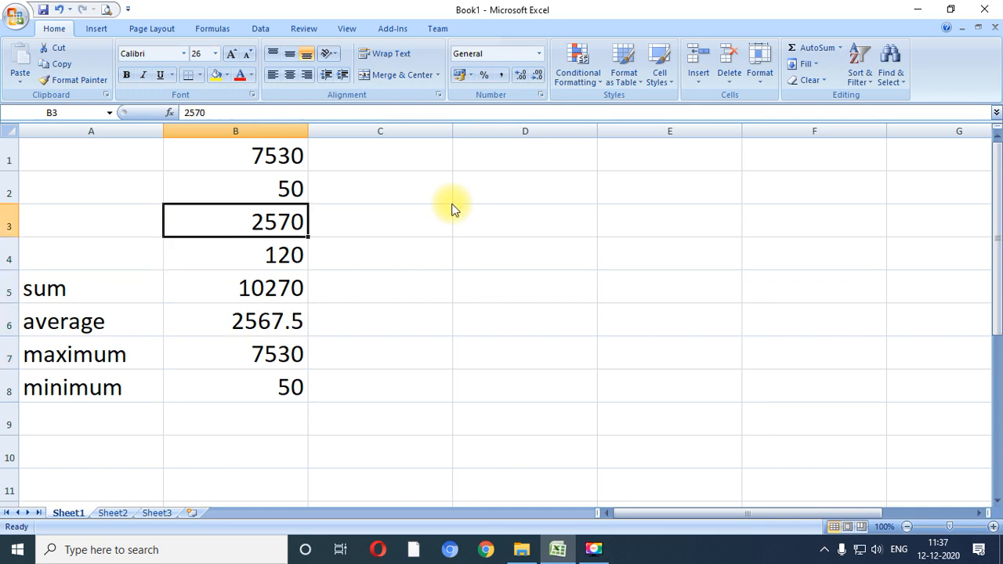
{"action": "key", "text": "Up"}
{"action": "key", "text": "Up"}
{"action": "key", "text": "Down"}
{"action": "key", "text": "Down"}
{"action": "key", "text": "Down"}
{"action": "key", "text": "Down"}
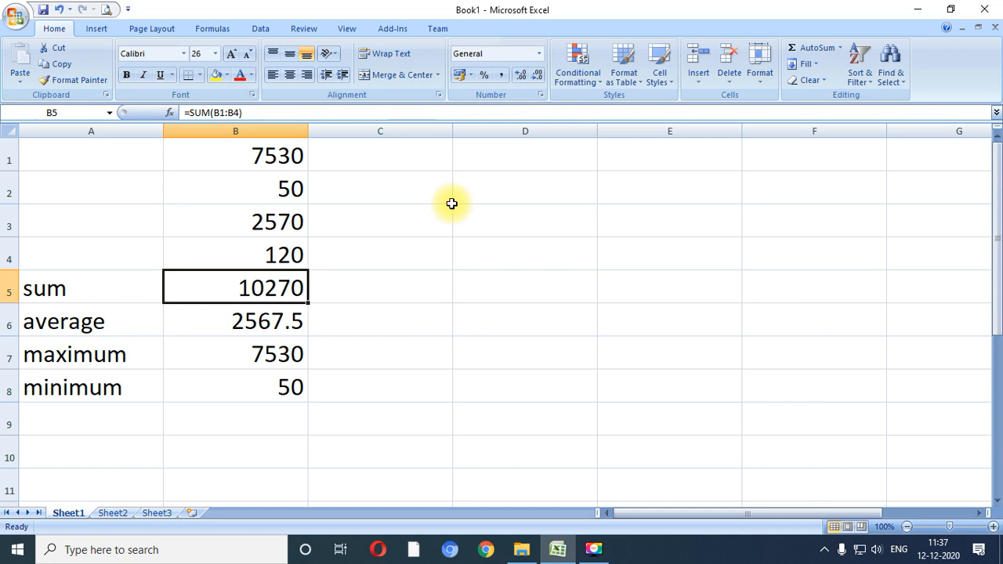
{"action": "key", "text": "Left"}
{"action": "key", "text": "Down"}
{"action": "key", "text": "Down"}
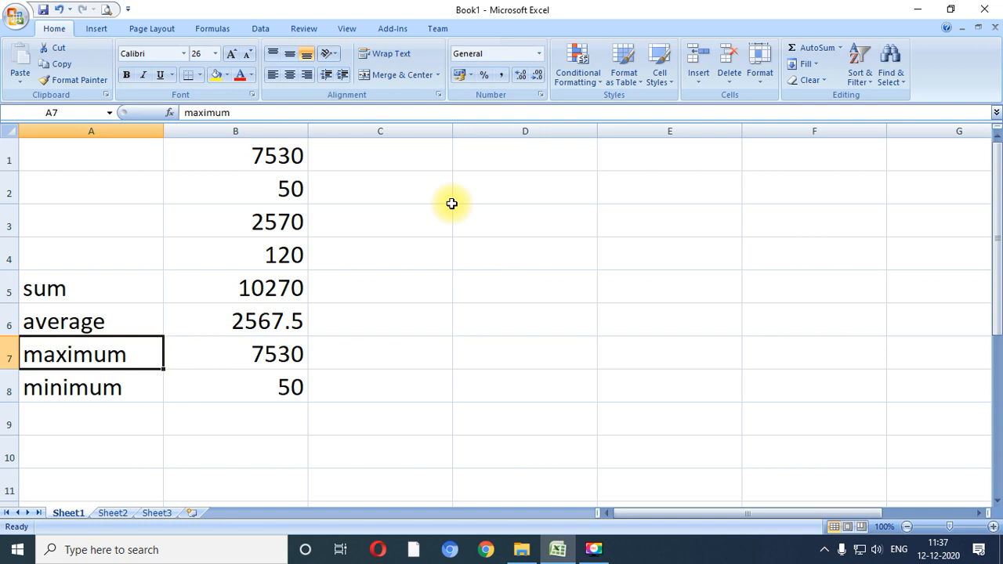
- Enter the text "M.V.M. COLLEGE" in cell D1 and widen column D to fit it
{"action": "key", "text": "Up"}
{"action": "key", "text": "Right"}
{"action": "key", "text": "Up"}
{"action": "key", "text": "Up"}
{"action": "key", "text": "Up"}
{"action": "key", "text": "Up"}
{"action": "key", "text": "Up"}
{"action": "key", "text": "Right"}
{"action": "key", "text": "Right"}
{"action": "key", "text": "Left"}
{"action": "key", "text": "Right"}
{"action": "key", "text": "Down"}
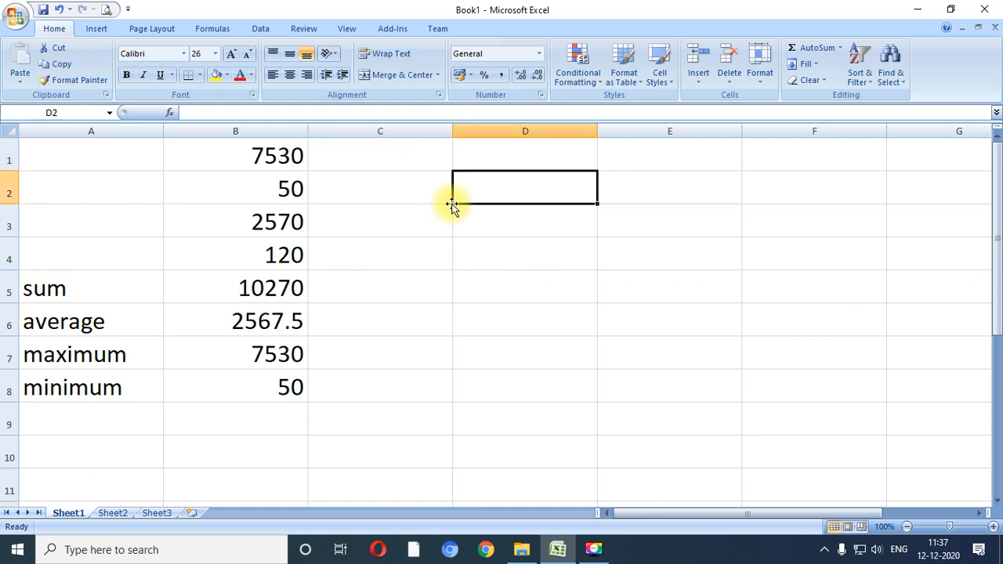
{"action": "key", "text": "Up"}
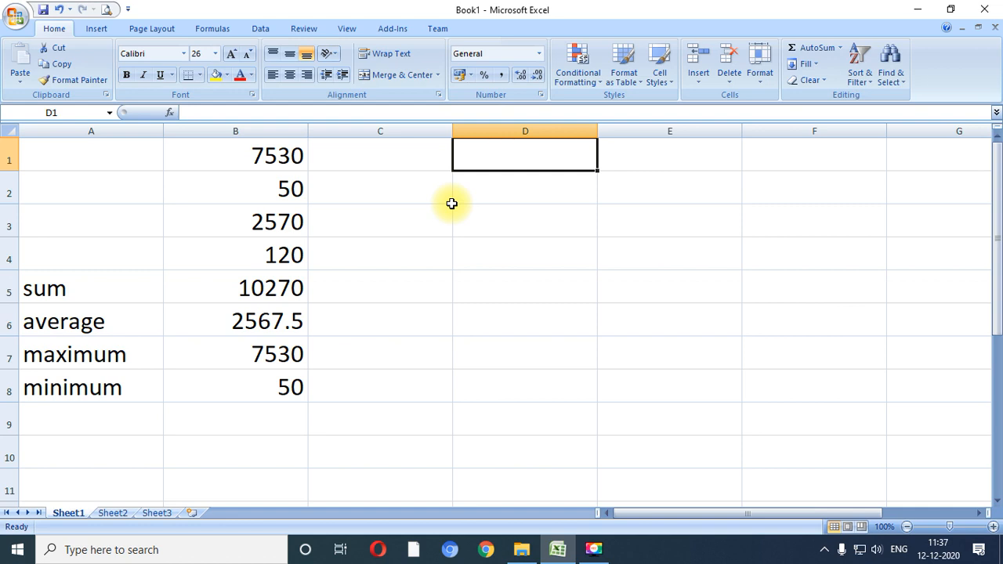
{"action": "type", "text": "M.V"}
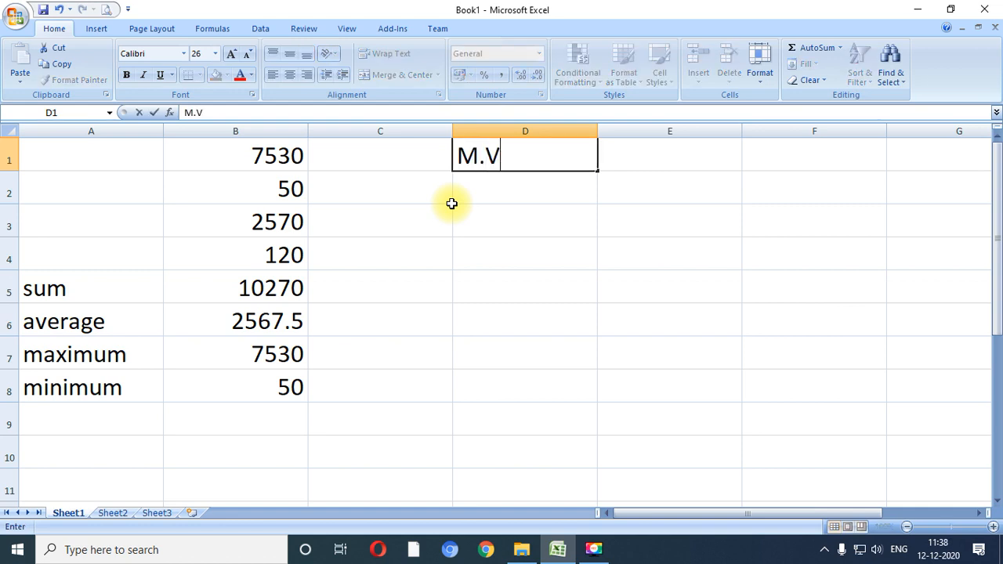
{"action": "type", "text": ".M"}
{"action": "key", "text": "BackSpace"}
{"action": "type", "text": ".M. COLLEGE"}
{"action": "key", "text": "Return"}
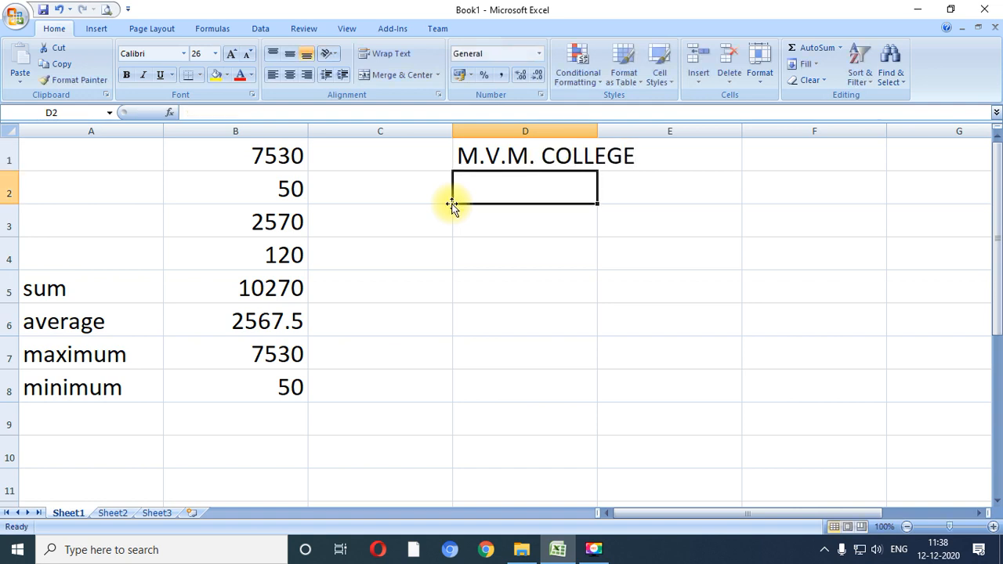
{"action": "left_click_drag", "start_coordinate": [596, 130], "coordinate": [661, 127]}
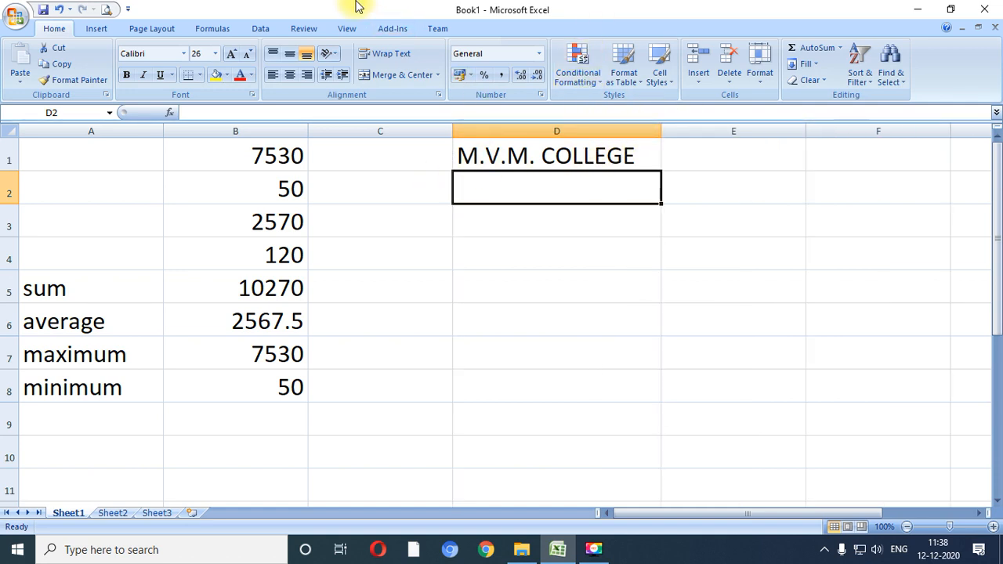
- Convert the text of cell D1 to lowercase in cell D3 with the formula =LOWER(D1)
{"action": "key", "text": "Down"}
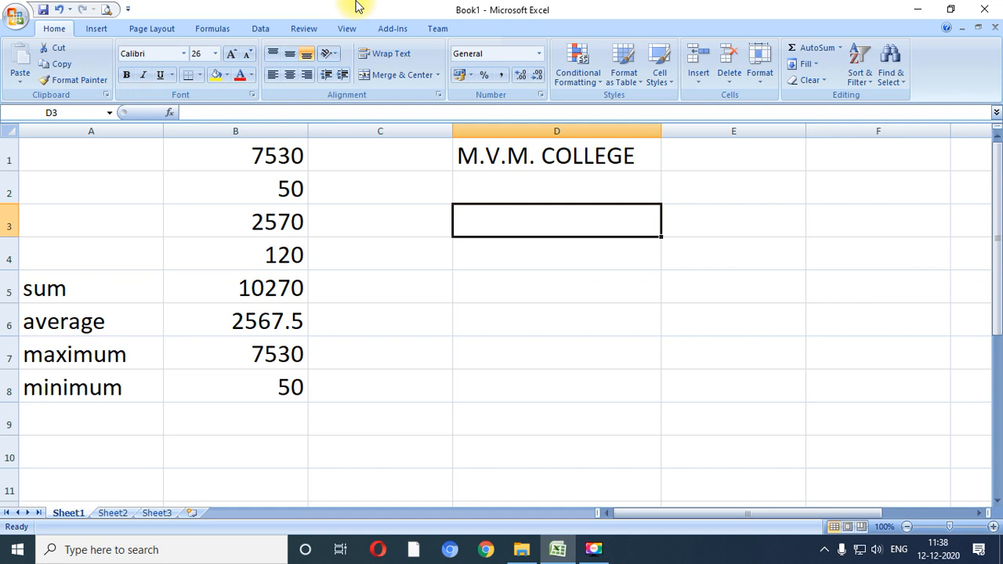
{"action": "type", "text": "=LO"}
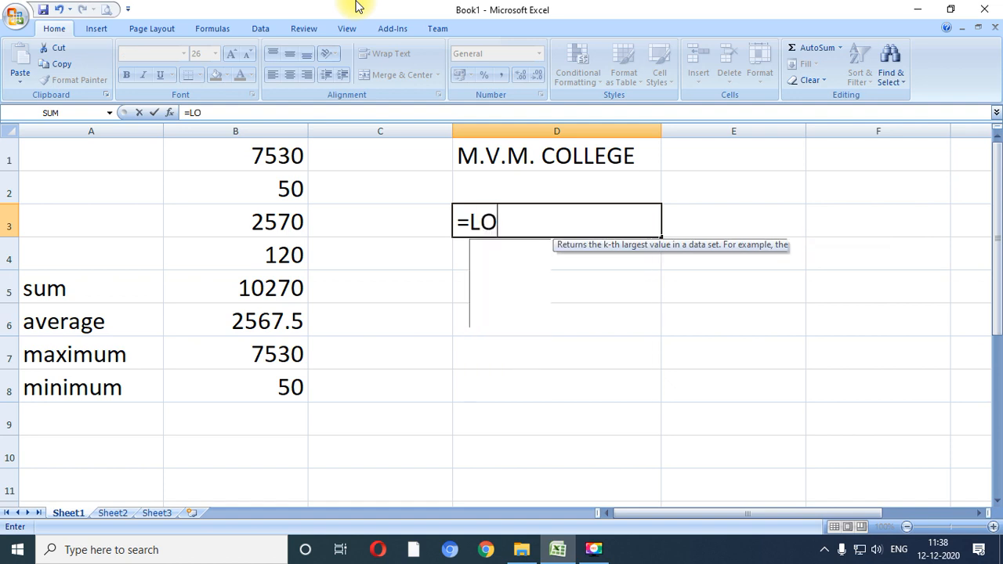
{"action": "type", "text": "WER("}
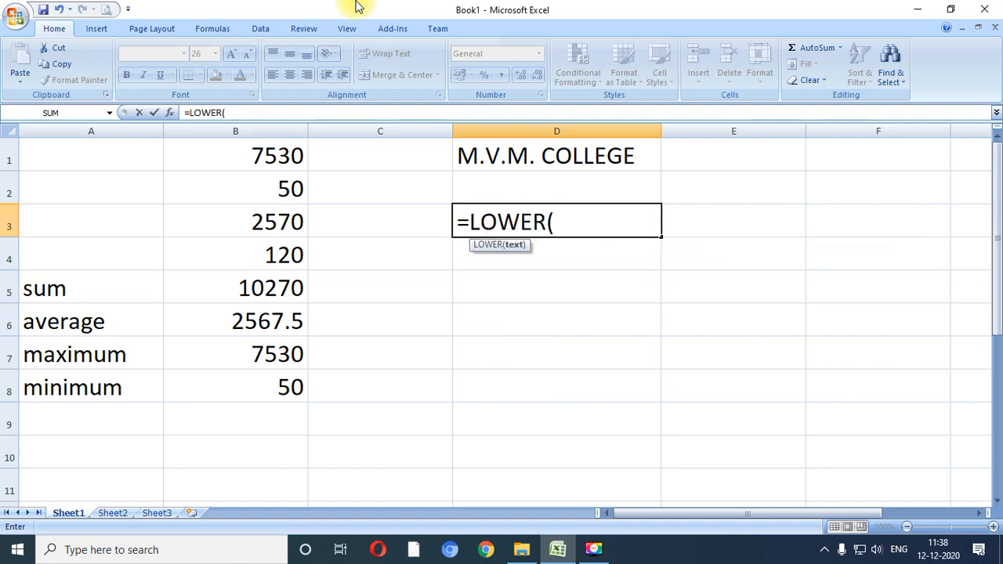
{"action": "type", "text": "D1)"}
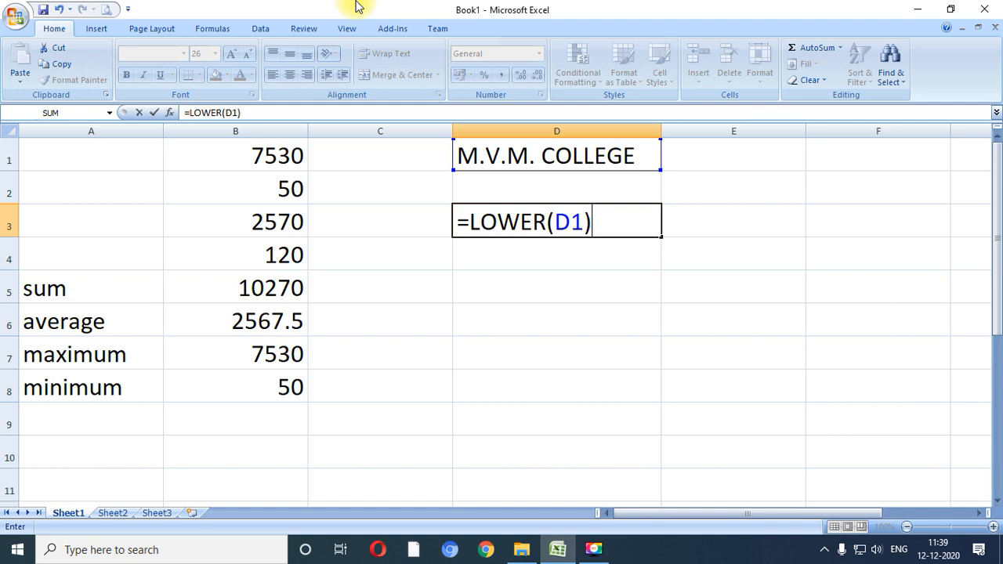
{"action": "key", "text": "Return"}
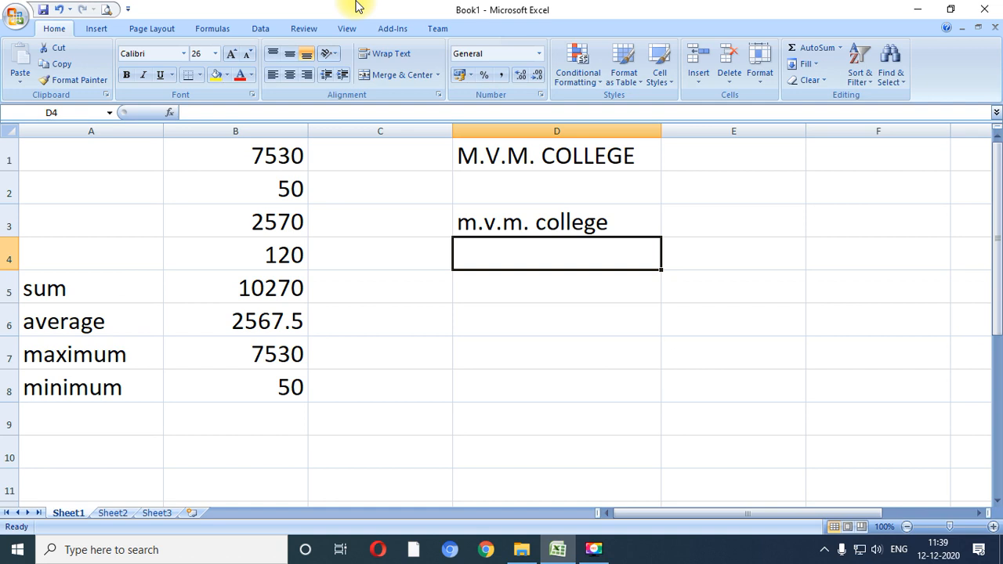
- Enter the lowercase text "excel" in cell D2
{"action": "key", "text": "Up"}
{"action": "key", "text": "Up"}
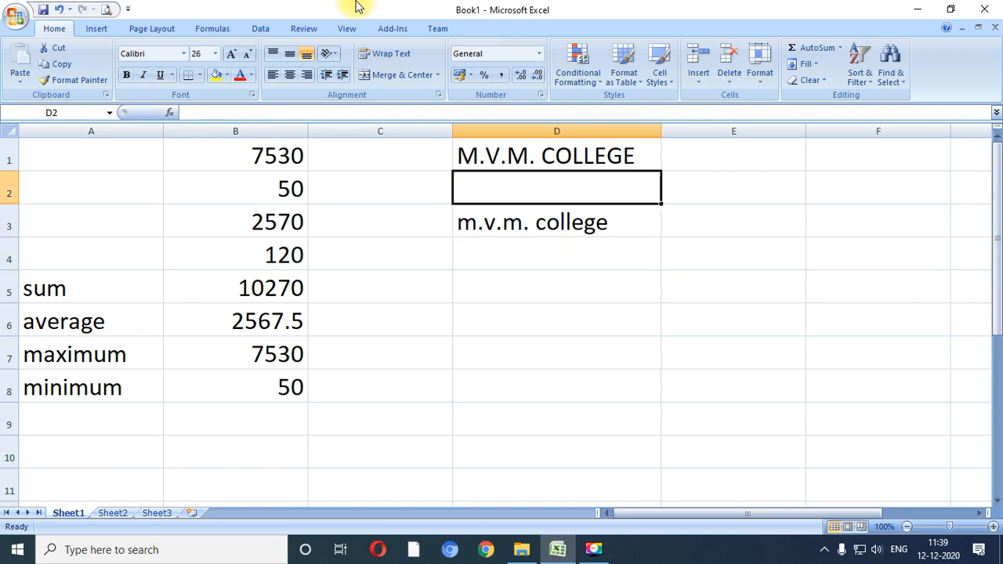
{"action": "type", "text": "EX"}
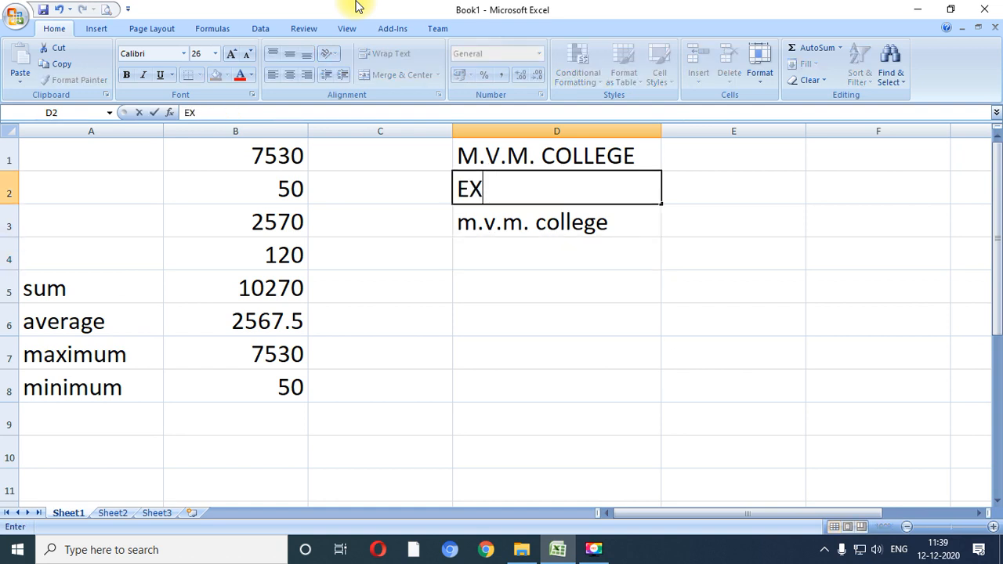
{"action": "key", "text": "BackSpace"}
{"action": "key", "text": "BackSpace"}
{"action": "type", "text": "excel"}
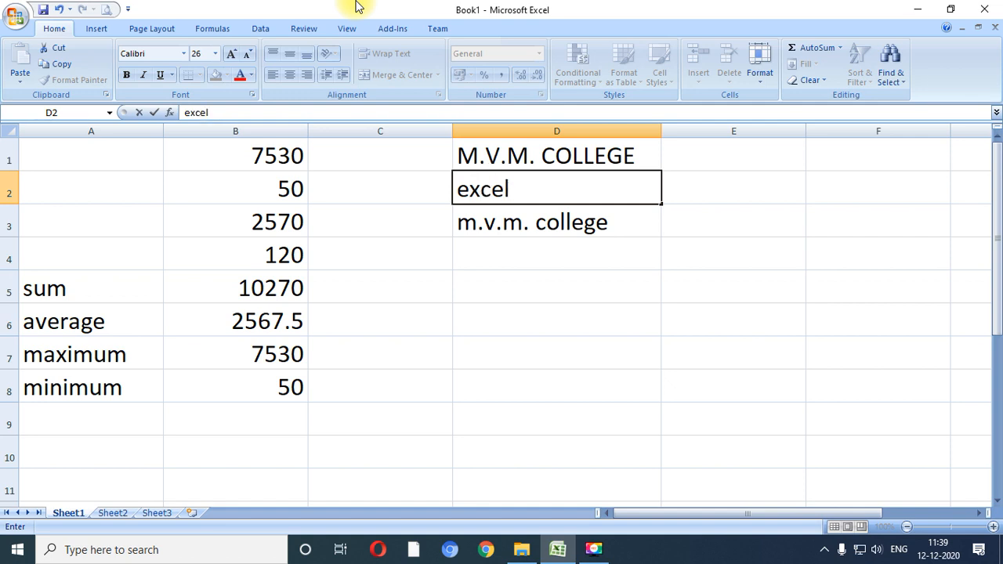
{"action": "key", "text": "Return"}
{"action": "key", "text": "Return"}
- Convert the text of cell D2 to uppercase in cell D4 with the formula =UPPER(D2)
{"action": "key", "text": "Up"}
{"action": "key", "text": "Down"}
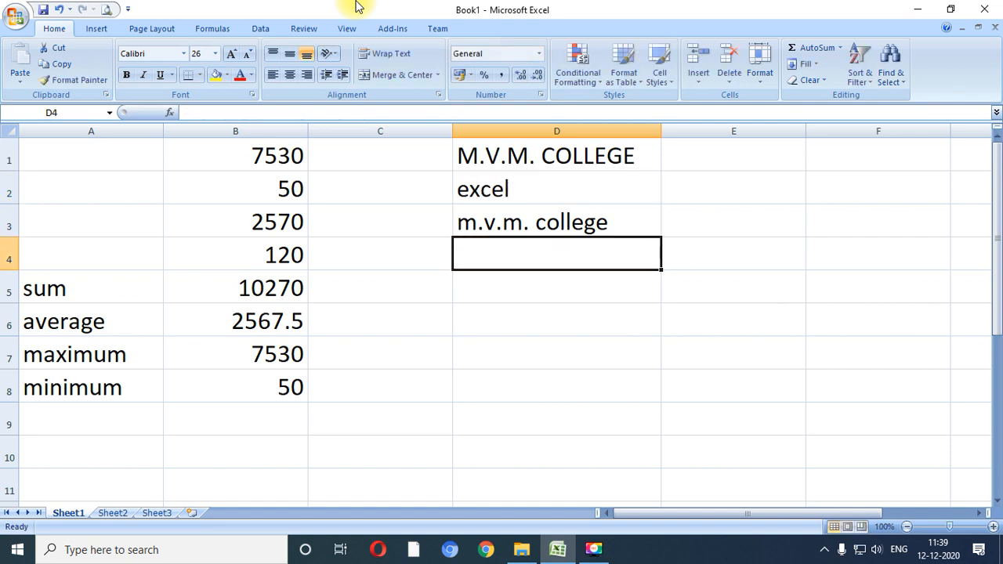
{"action": "type", "text": "="}
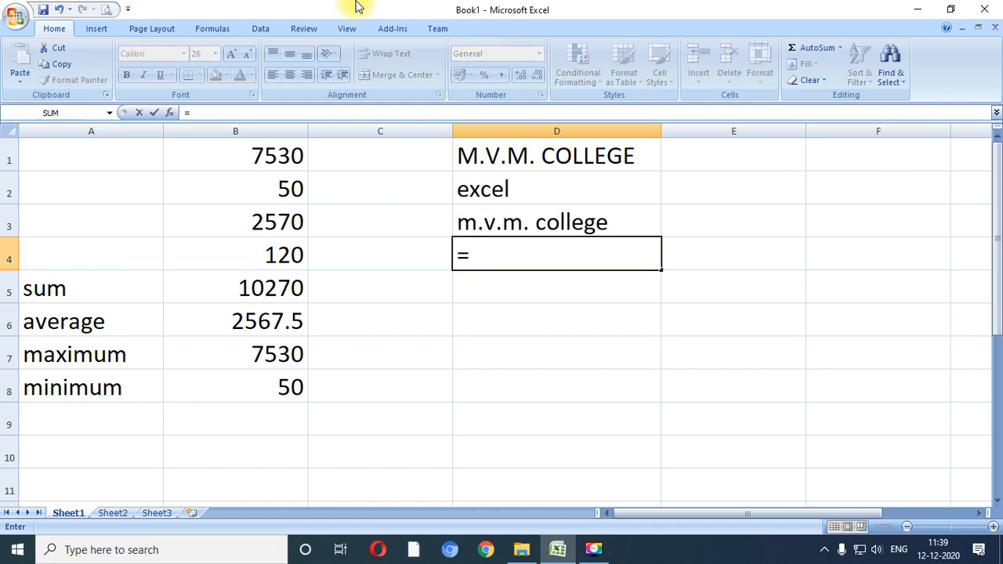
{"action": "type", "text": "UPPER("}
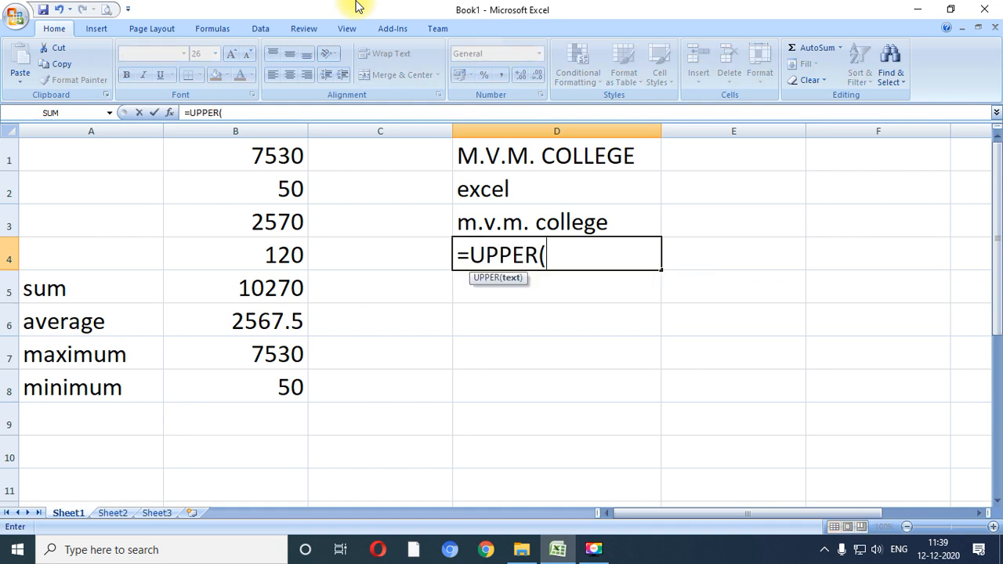
{"action": "type", "text": "d2)"}
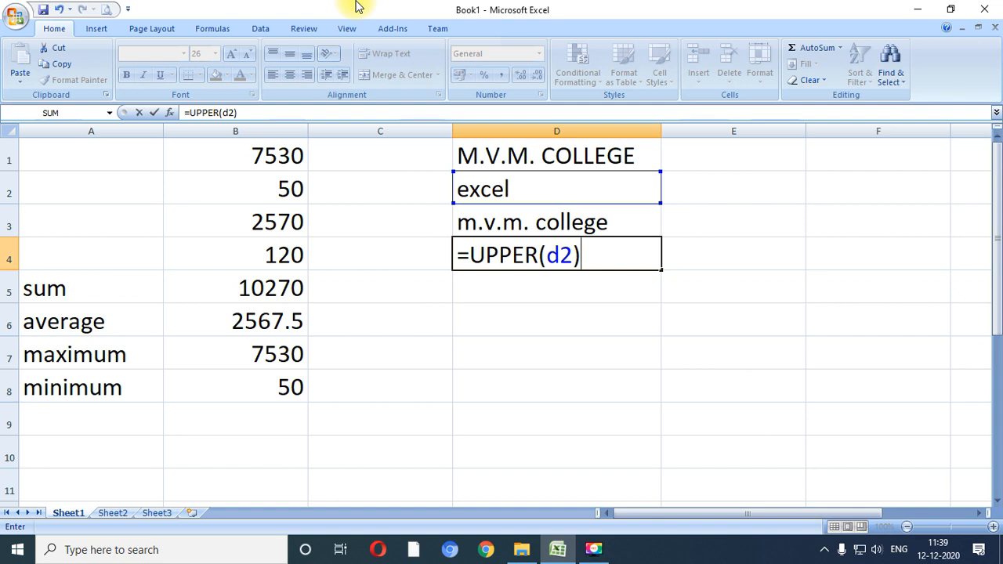
{"action": "key", "text": "Return"}
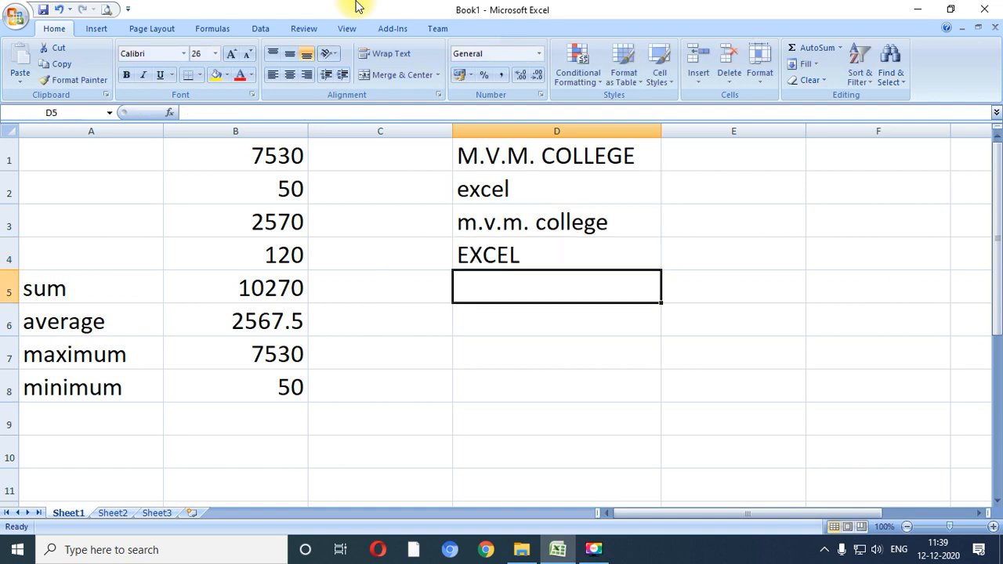
- Review the source texts in D1:D2 against the LOWER and UPPER formulas in D3:D4
{"action": "key", "text": "Up"}
{"action": "key", "text": "Up"}
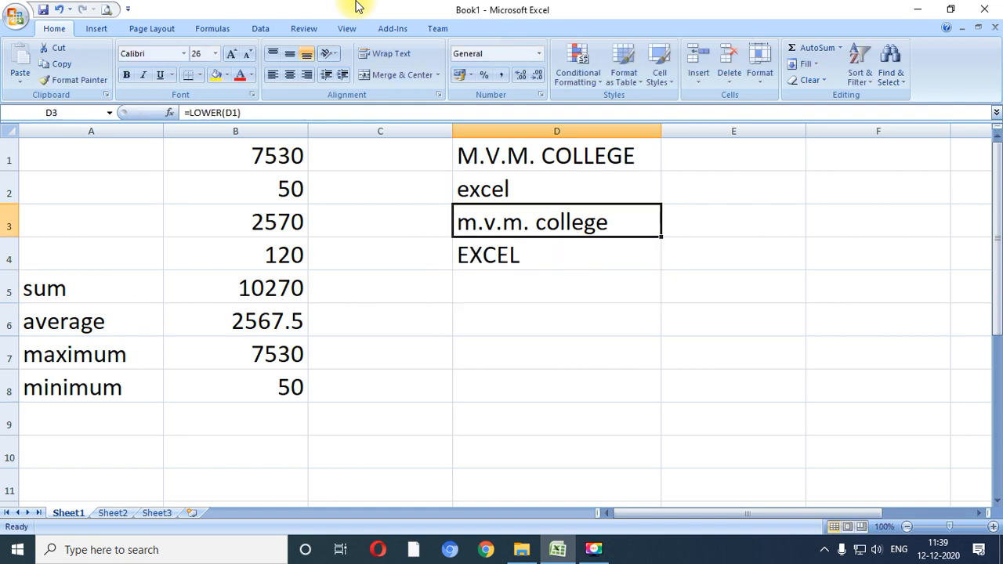
{"action": "key", "text": "Up"}
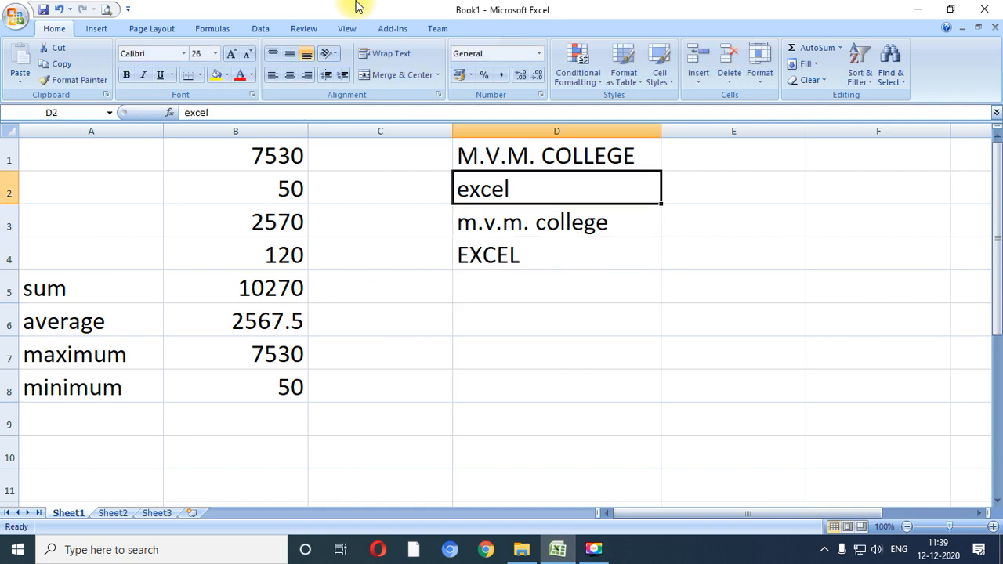
{"action": "key", "text": "Up"}
{"action": "key", "text": "Down"}
{"action": "key", "text": "Down"}
{"action": "key", "text": "Up"}
{"action": "key", "text": "Down"}
{"action": "key", "text": "Down"}
{"action": "key", "text": "Down"}
{"action": "key", "text": "Up"}
{"action": "key", "text": "Up"}
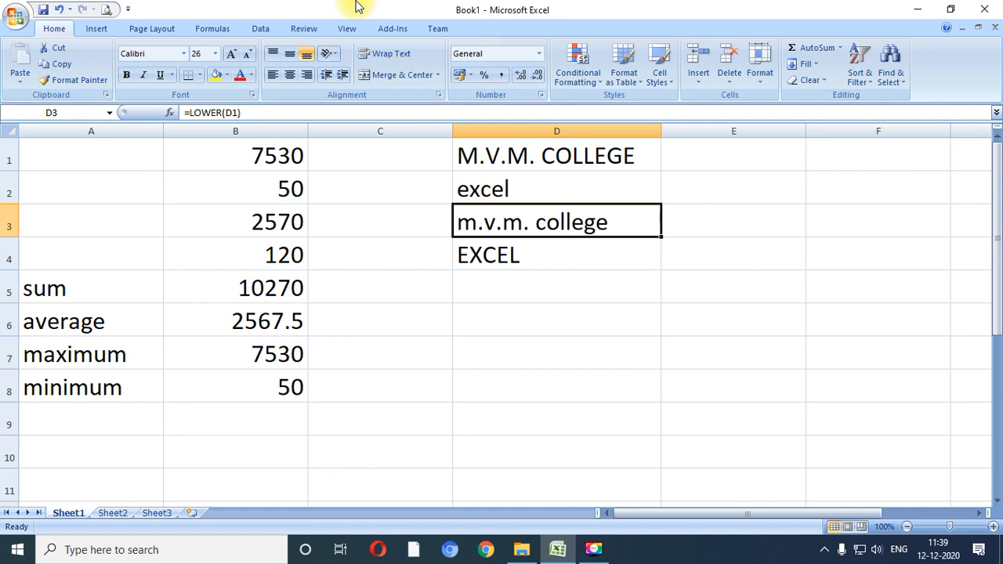
{"action": "key", "text": "Down"}
{"action": "key", "text": "Down"}
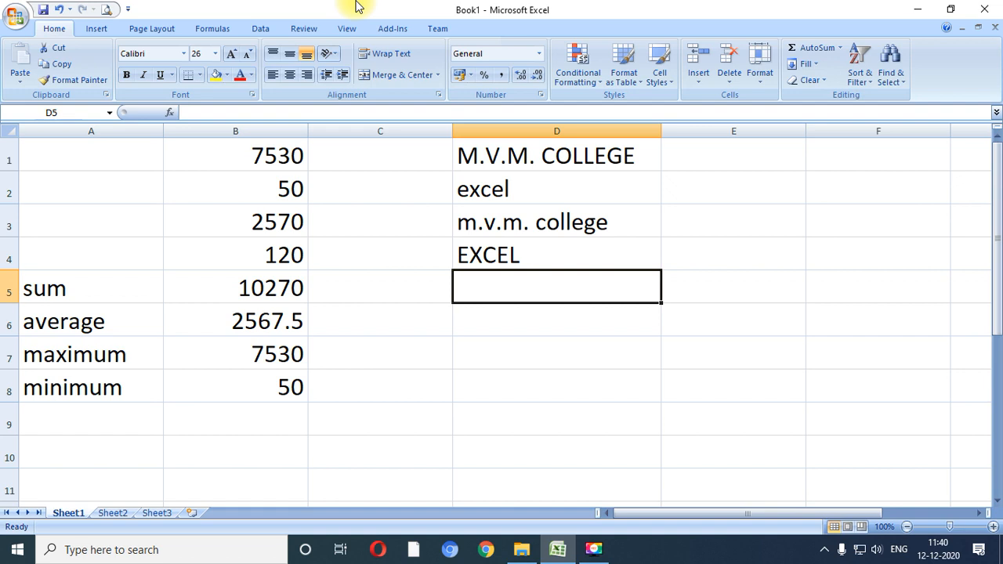
- Move the LOWER and UPPER formula cells D3:D4 down to D5:D6
{"action": "key", "text": "Up"}
{"action": "key", "text": "Up"}
{"action": "key", "text": "shift+Down"}
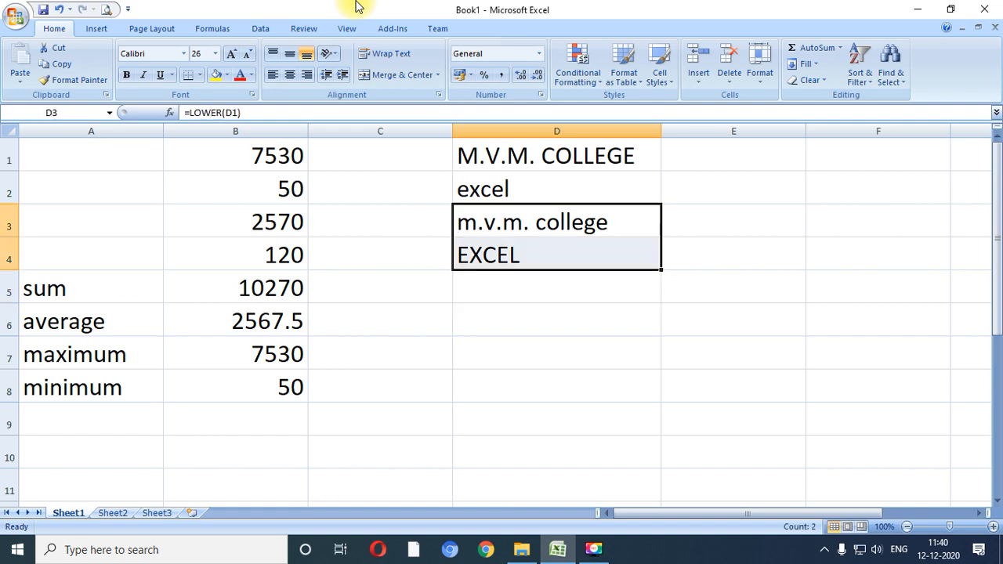
{"action": "key", "text": "ctrl+x"}
{"action": "key", "text": "Down"}
{"action": "key", "text": "Down"}
{"action": "key", "text": "ctrl+v"}
{"action": "key", "text": "Down"}
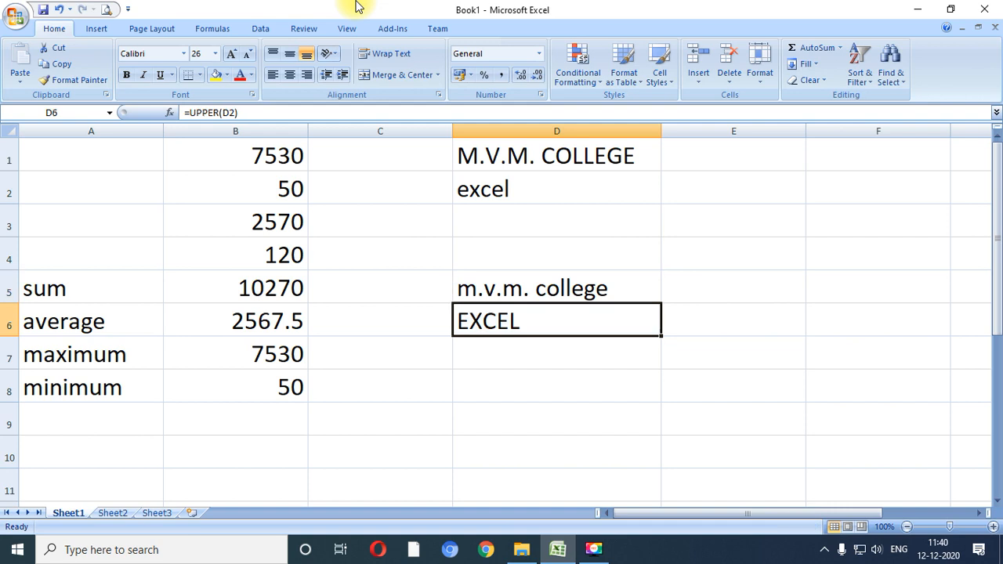
- Convert the text of cell D1 to proper case in cell D7 with the formula =PROPER(D1)
{"action": "key", "text": "Down"}
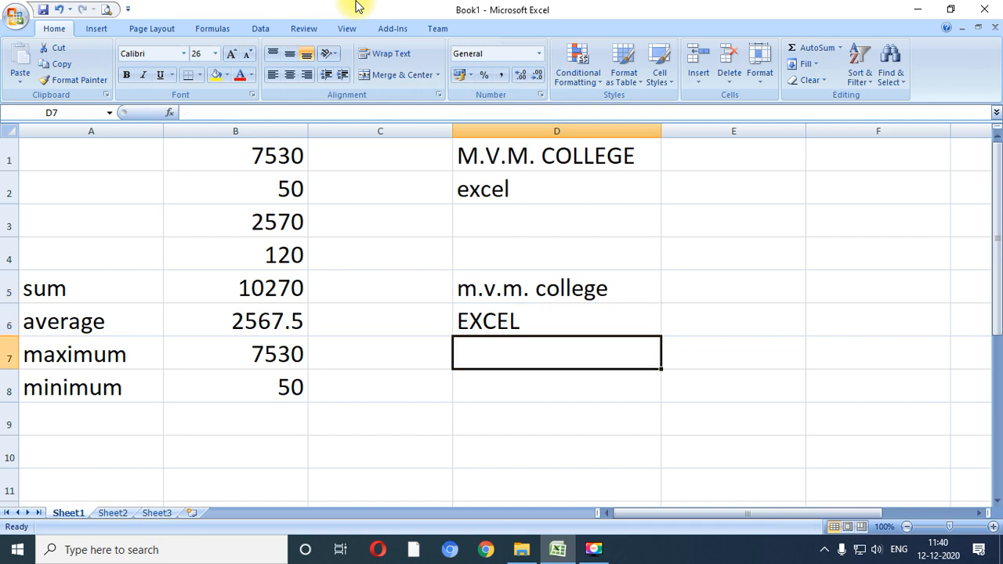
{"action": "type", "text": "=proper("}
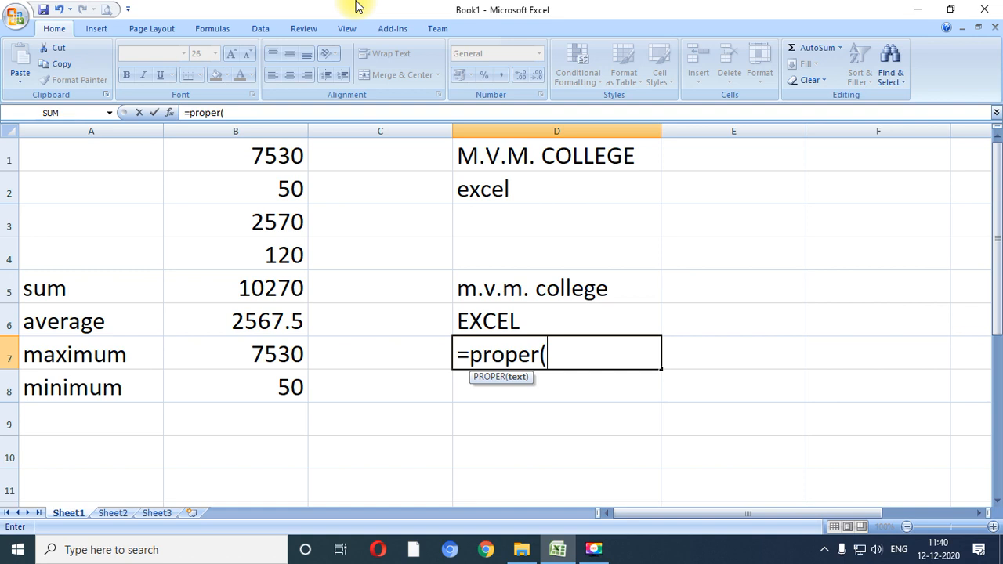
{"action": "type", "text": "d1)"}
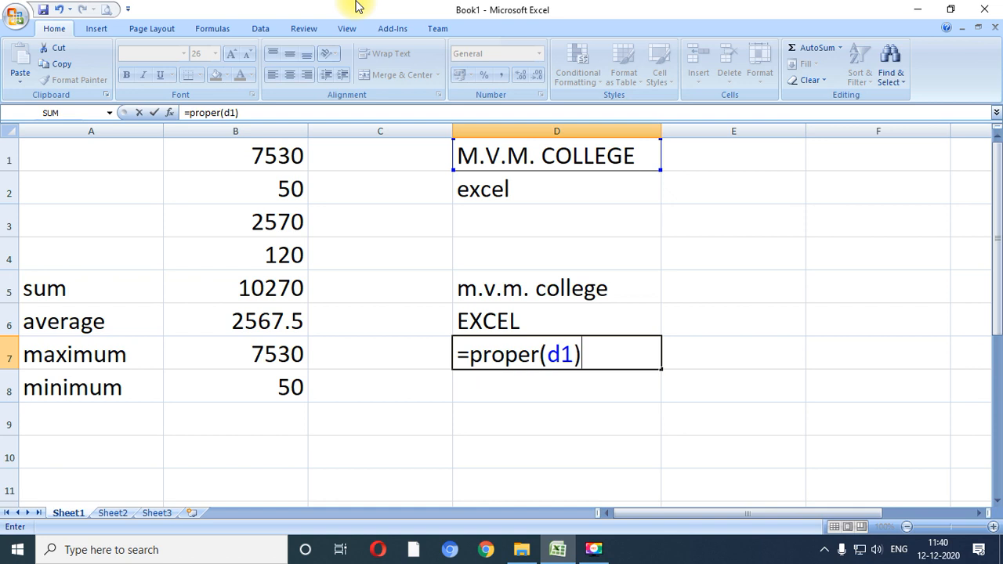
{"action": "key", "text": "Return"}
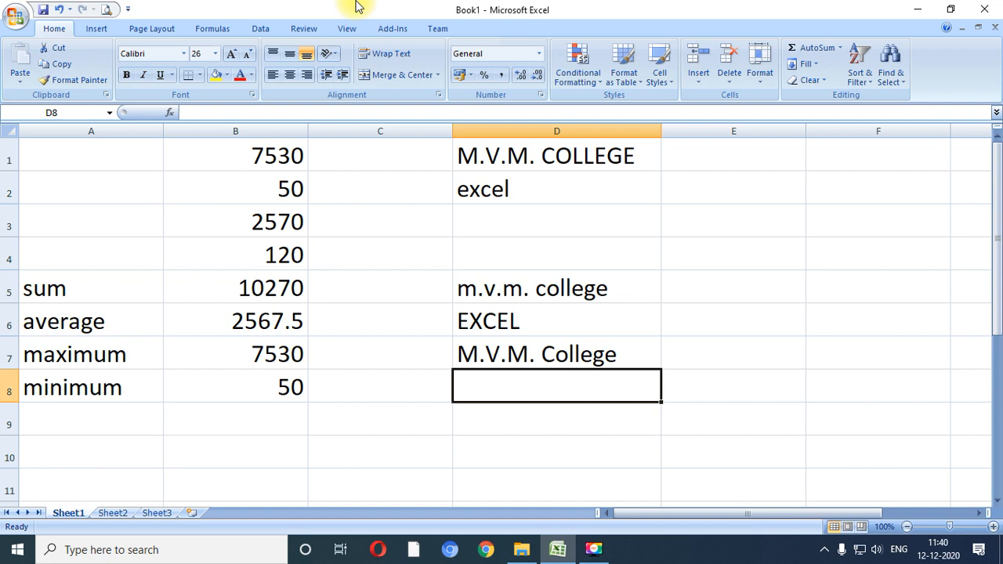
- Enter a PROPER formula in cell D8 with a person's full name in lowercase as its quoted text
{"action": "type", "text": "=proper(\""}
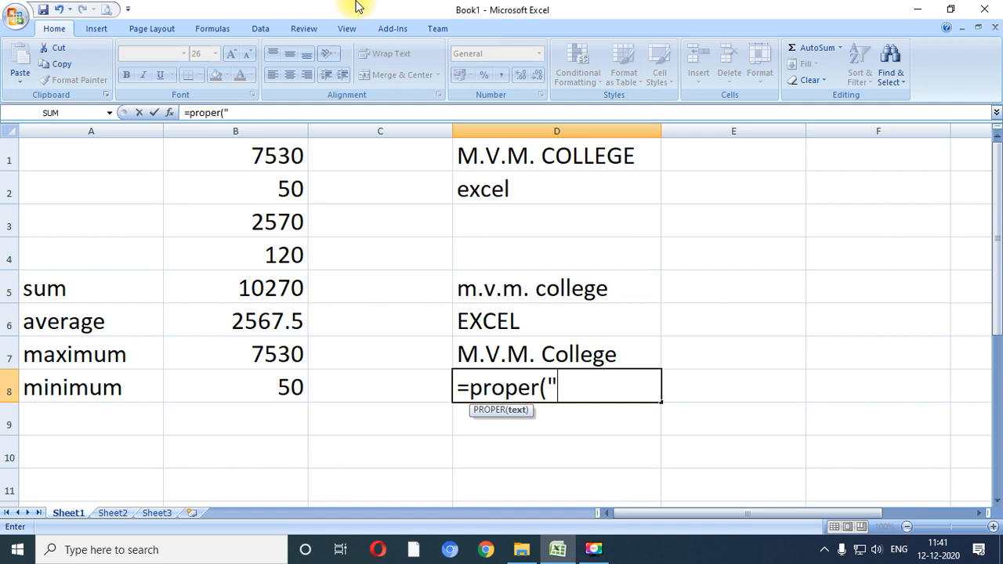
{"action": "type", "text": "hda"}
{"action": "key", "text": "BackSpace"}
{"action": "key", "text": "BackSpace"}
{"action": "key", "text": "BackSpace"}
{"action": "type", "text": "h"}
{"action": "key", "text": "BackSpace"}
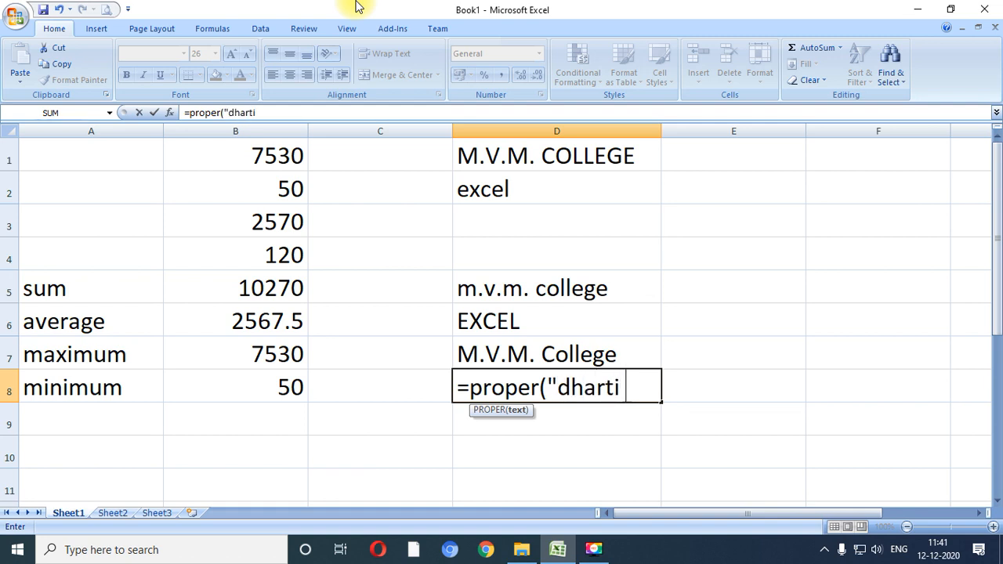
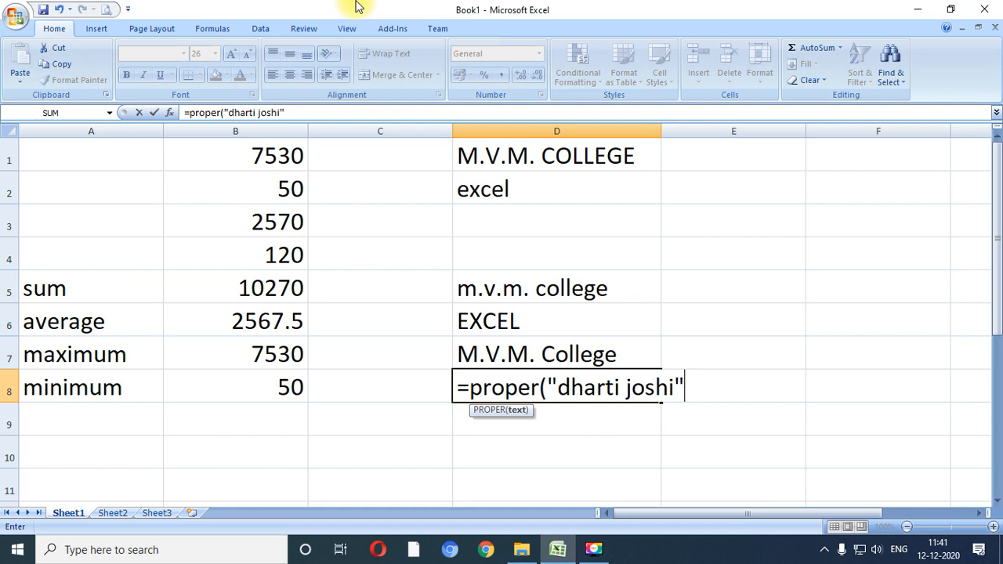
{"action": "key", "text": "Return"}
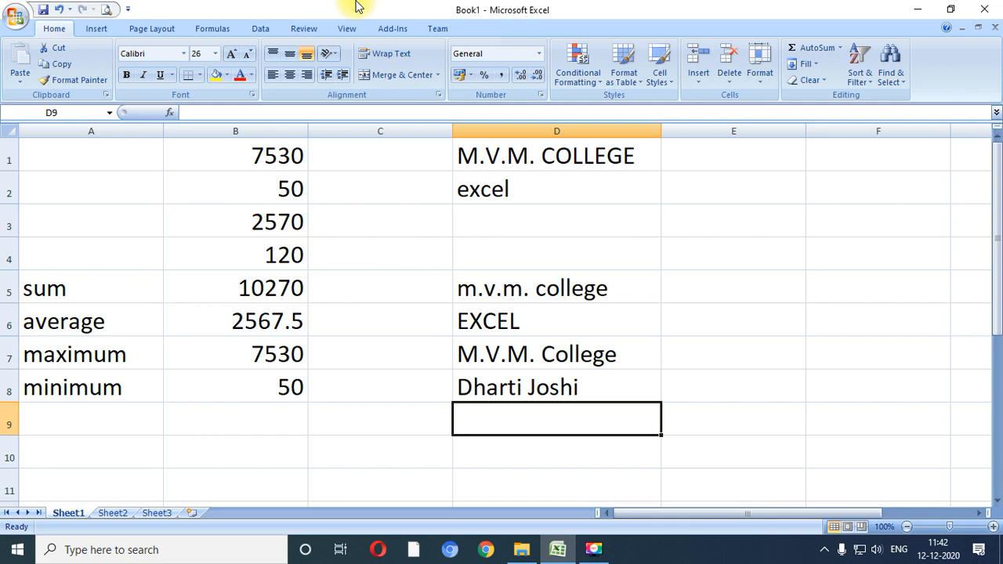
- Extract the first 4 characters of cell D1 in cell D9 with the formula =LEFT(D1,4)
{"action": "type", "text": "=left)"}
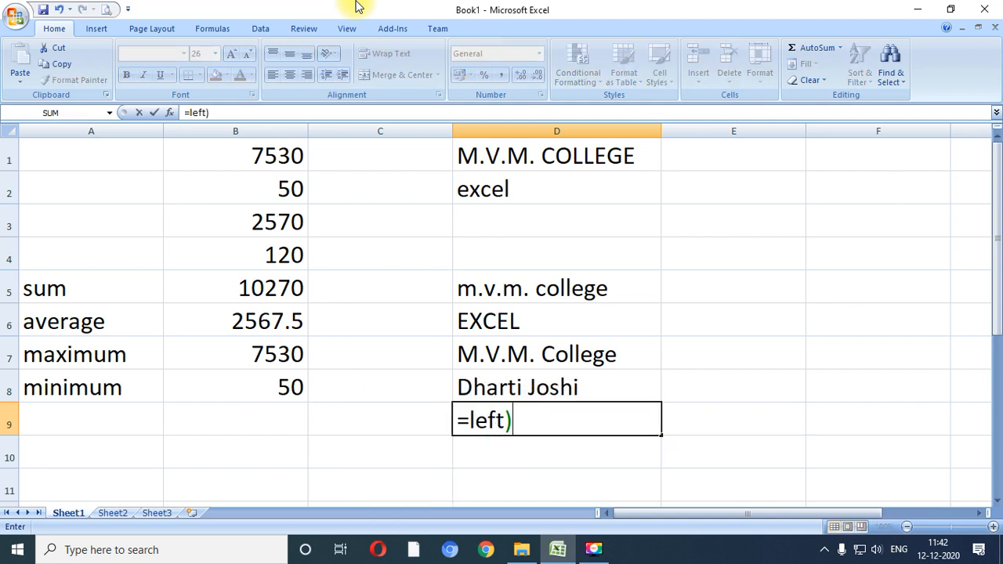
{"action": "key", "text": "BackSpace"}
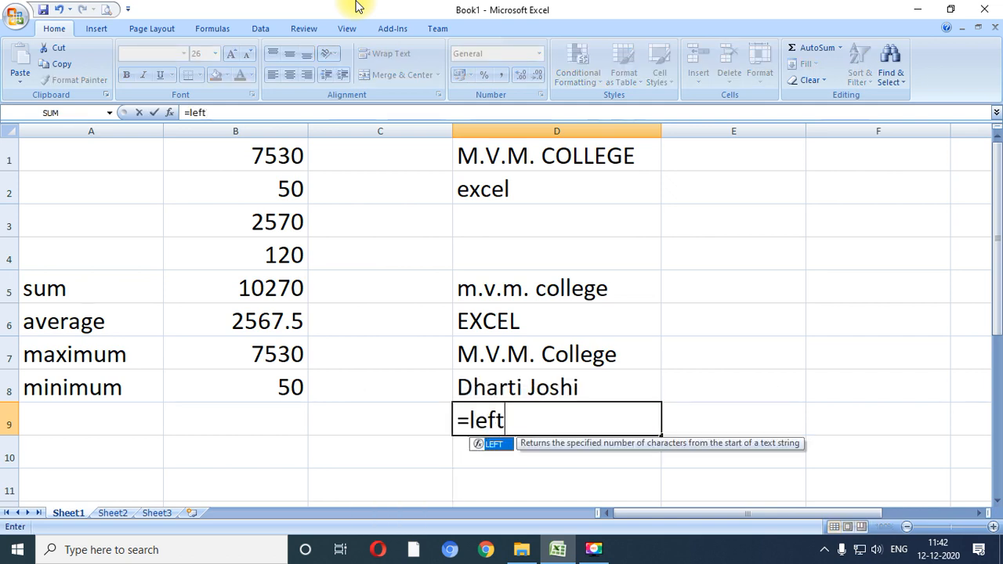
{"action": "type", "text": ")"}
{"action": "key", "text": "BackSpace"}
{"action": "type", "text": "(d1"}
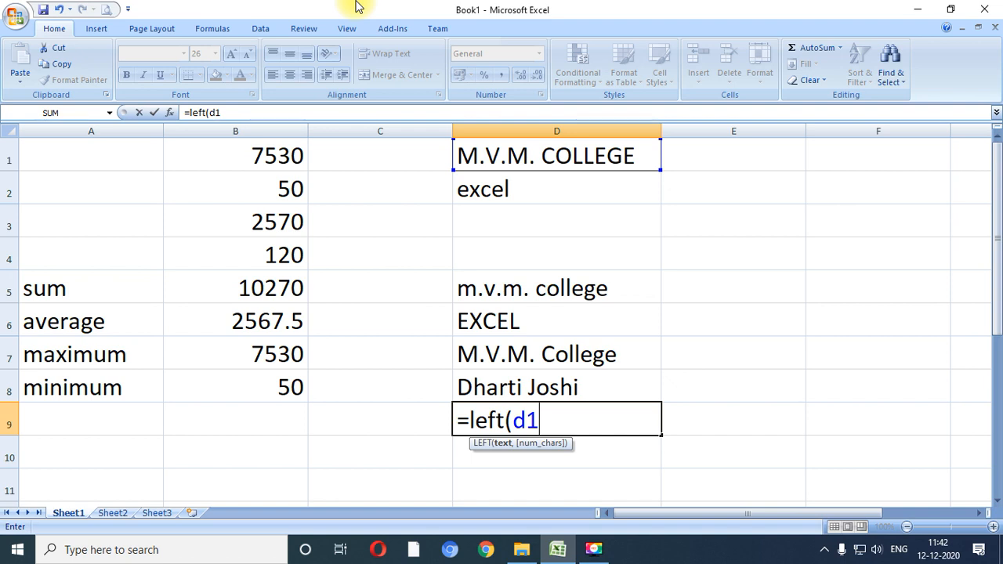
{"action": "type", "text": ",4"}
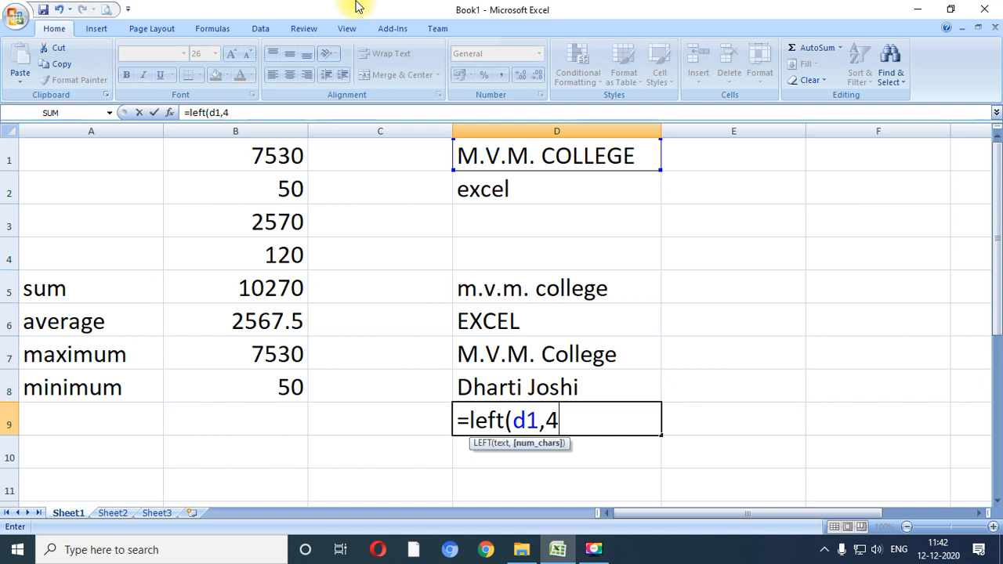
{"action": "type", "text": ")"}
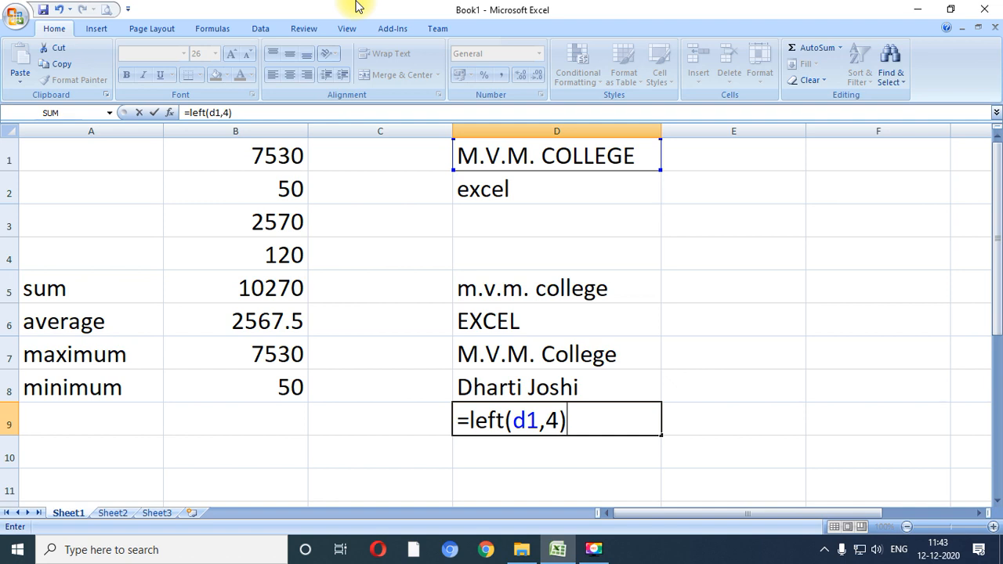
{"action": "key", "text": "Return"}
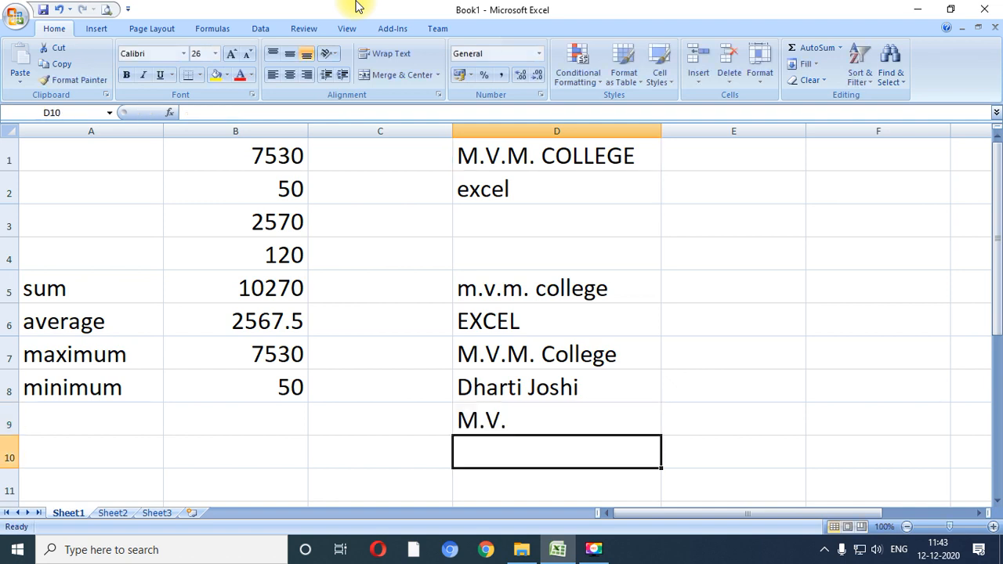
- Change the number of characters in the LEFT formula of cell D9 to 6
{"action": "key", "text": "Up"}
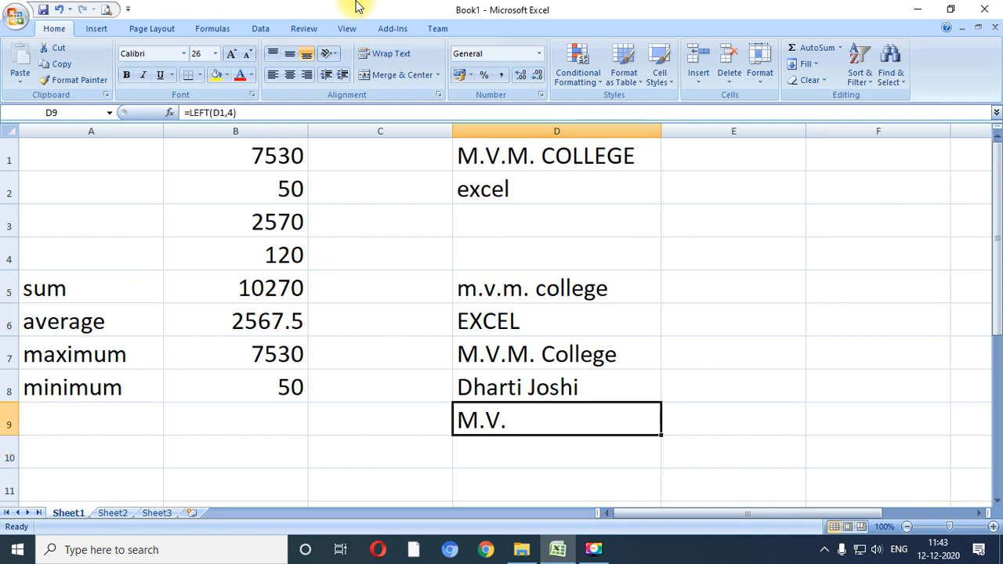
{"action": "key", "text": "F2"}
{"action": "key", "text": "Left"}
{"action": "key", "text": "Left"}
{"action": "key", "text": "Delete"}
{"action": "type", "text": "6"}
{"action": "key", "text": "Return"}
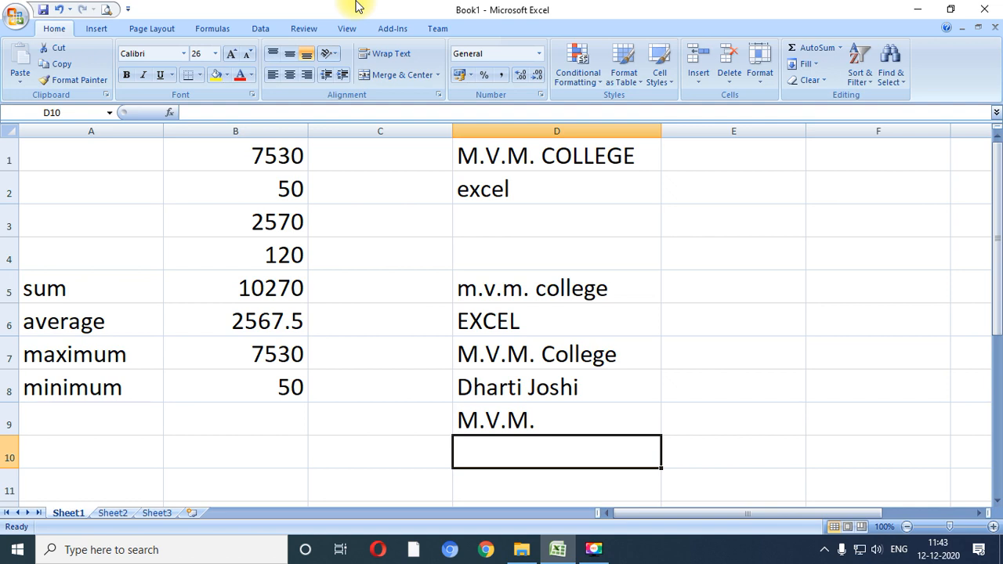
- Extract the last 4 characters of cell D1 in cell D10 with the formula =RIGHT(D1,4)
{"action": "type", "text": "=righ"}
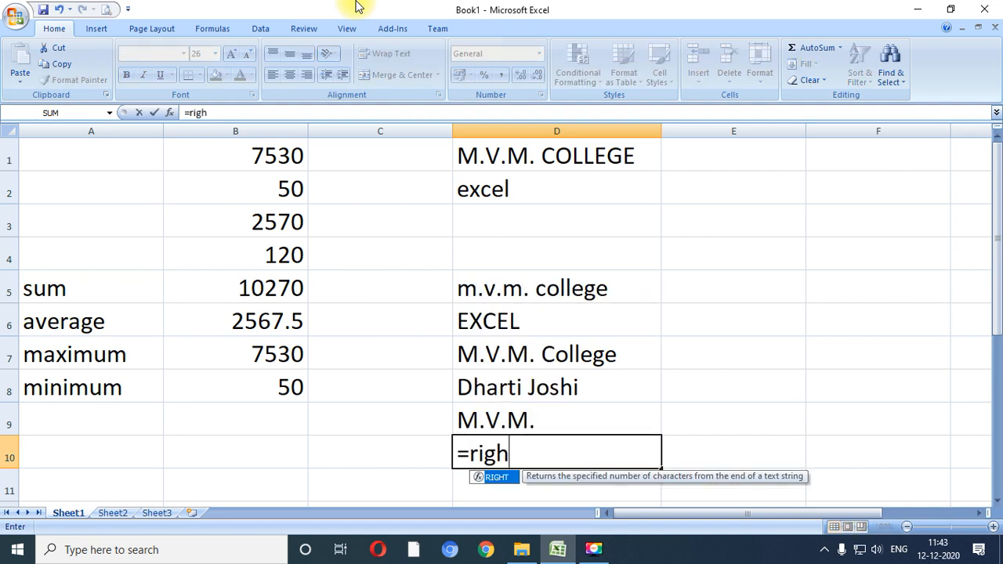
{"action": "type", "text": "t("}
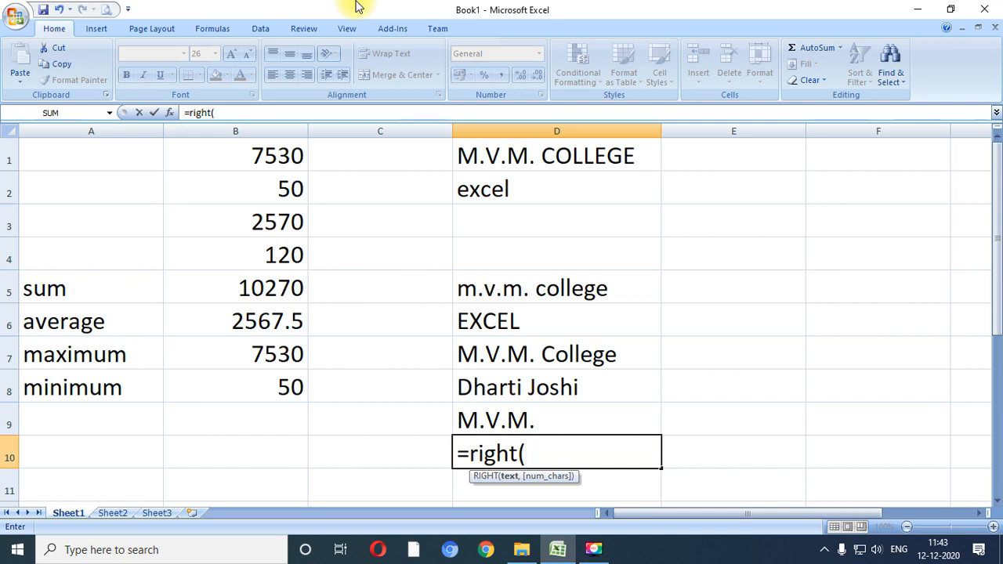
{"action": "type", "text": "d1"}
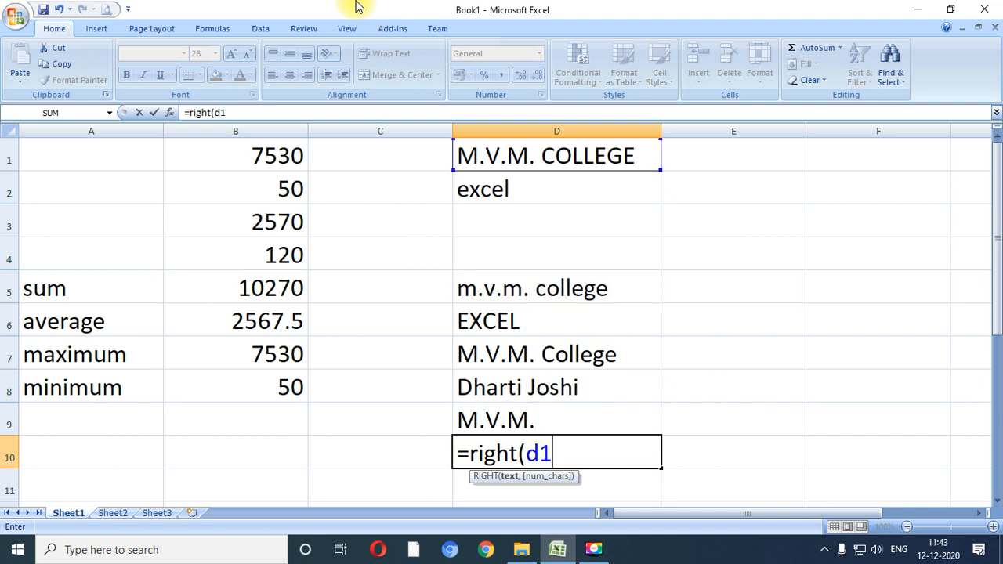
{"action": "type", "text": ","}
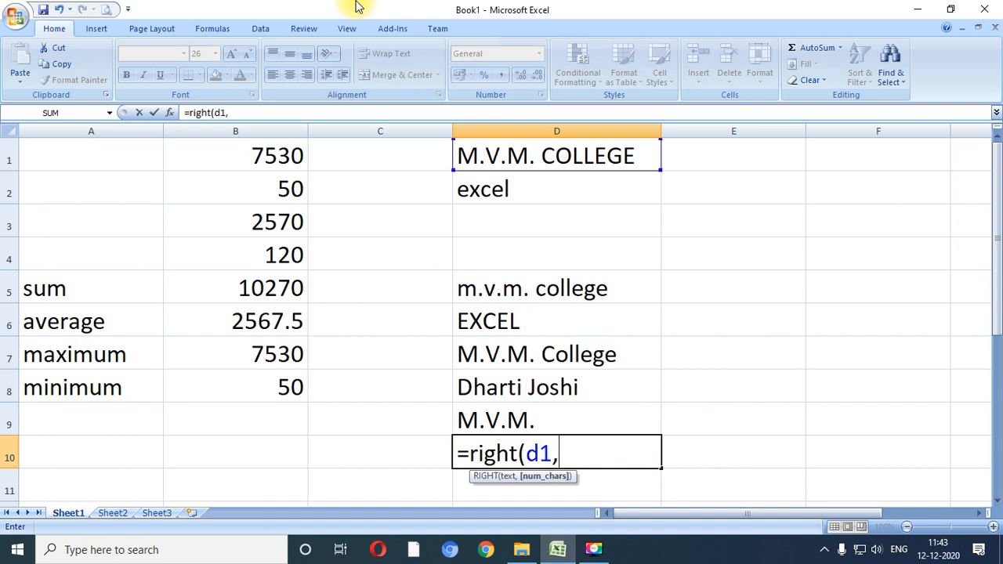
{"action": "type", "text": "4)"}
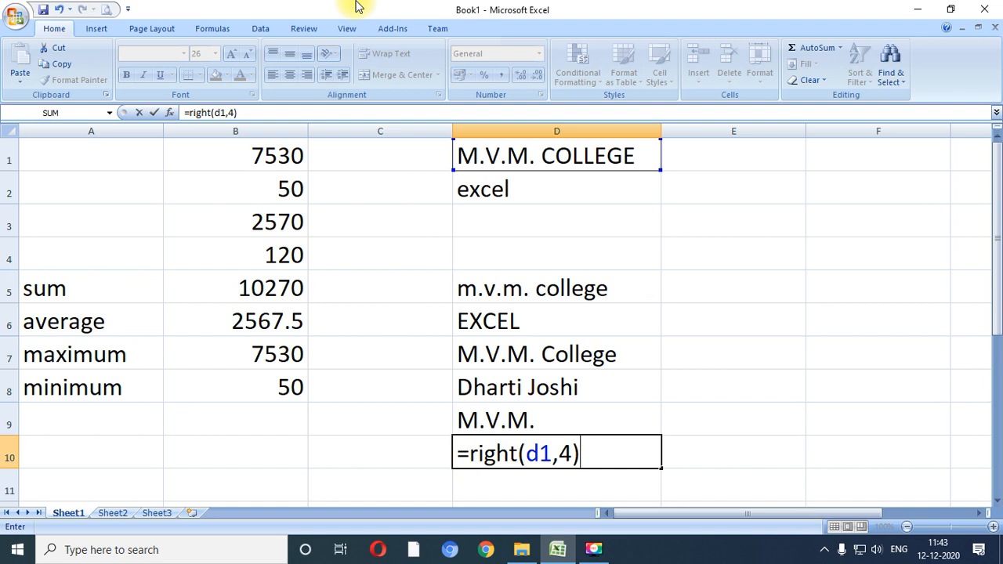
{"action": "key", "text": "Return"}
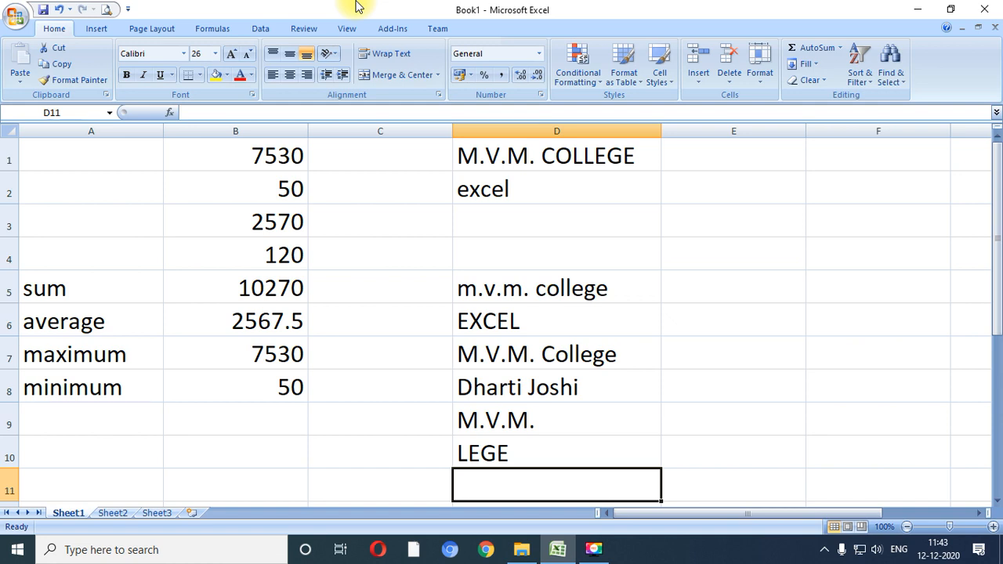
- Review the text-function formulas in cells D5 to D10 one at a time in edit mode, leaving each as it is
{"action": "key", "text": "Up"}
{"action": "key", "text": "Up"}
{"action": "key", "text": "Up"}
{"action": "key", "text": "Up"}
{"action": "key", "text": "Up"}
{"action": "key", "text": "Up"}
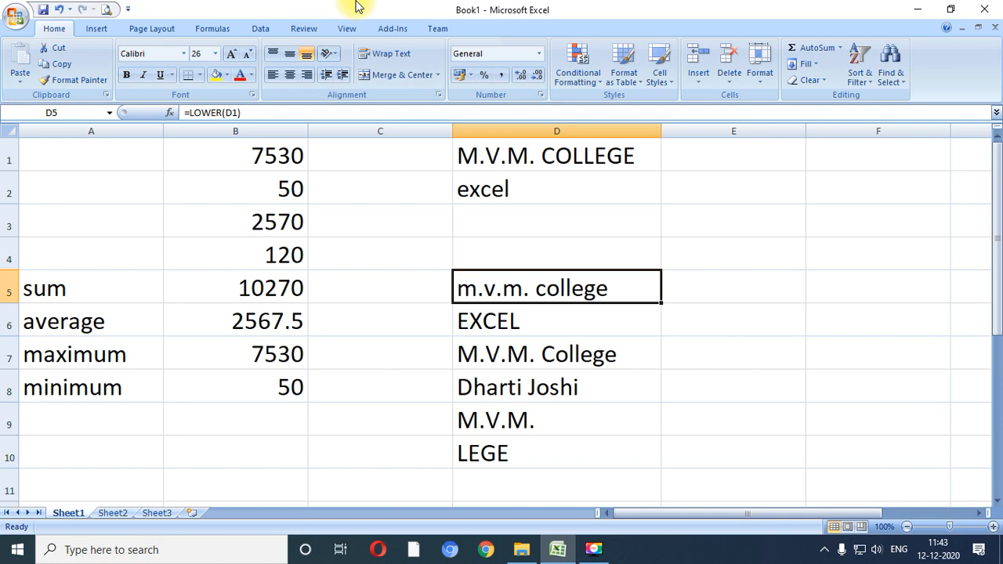
{"action": "key", "text": "F2"}
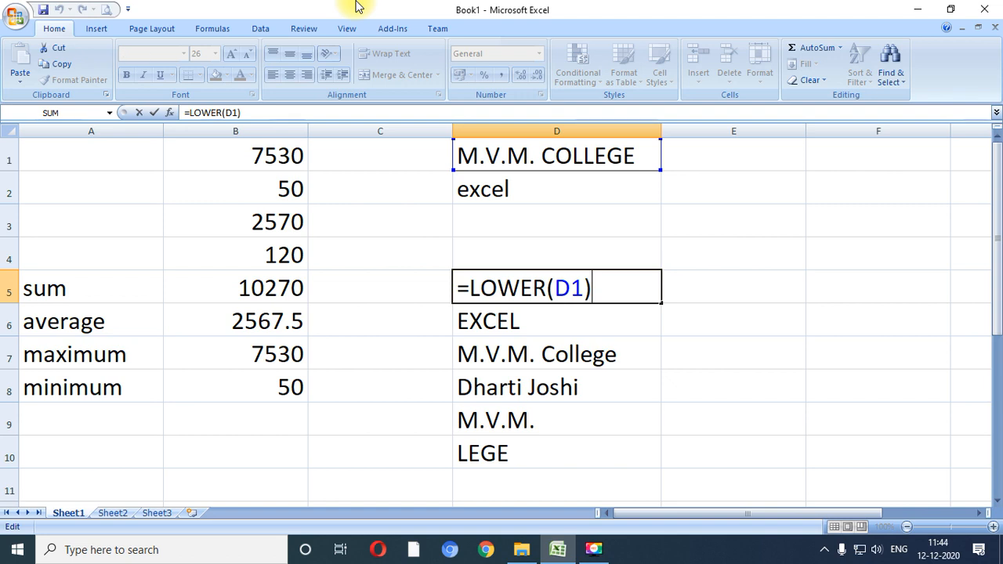
{"action": "key", "text": "Return"}
{"action": "key", "text": "F2"}
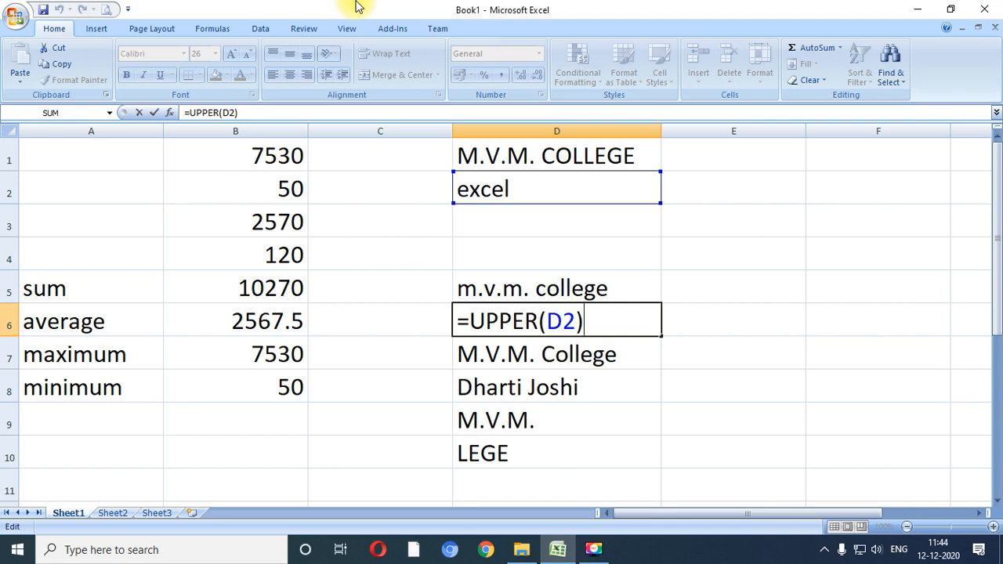
{"action": "key", "text": "Return"}
{"action": "key", "text": "F2"}
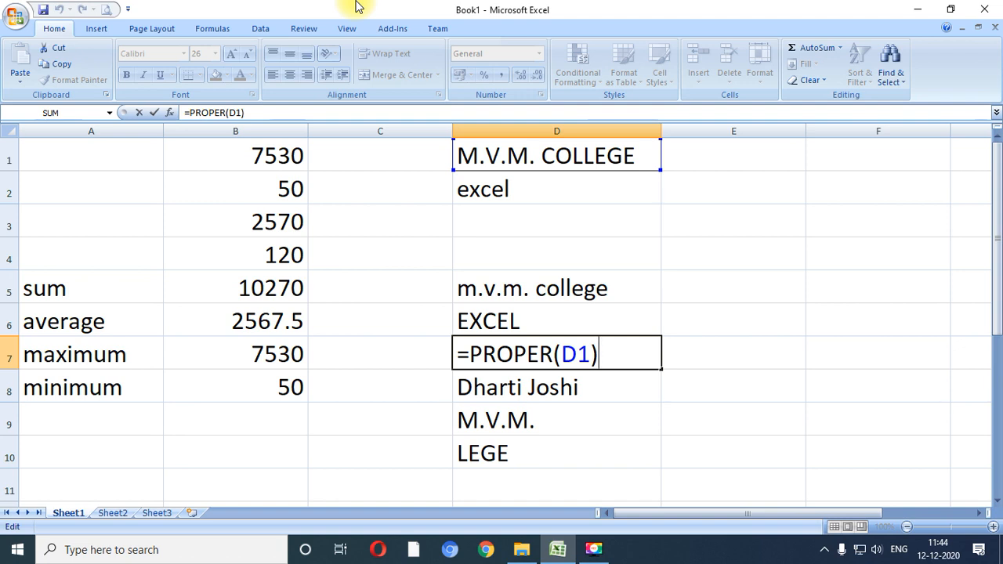
{"action": "key", "text": "Return"}
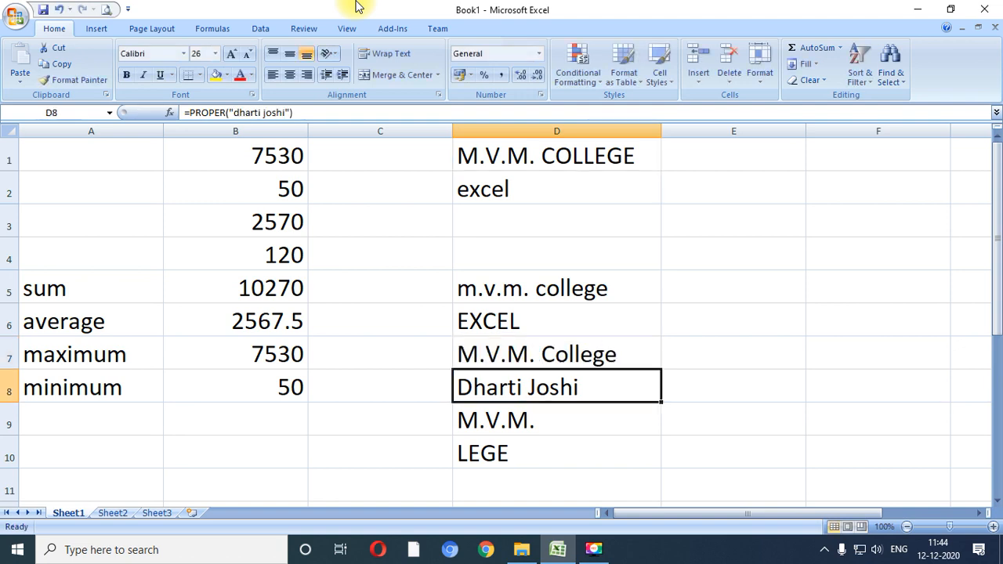
{"action": "key", "text": "F2"}
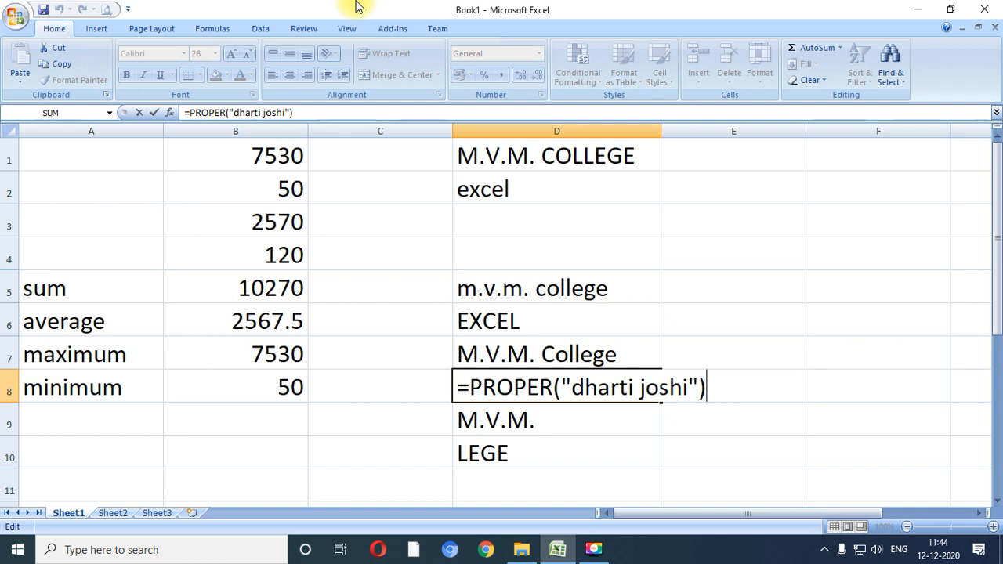
{"action": "key", "text": "Return"}
{"action": "key", "text": "F2"}
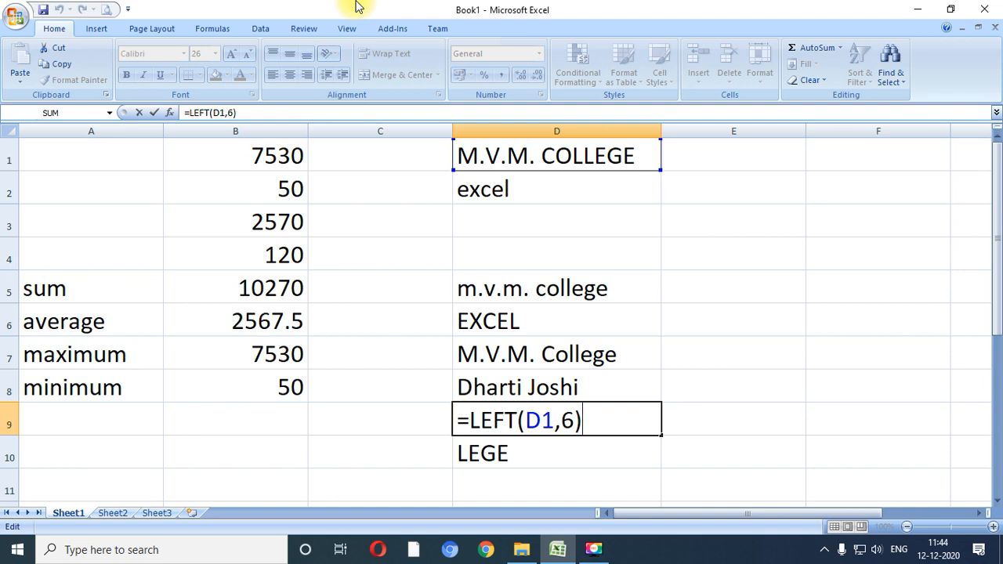
{"action": "key", "text": "Return"}
{"action": "key", "text": "F2"}
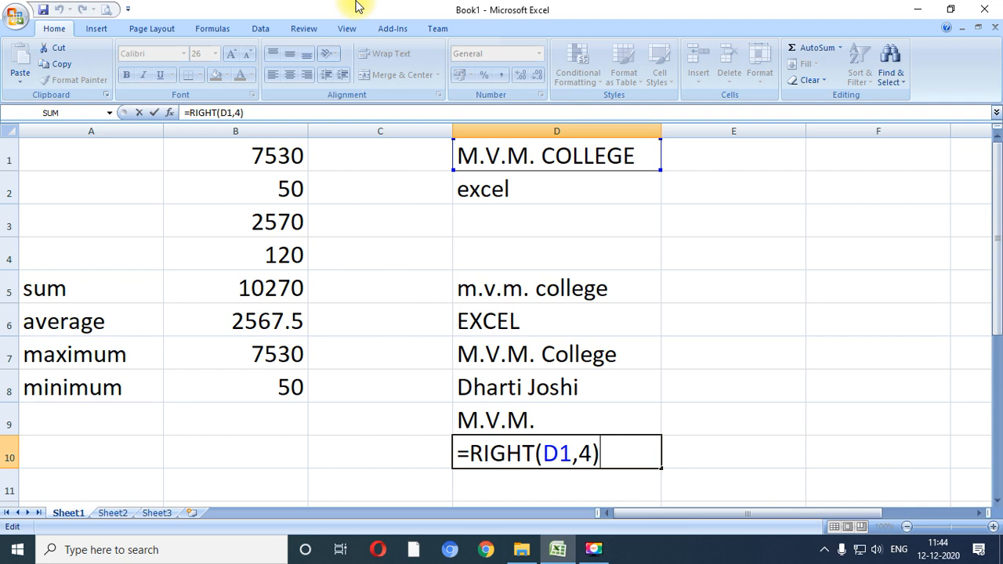
{"action": "key", "text": "Return"}
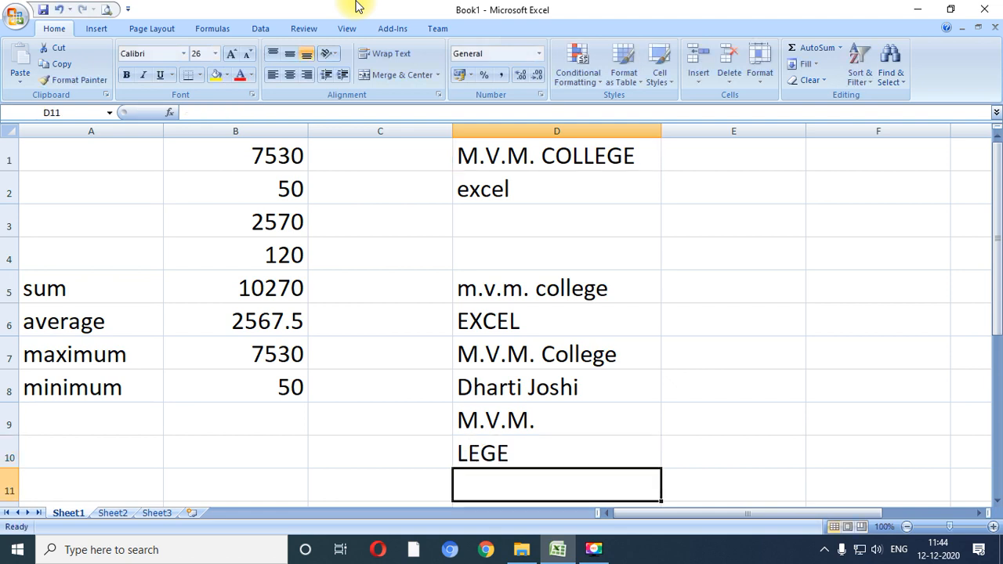
- Go through the text-function results in column D again, from cell D5 down to cell D10
{"action": "key", "text": "Up"}
{"action": "key", "text": "Up"}
{"action": "key", "text": "Up"}
{"action": "key", "text": "Up"}
{"action": "key", "text": "Up"}
{"action": "key", "text": "Up"}
{"action": "key", "text": "Up"}
{"action": "key", "text": "Up"}
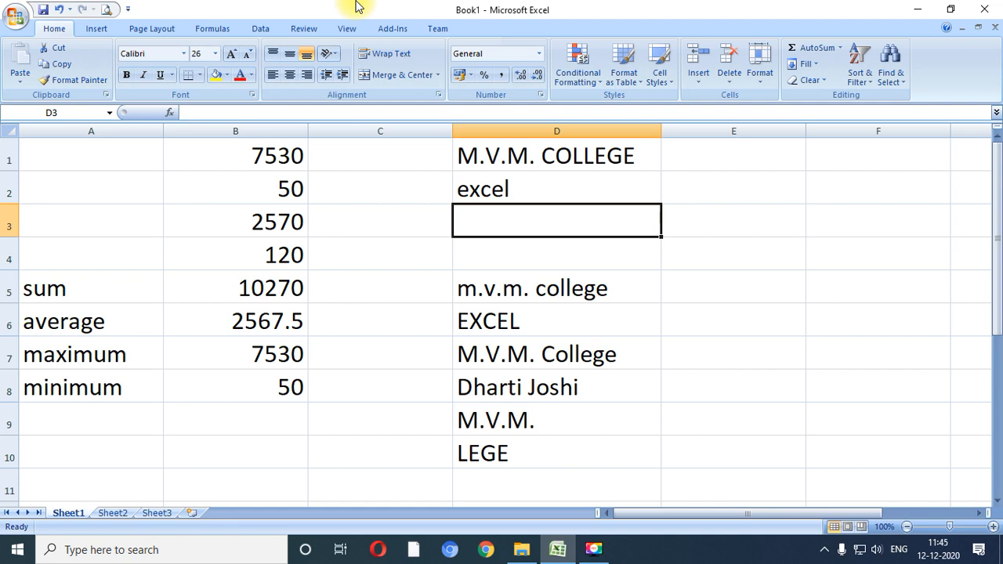
{"action": "key", "text": "Down"}
{"action": "key", "text": "Down"}
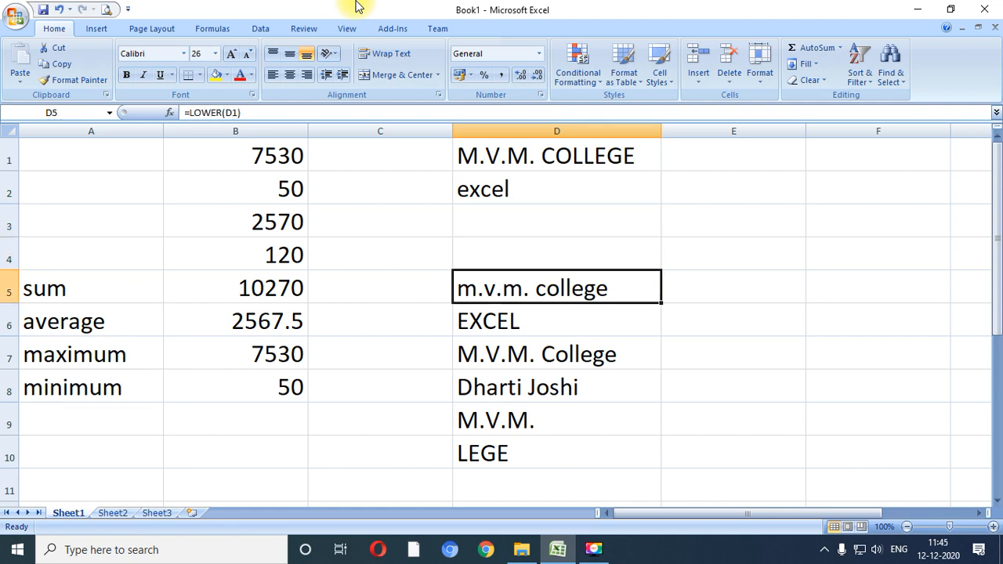
{"action": "key", "text": "Down"}
{"action": "key", "text": "Down"}
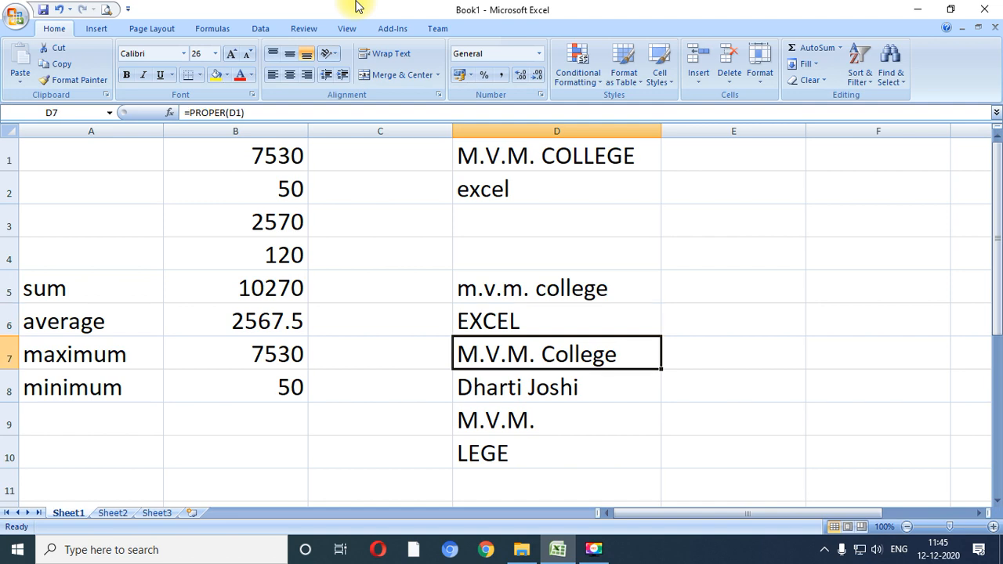
{"action": "key", "text": "Down"}
{"action": "key", "text": "Down"}
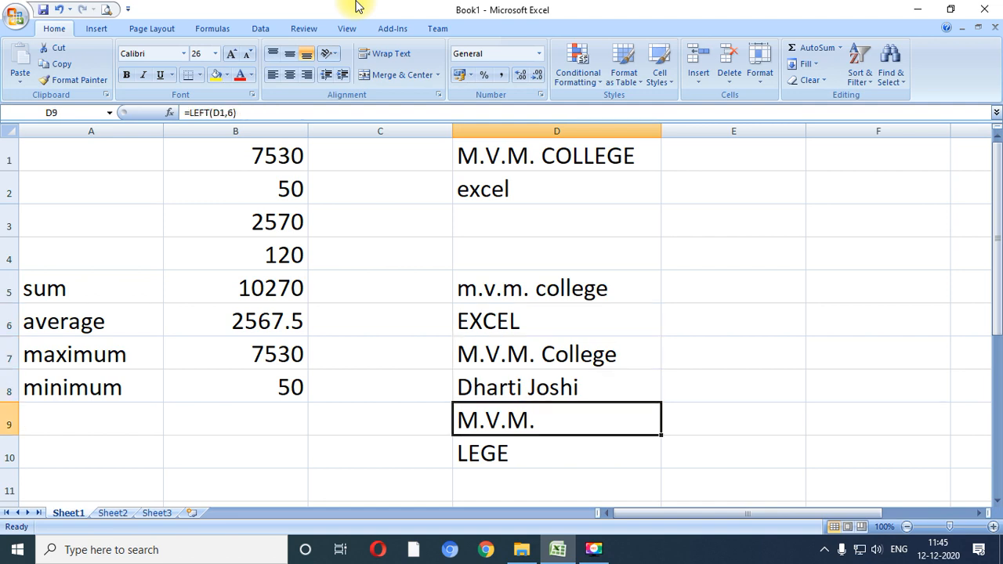
{"action": "key", "text": "Down"}
- Open the Insert Function dialog from cell A5 and look through the most recently used functions
{"action": "key", "text": "Left"}
{"action": "key", "text": "Left"}
{"action": "key", "text": "Left"}
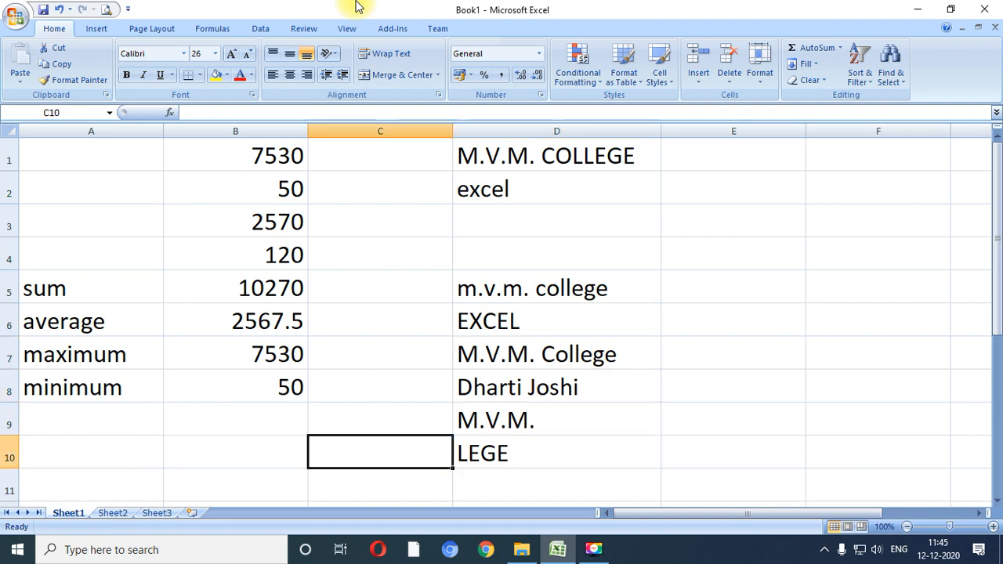
{"action": "key", "text": "Up"}
{"action": "key", "text": "Up"}
{"action": "key", "text": "Up"}
{"action": "key", "text": "Up"}
{"action": "key", "text": "Up"}
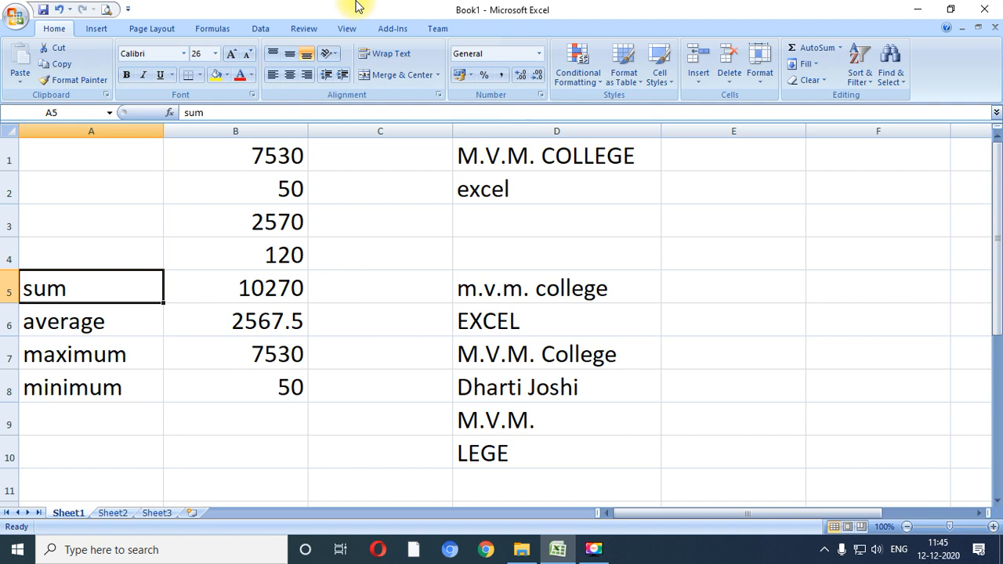
{"action": "left_click", "coordinate": [841, 49]}
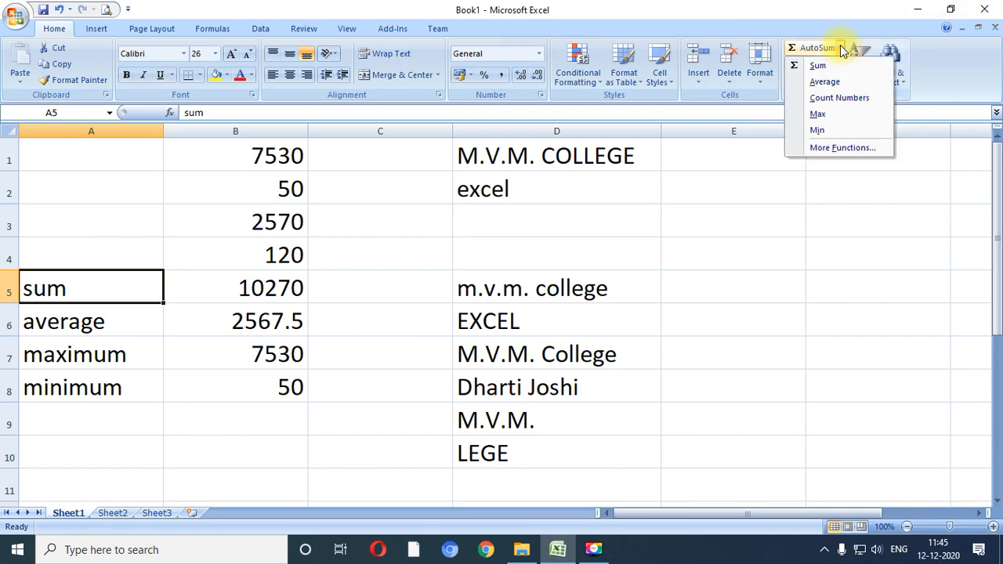
{"action": "left_click", "coordinate": [838, 150]}
{"action": "left_click_drag", "start_coordinate": [638, 264], "coordinate": [546, 63]}
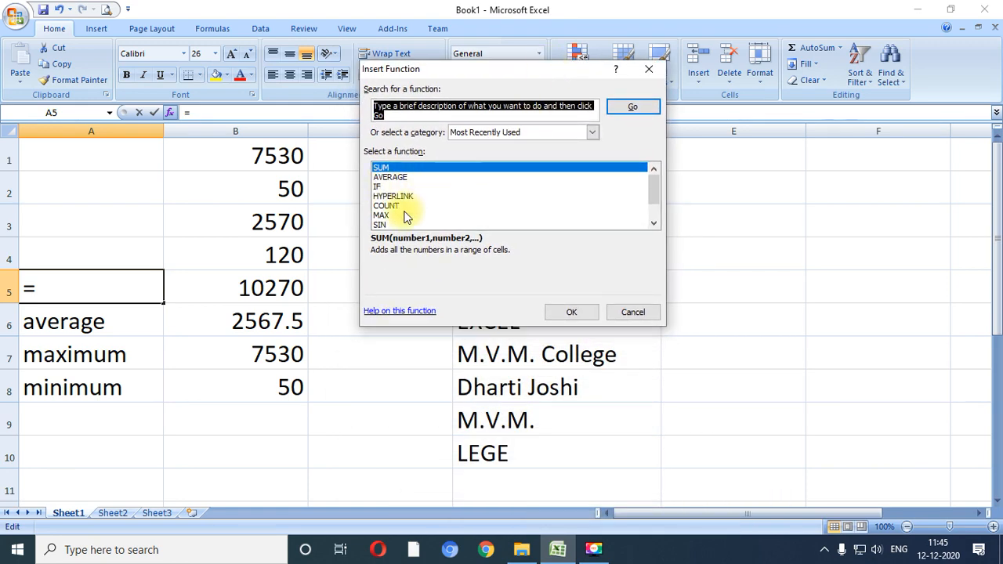
{"action": "scroll", "coordinate": [389, 215], "scroll_direction": "down", "scroll_amount": 1}
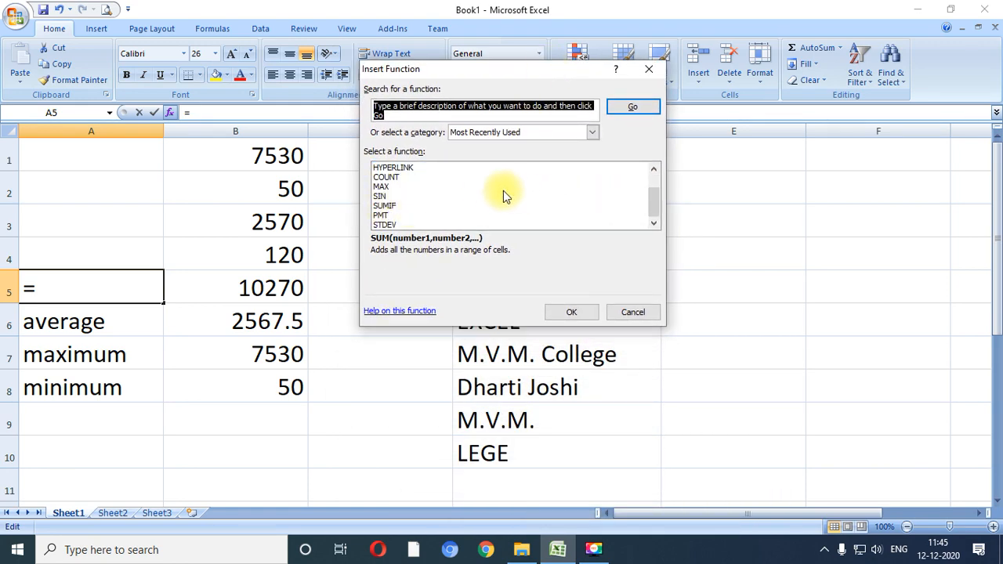
{"action": "scroll", "coordinate": [483, 188], "scroll_direction": "up", "scroll_amount": 1}
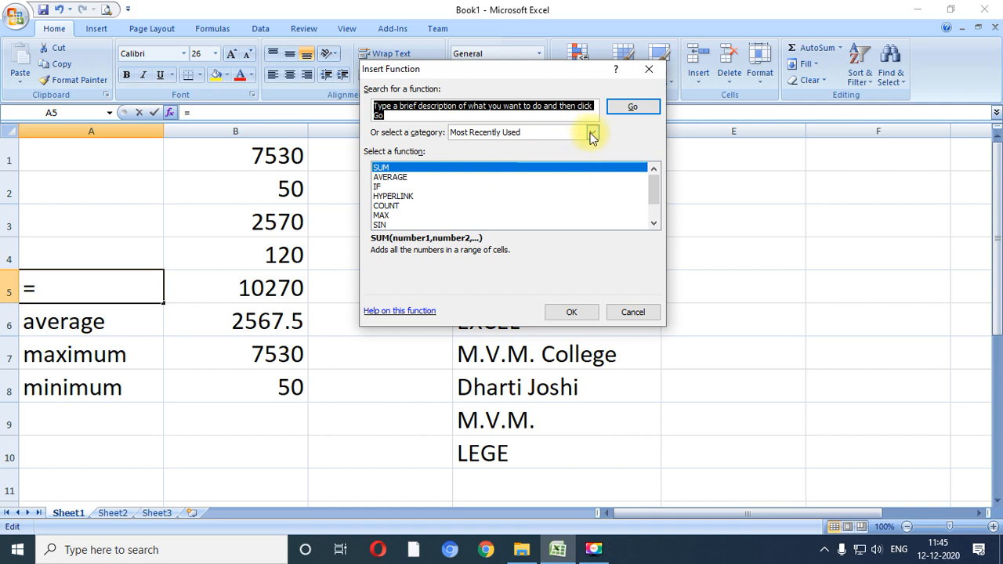
- Look through the full function list in the All category from start to end and back, and close the dialog without inserting anything
{"action": "left_click", "coordinate": [593, 131]}
{"action": "left_click", "coordinate": [480, 156]}
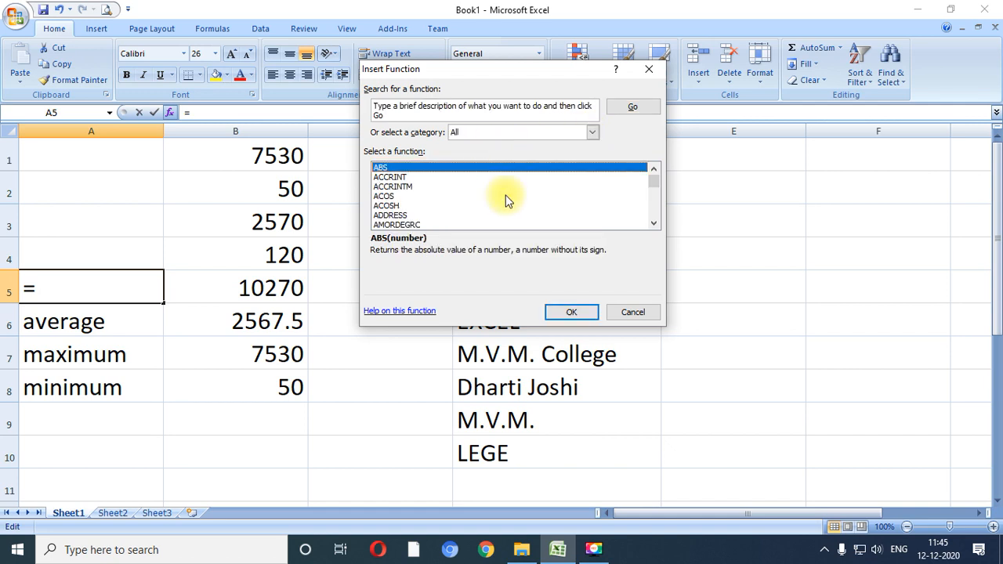
{"action": "scroll", "coordinate": [506, 196], "scroll_direction": "down", "scroll_amount": 6}
{"action": "scroll", "coordinate": [506, 196], "scroll_direction": "down", "scroll_amount": 20}
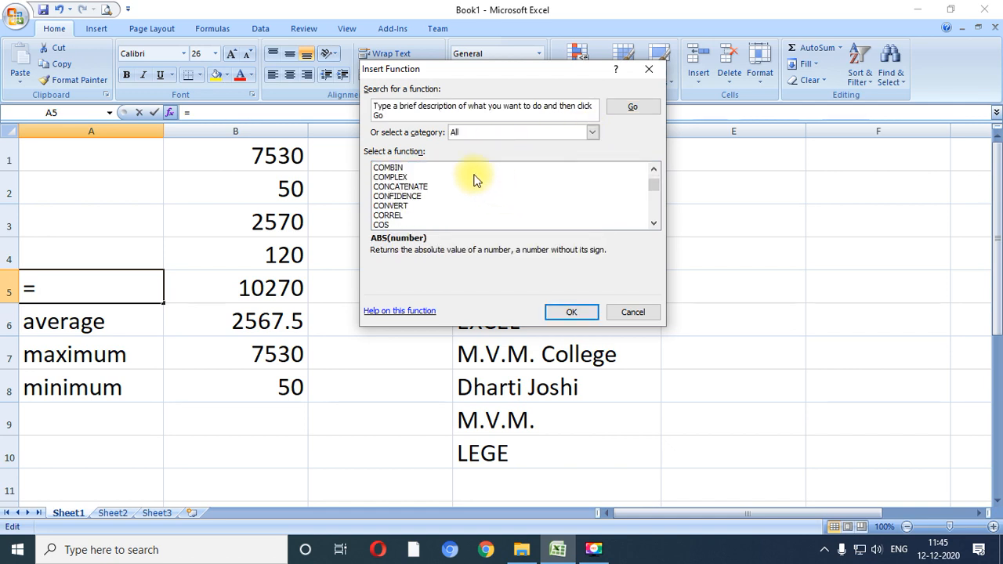
{"action": "scroll", "coordinate": [476, 183], "scroll_direction": "down", "scroll_amount": 13}
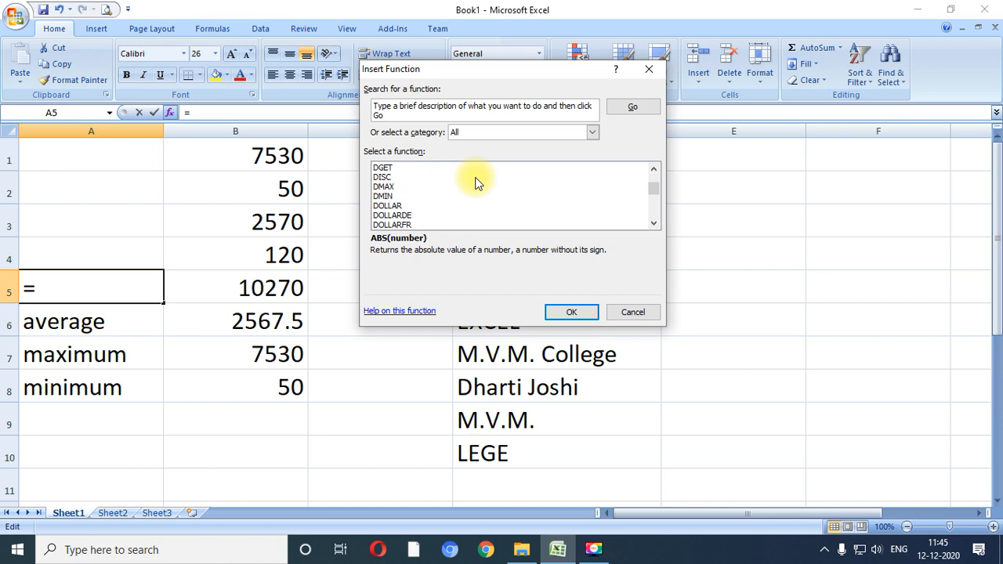
{"action": "scroll", "coordinate": [472, 186], "scroll_direction": "down", "scroll_amount": 17}
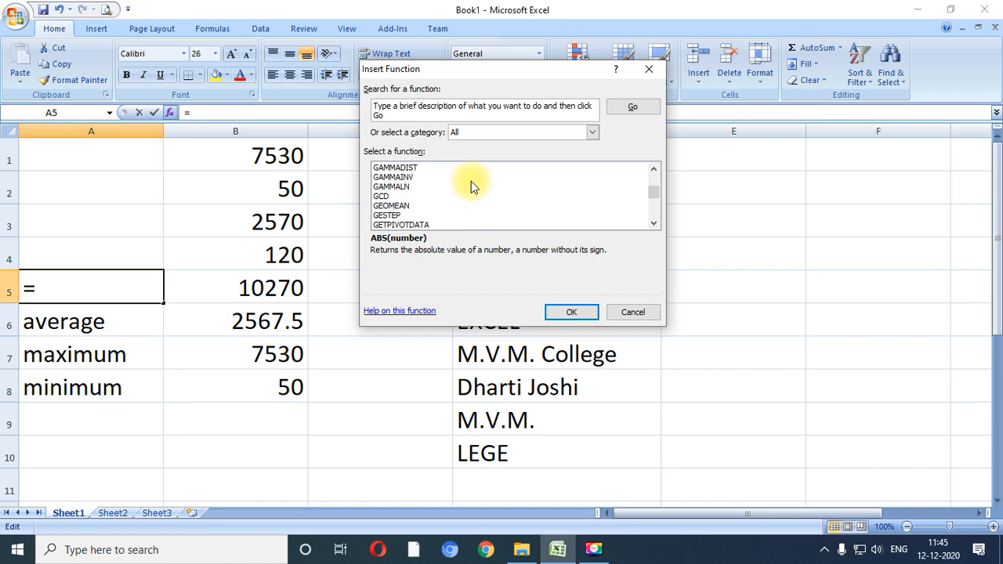
{"action": "scroll", "coordinate": [469, 188], "scroll_direction": "down", "scroll_amount": 15}
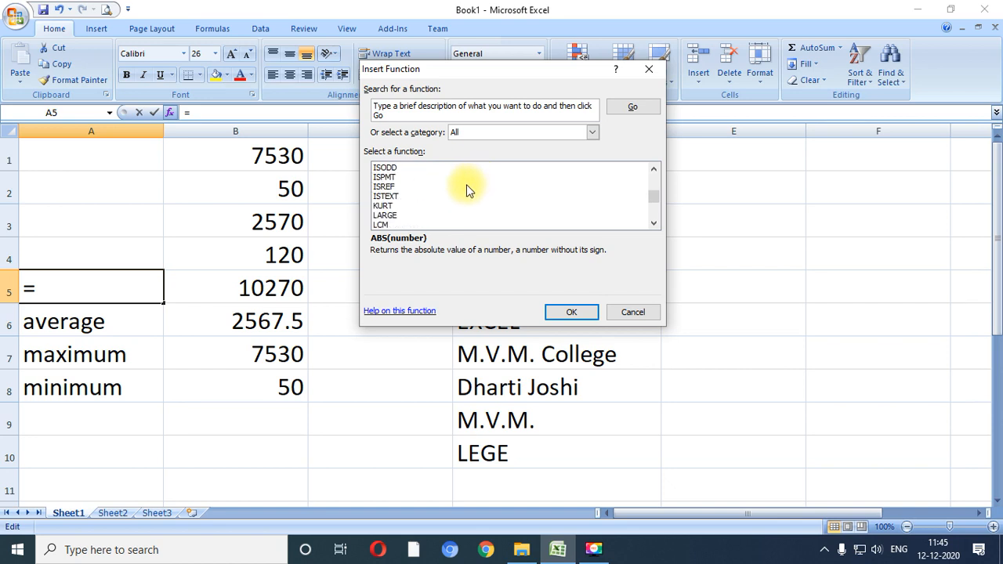
{"action": "scroll", "coordinate": [464, 191], "scroll_direction": "down", "scroll_amount": 15}
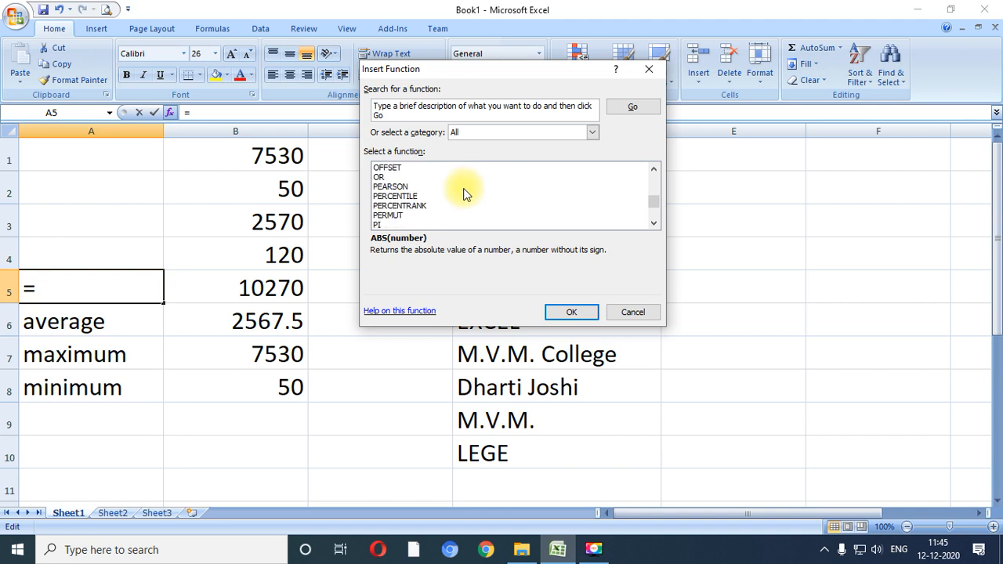
{"action": "scroll", "coordinate": [461, 194], "scroll_direction": "down", "scroll_amount": 15}
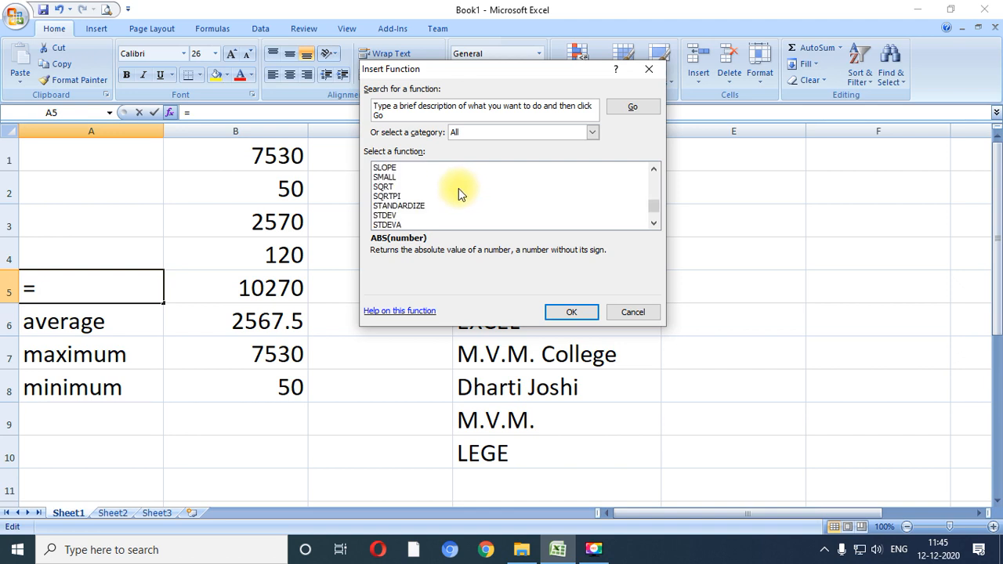
{"action": "scroll", "coordinate": [458, 197], "scroll_direction": "down", "scroll_amount": 10}
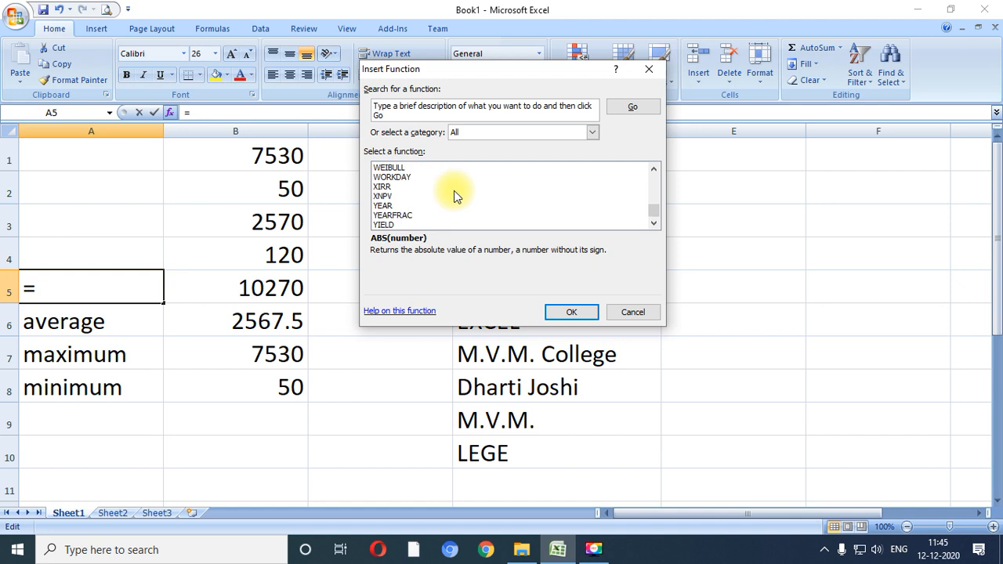
{"action": "scroll", "coordinate": [457, 196], "scroll_direction": "up", "scroll_amount": 12}
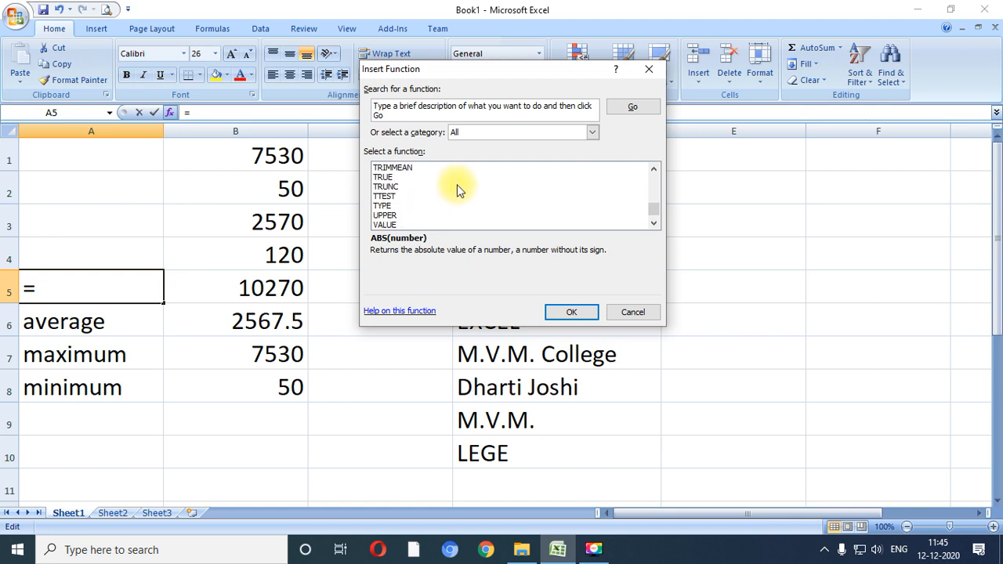
{"action": "scroll", "coordinate": [457, 174], "scroll_direction": "up", "scroll_amount": 12}
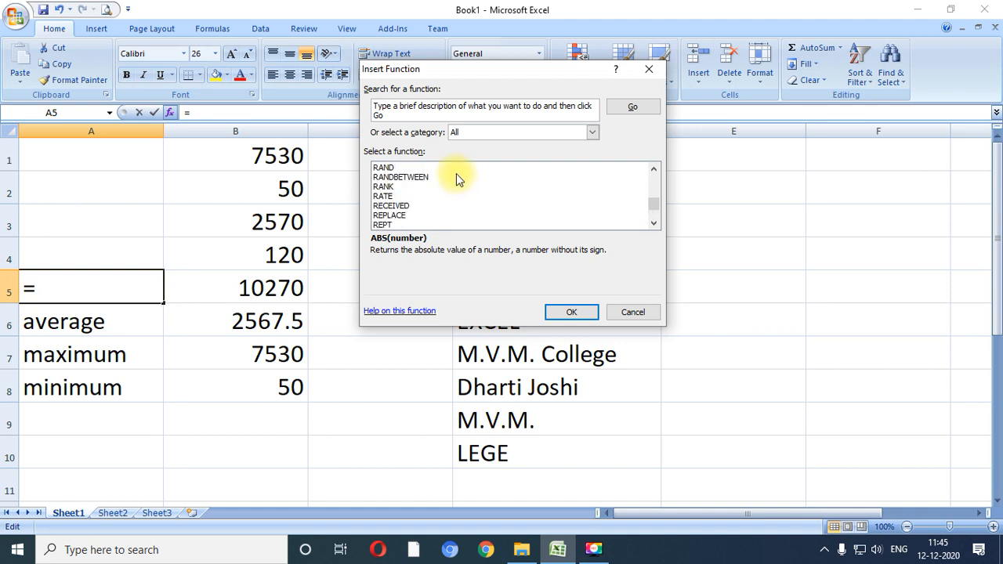
{"action": "scroll", "coordinate": [454, 178], "scroll_direction": "up", "scroll_amount": 12}
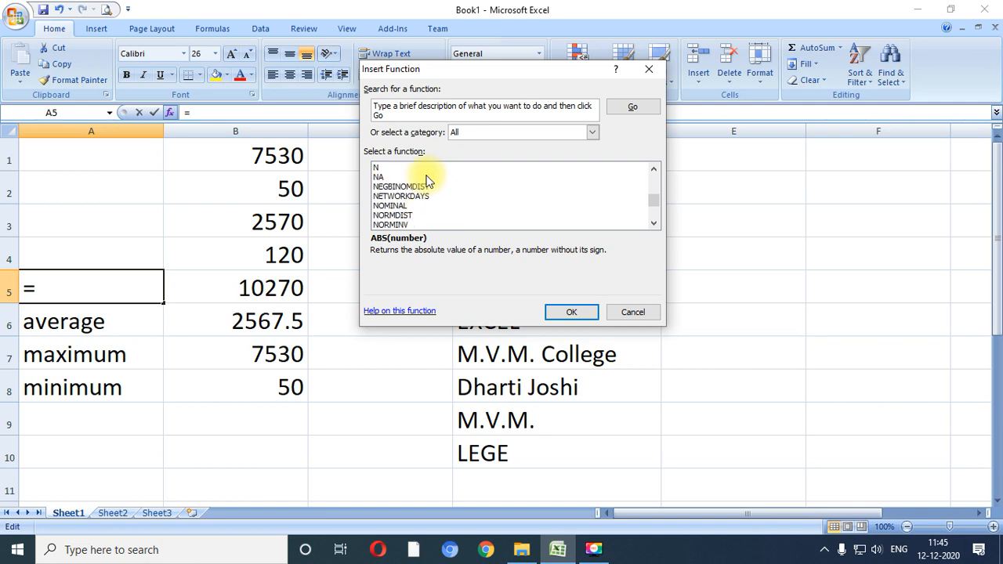
{"action": "scroll", "coordinate": [430, 181], "scroll_direction": "up", "scroll_amount": 12}
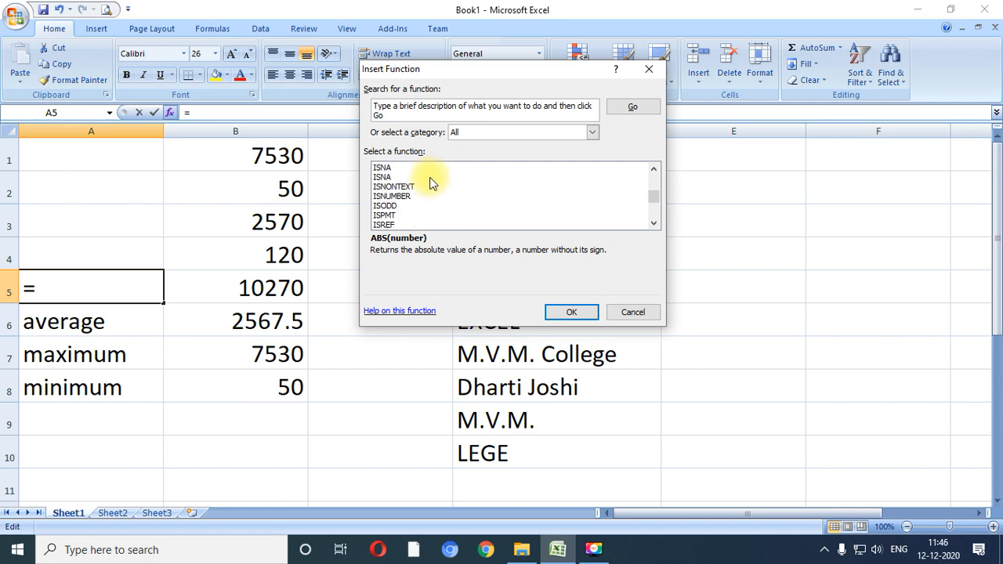
{"action": "scroll", "coordinate": [432, 172], "scroll_direction": "up", "scroll_amount": 9}
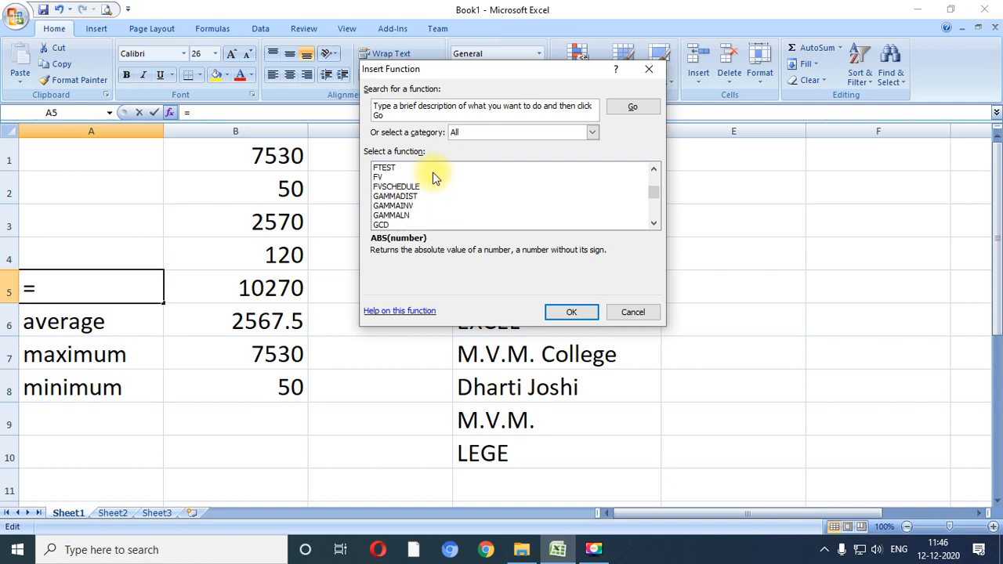
{"action": "scroll", "coordinate": [433, 171], "scroll_direction": "up", "scroll_amount": 3}
{"action": "scroll", "coordinate": [432, 174], "scroll_direction": "up", "scroll_amount": 3}
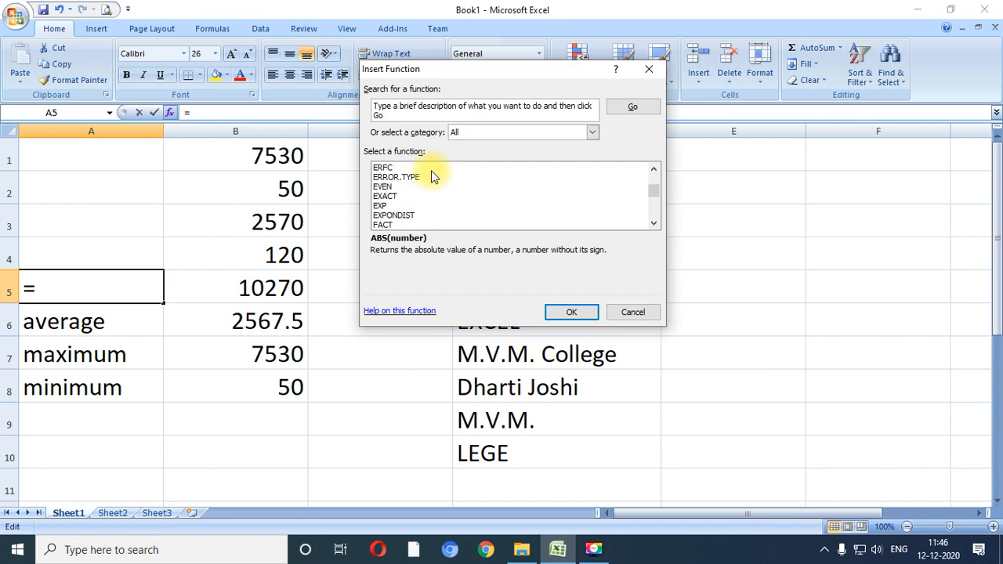
{"action": "scroll", "coordinate": [431, 177], "scroll_direction": "up", "scroll_amount": 5}
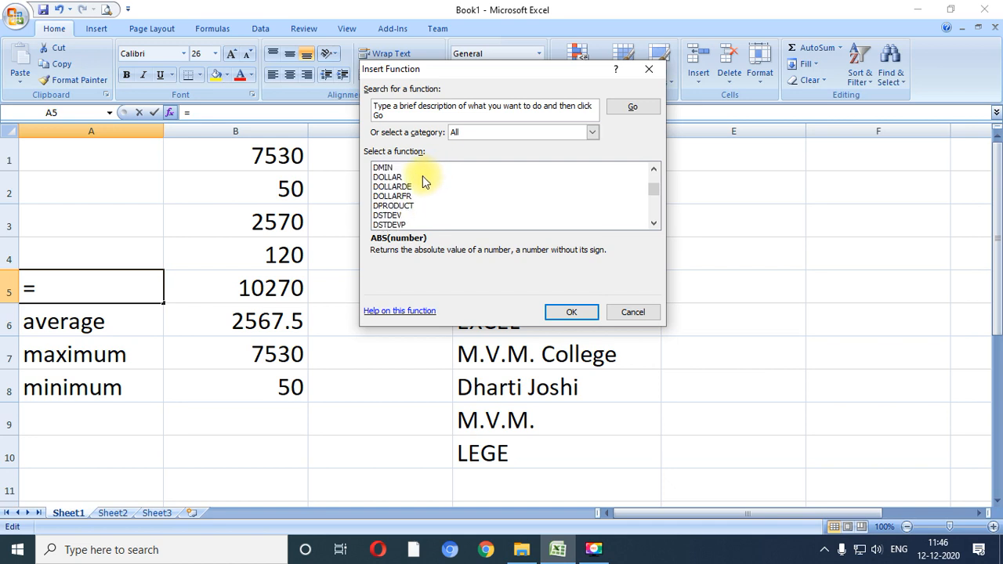
{"action": "scroll", "coordinate": [422, 176], "scroll_direction": "up", "scroll_amount": 4}
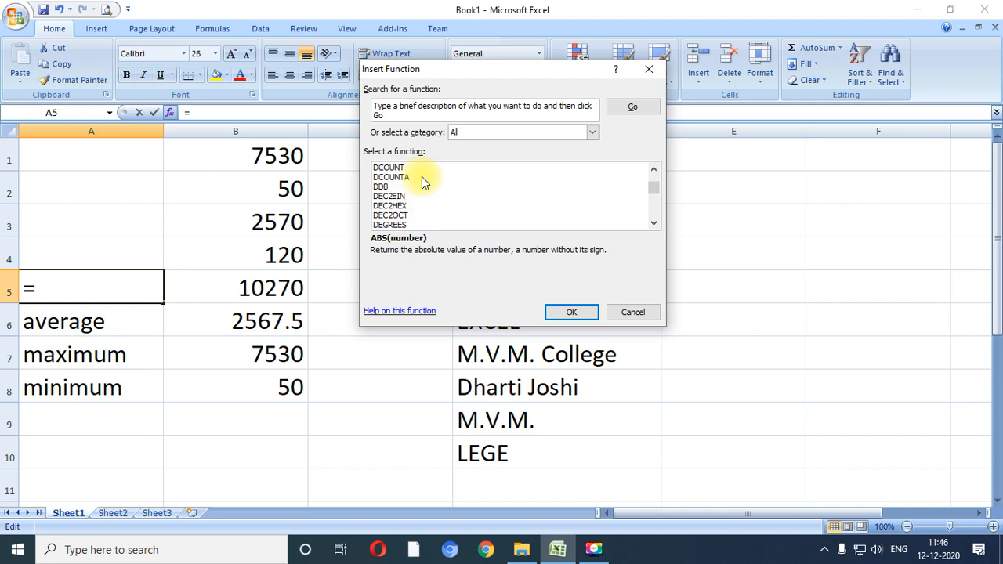
{"action": "scroll", "coordinate": [421, 177], "scroll_direction": "up", "scroll_amount": 6}
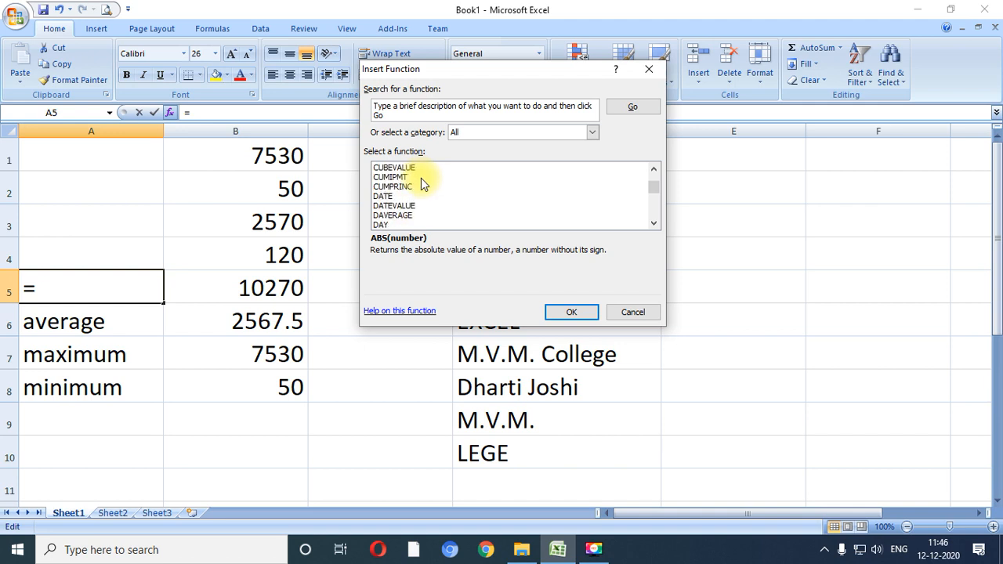
{"action": "scroll", "coordinate": [421, 178], "scroll_direction": "up", "scroll_amount": 14}
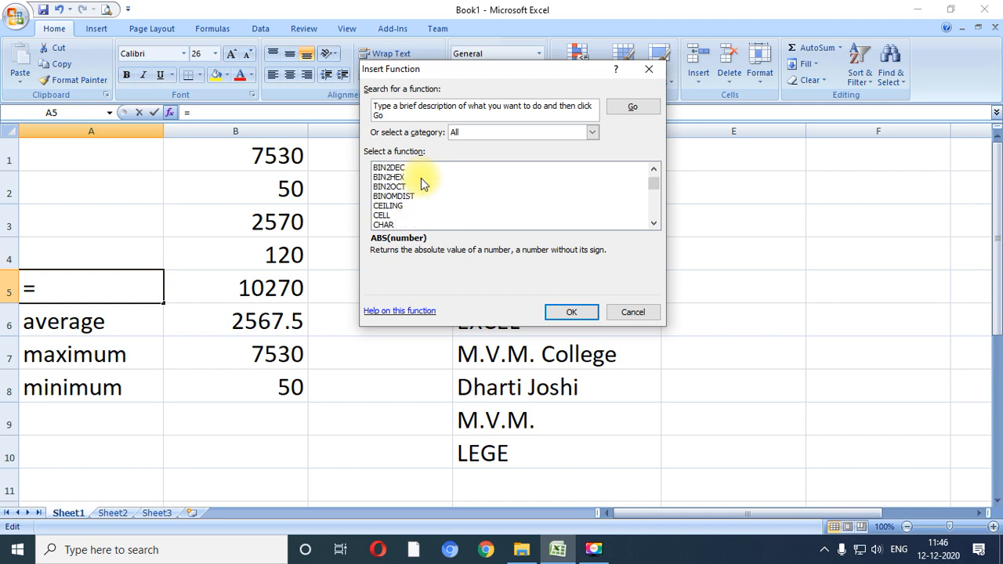
{"action": "scroll", "coordinate": [421, 178], "scroll_direction": "up", "scroll_amount": 5}
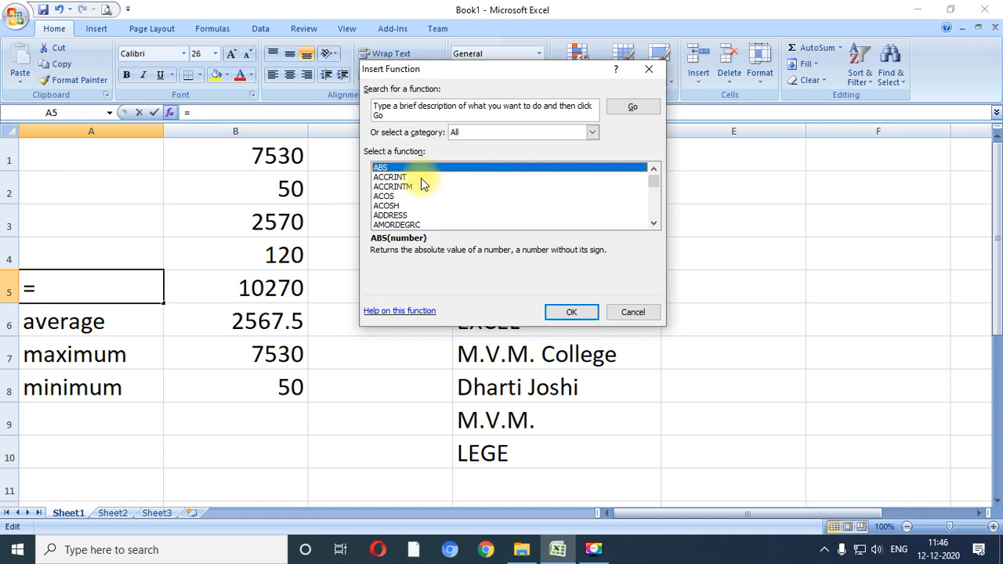
{"action": "left_click", "coordinate": [631, 312]}
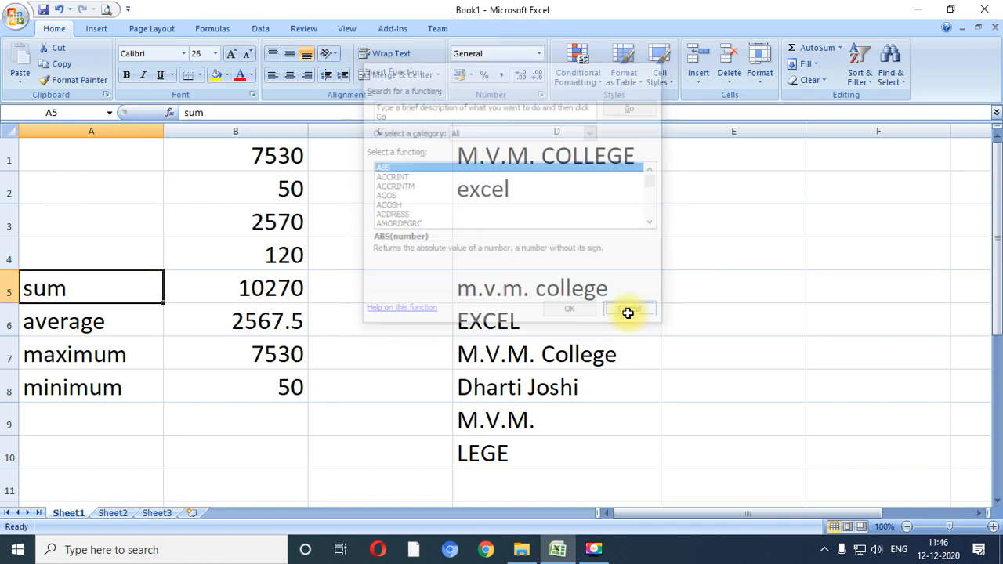
- Try to enter the formula =date() without arguments in cell E3
{"action": "left_click", "coordinate": [679, 222]}
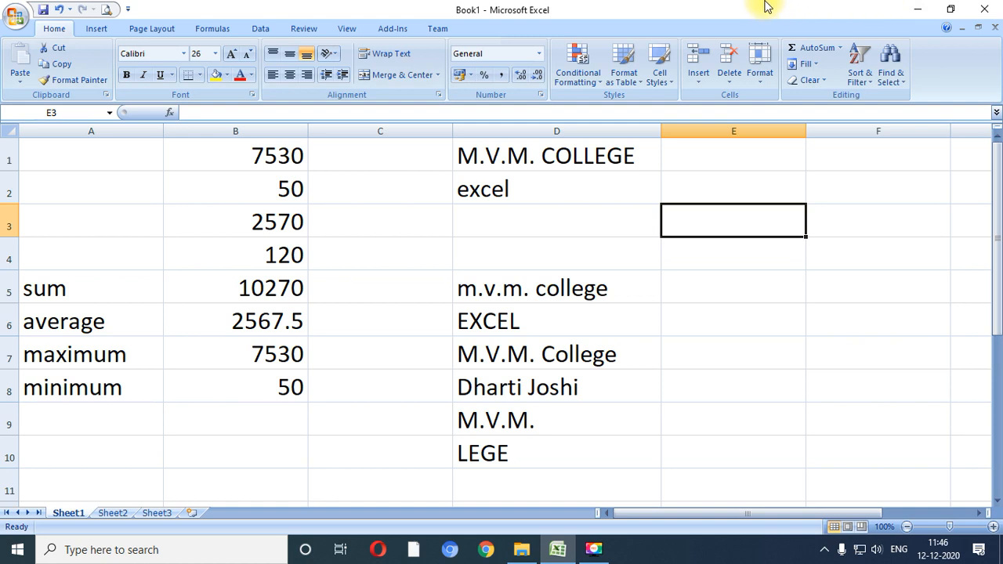
{"action": "type", "text": "=date"}
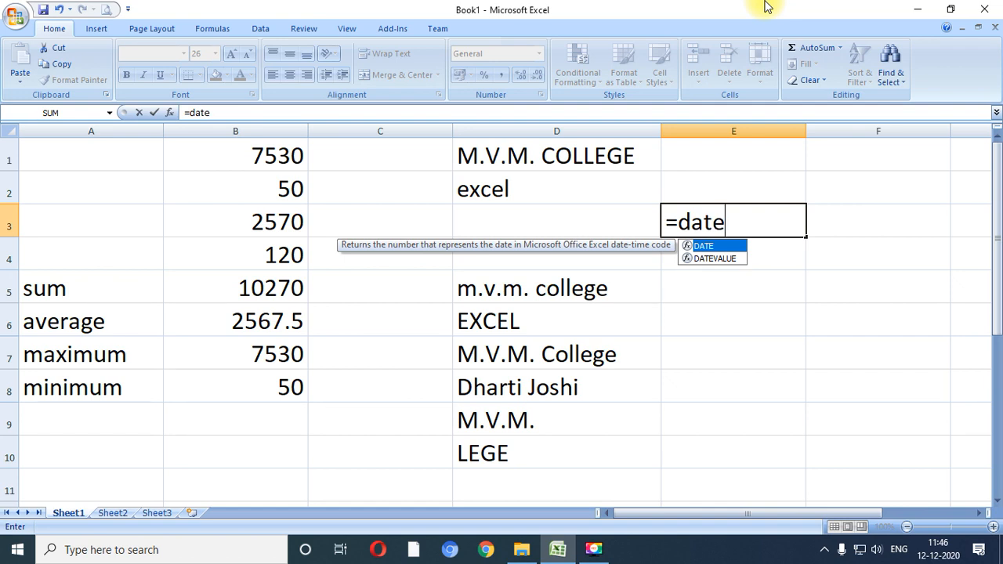
{"action": "type", "text": "()"}
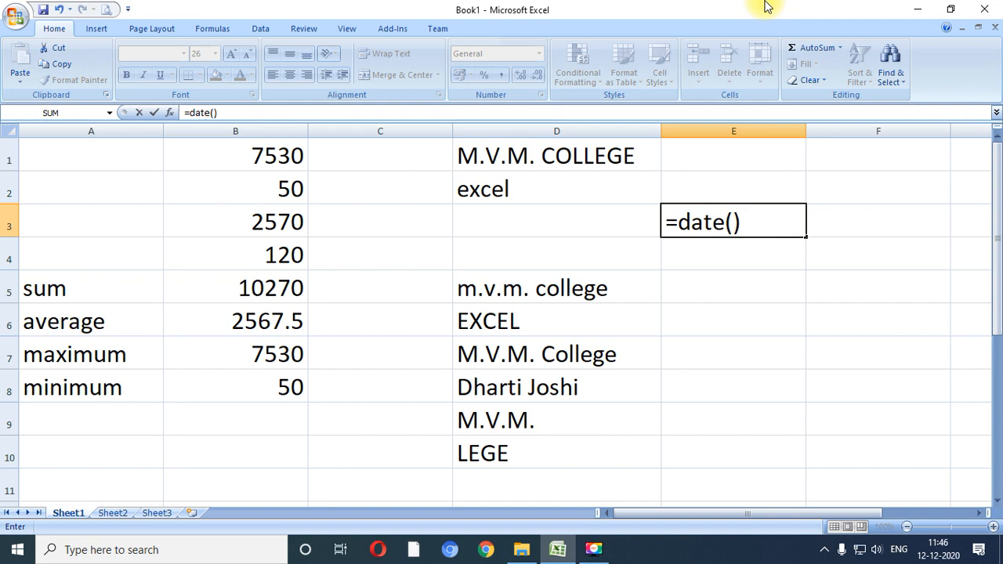
{"action": "key", "text": "Return"}
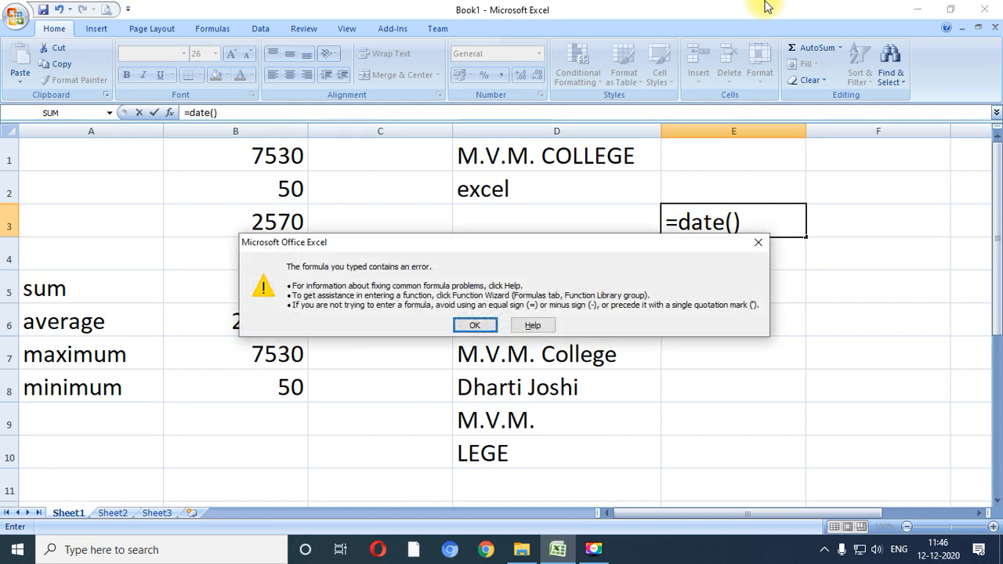
{"action": "key", "text": "Return"}
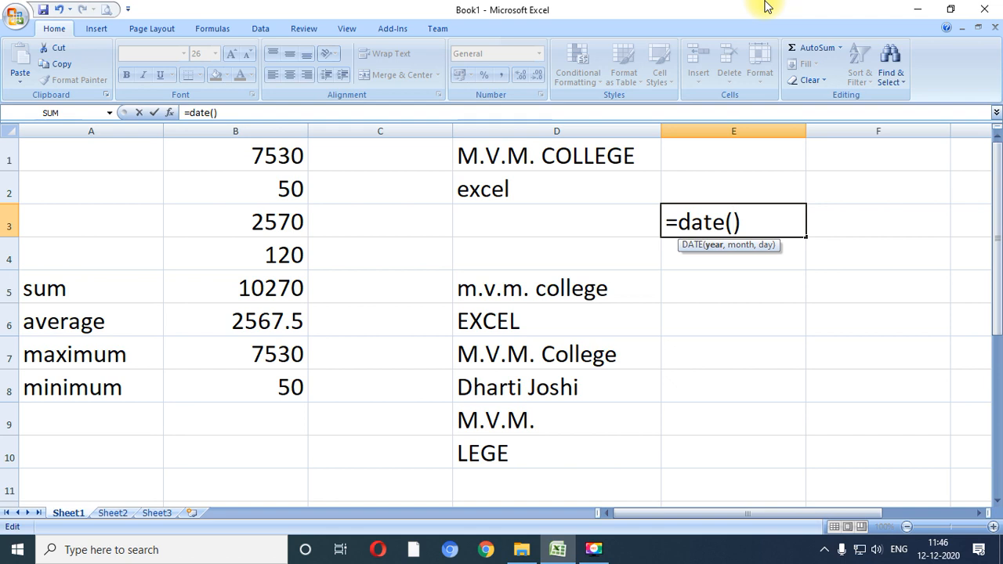
- Replace the formula in cell E3 with =today() to insert the current date, and reselect the cell to check it
{"action": "key", "text": "BackSpace"}
{"action": "key", "text": "BackSpace"}
{"action": "key", "text": "BackSpace"}
{"action": "key", "text": "BackSpace"}
{"action": "key", "text": "BackSpace"}
{"action": "key", "text": "Delete"}
{"action": "type", "text": "today"}
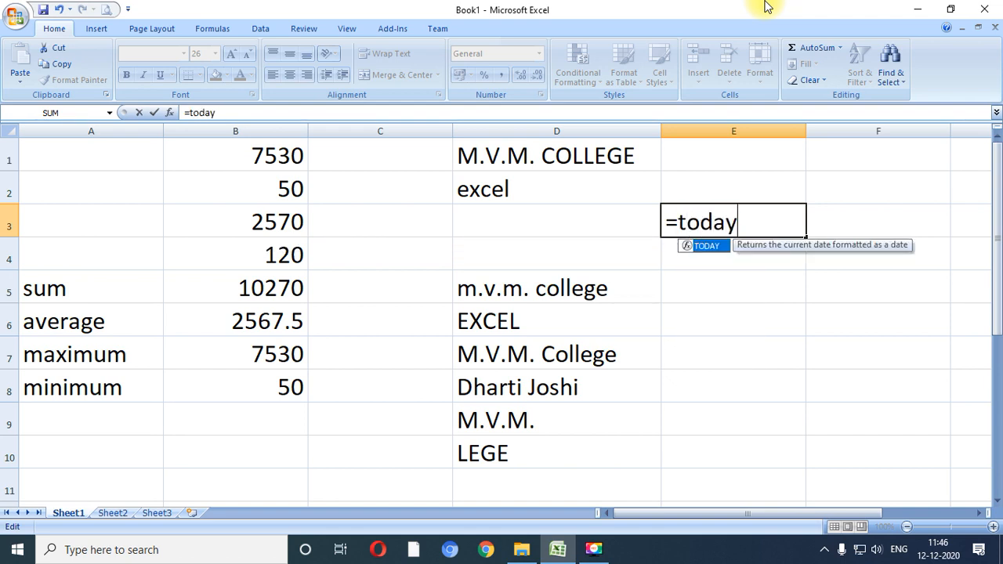
{"action": "type", "text": "()"}
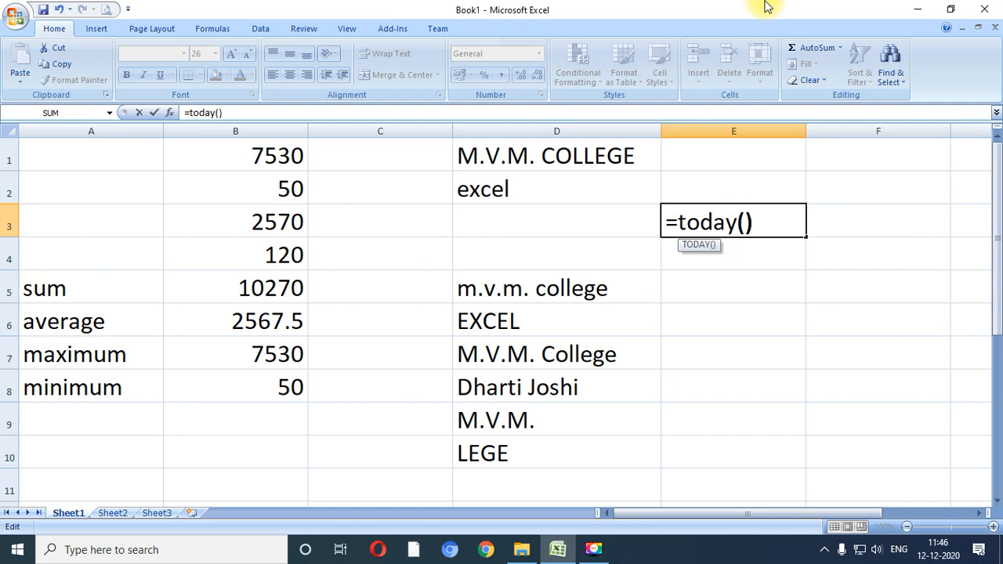
{"action": "key", "text": "Return"}
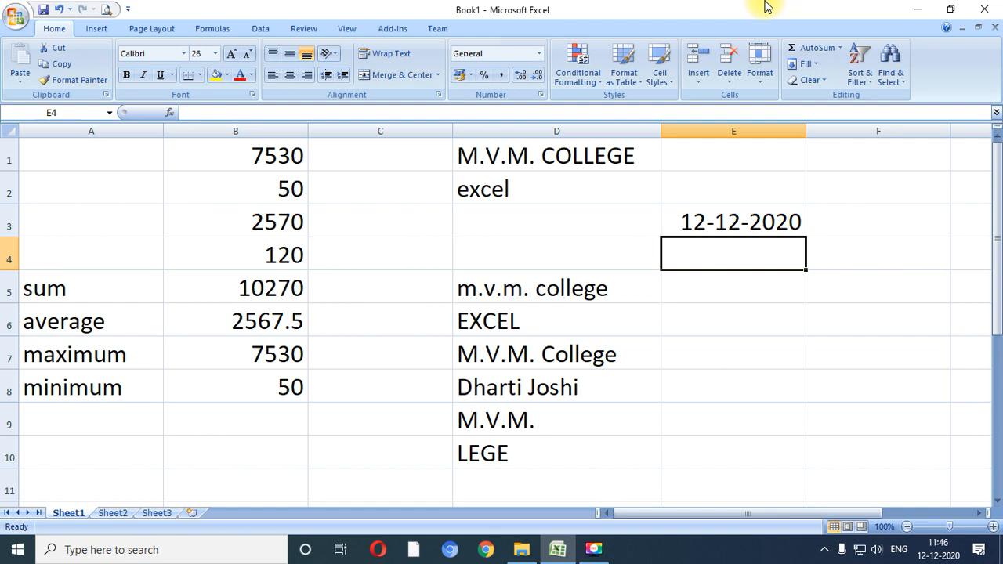
{"action": "key", "text": "Up"}
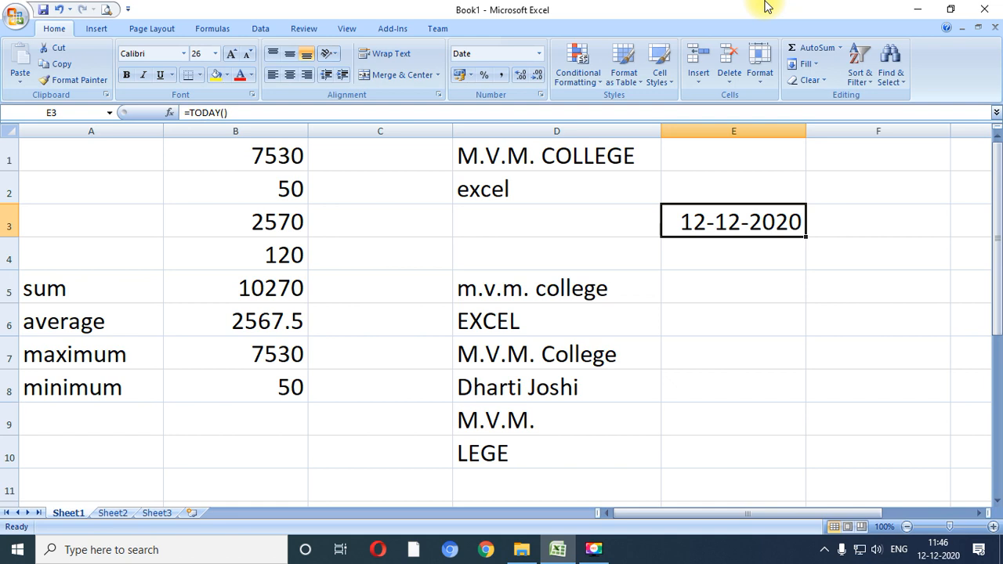
- Try to enter the formula =time() without arguments in cell E4
{"action": "key", "text": "Down"}
{"action": "type", "text": "=ti"}
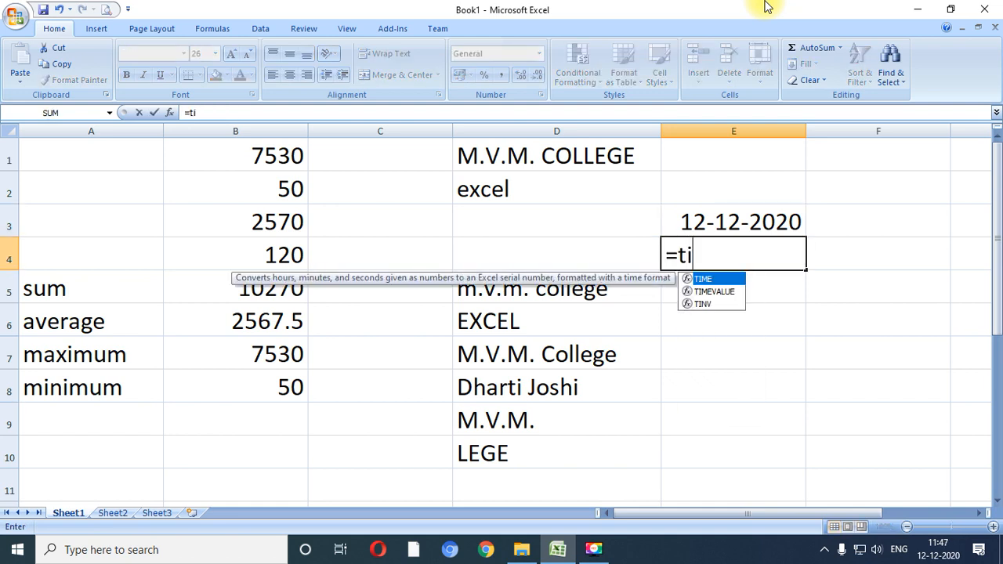
{"action": "type", "text": "me()"}
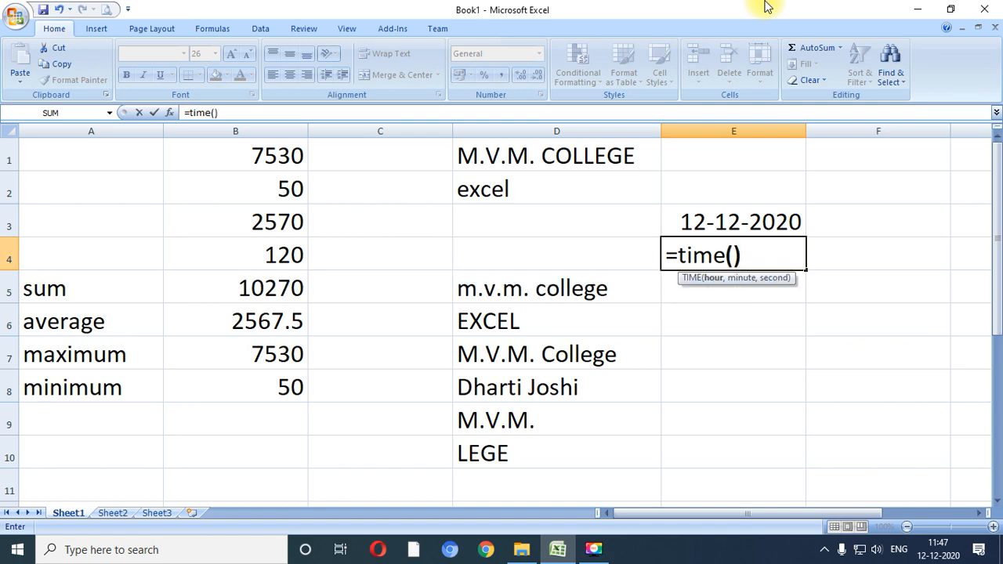
{"action": "key", "text": "Return"}
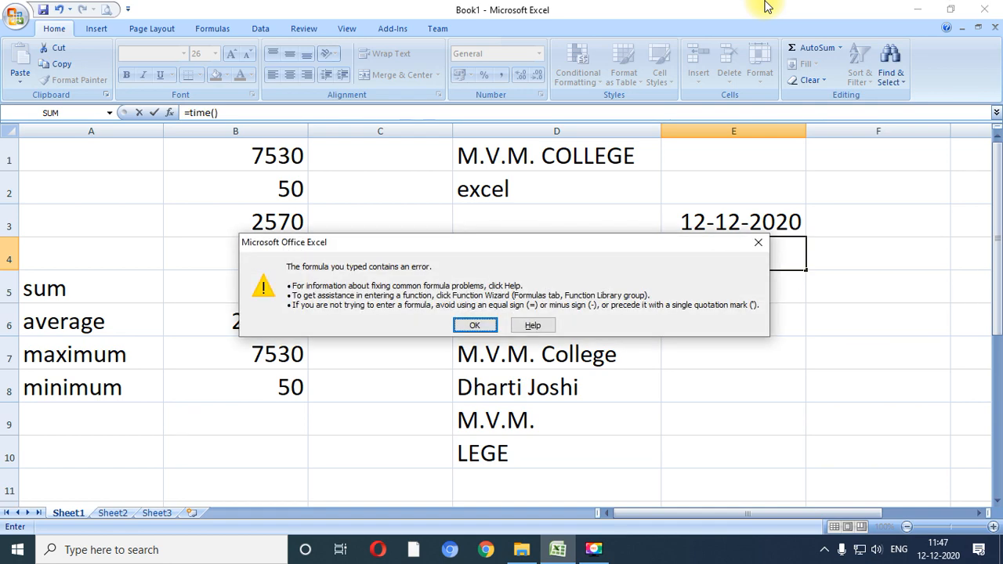
{"action": "key", "text": "Return"}
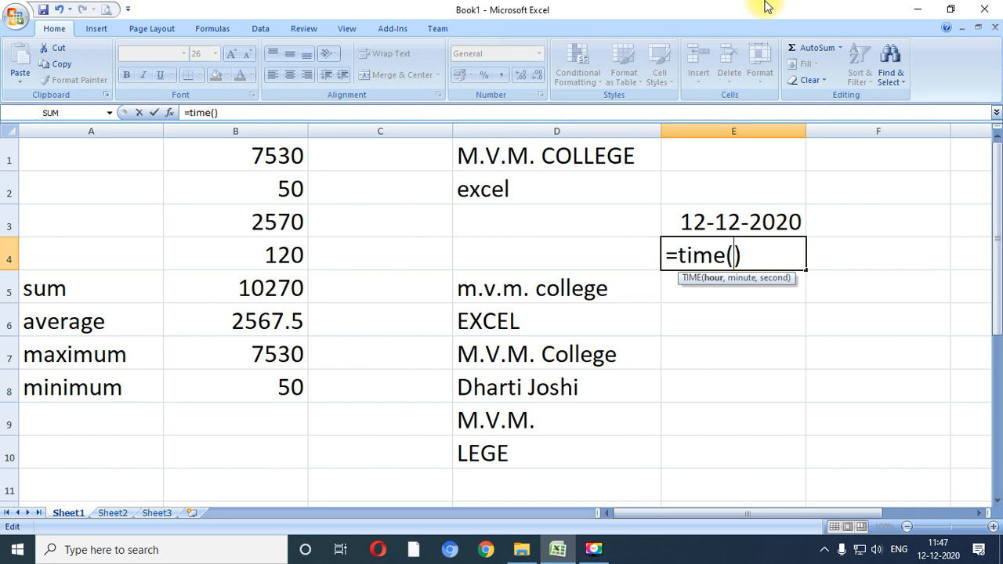
- Try to complete the TIME formula in cell E4 with 11:47 as its argument
{"action": "type", "text": "11"}
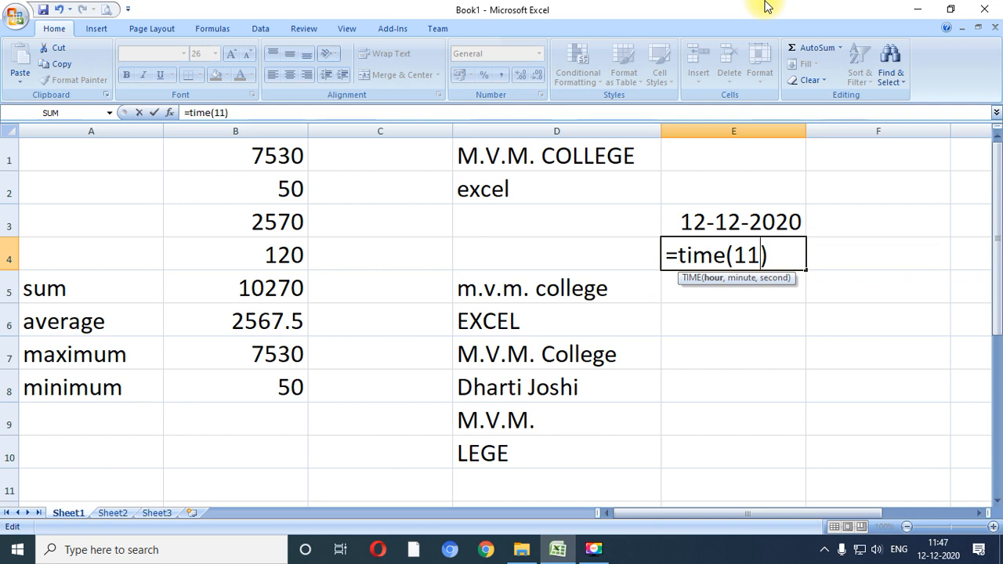
{"action": "type", "text": ":"}
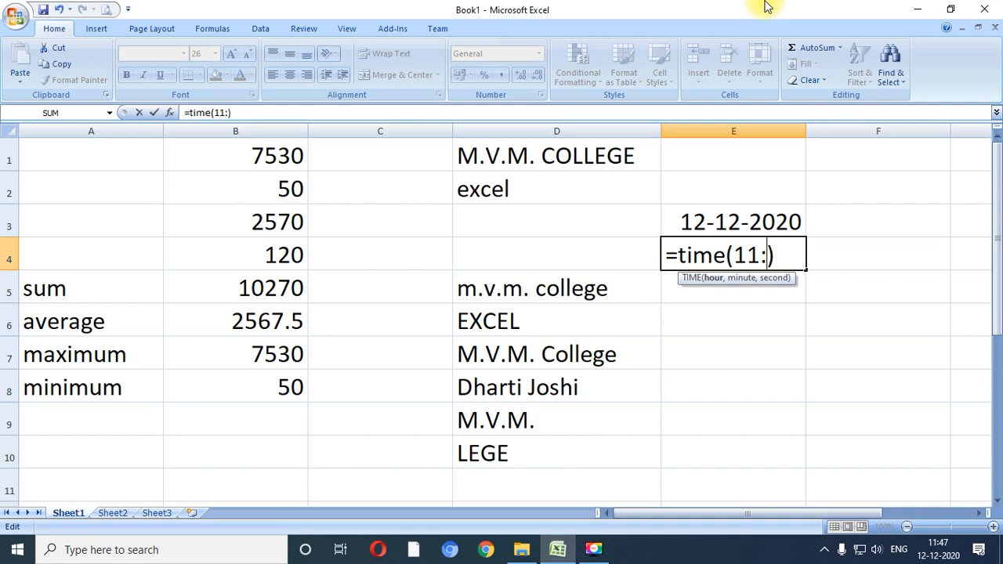
{"action": "type", "text": "47"}
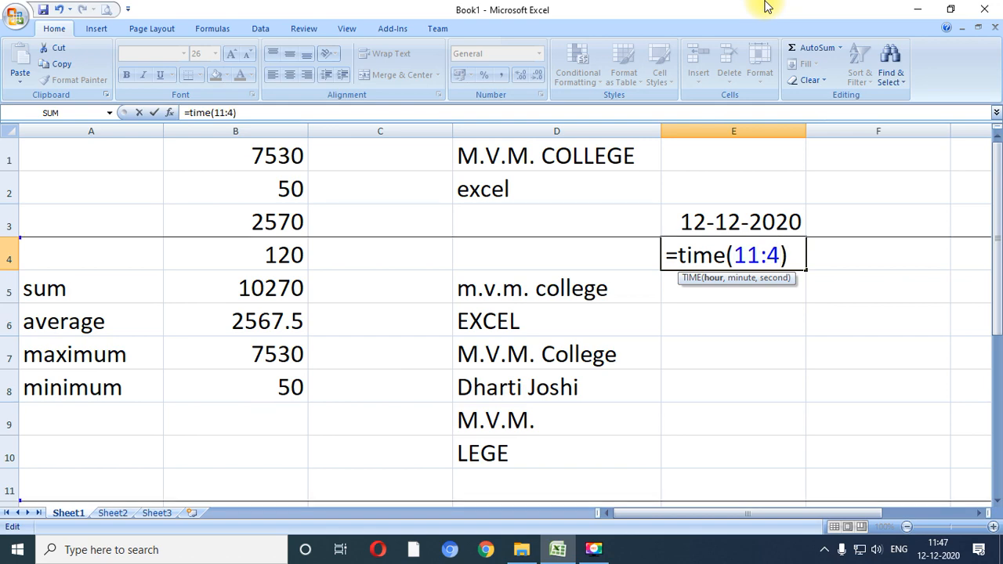
{"action": "key", "text": "Return"}
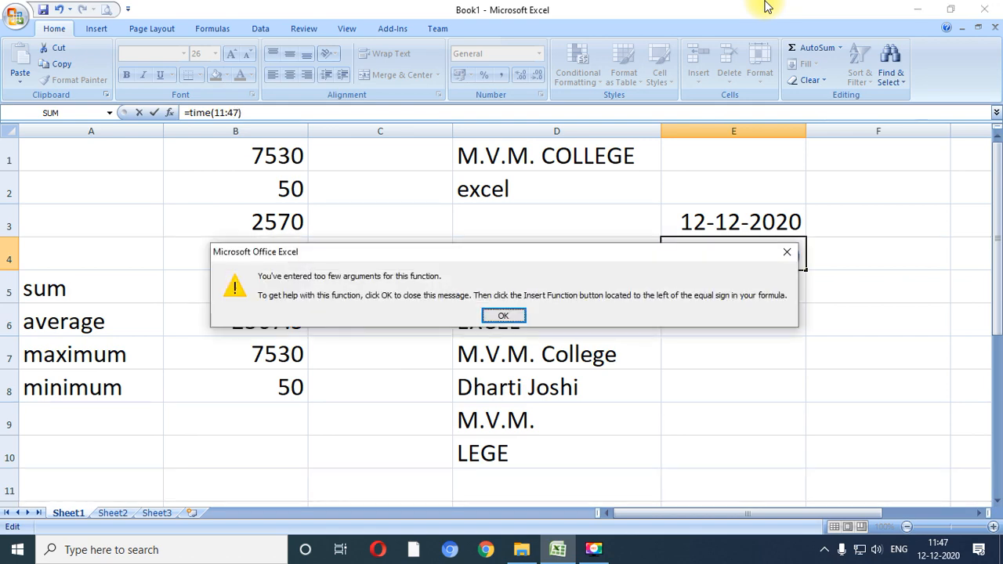
{"action": "key", "text": "Return"}
- Correct the formula in cell E4 to =time(11,47,00) with comma-separated arguments, and reselect the cell to check it
{"action": "key", "text": "Left"}
{"action": "key", "text": "Left"}
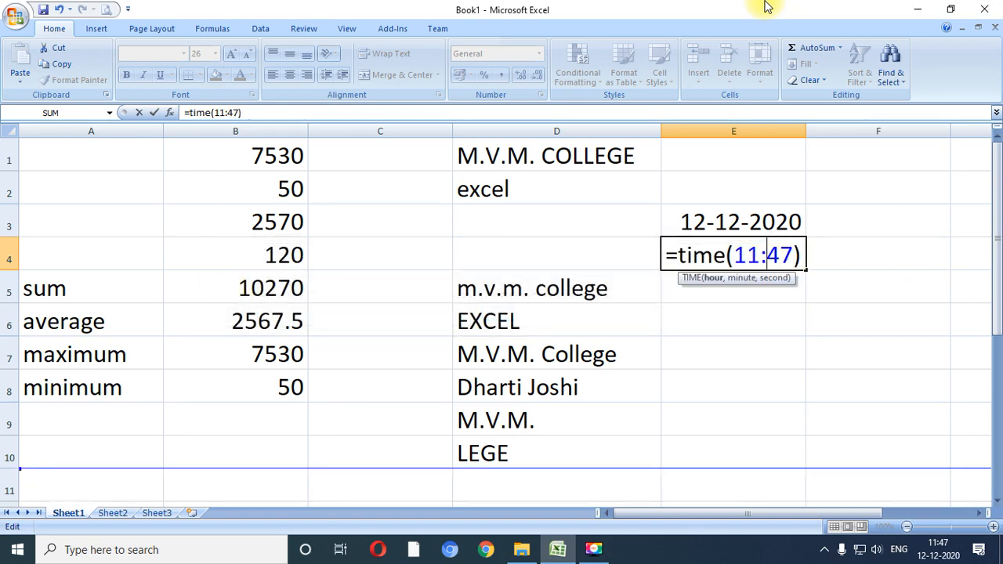
{"action": "key", "text": "Delete"}
{"action": "type", "text": ","}
{"action": "key", "text": "Right"}
{"action": "key", "text": "Right"}
{"action": "type", "text": ",00"}
{"action": "key", "text": "Return"}
{"action": "key", "text": "Up"}
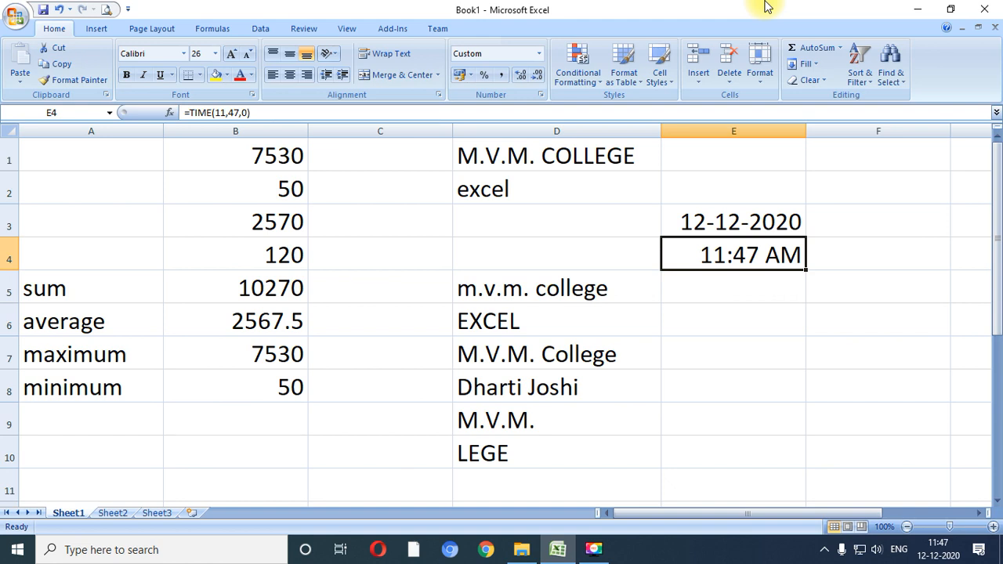
- Enter the formula =now() in cell E5 to insert the current date and time
{"action": "key", "text": "Up"}
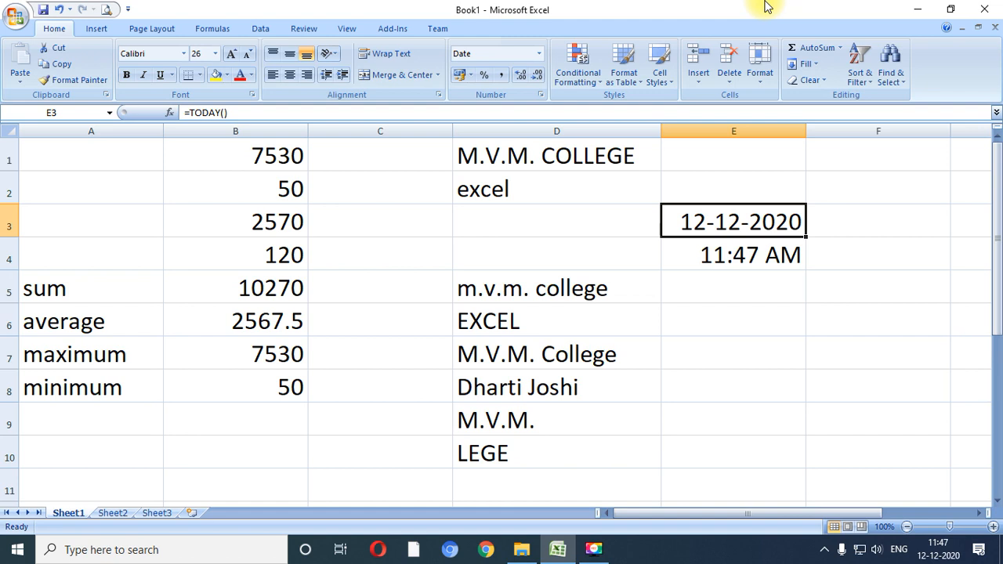
{"action": "key", "text": "Down"}
{"action": "key", "text": "Down"}
{"action": "key", "text": "Up"}
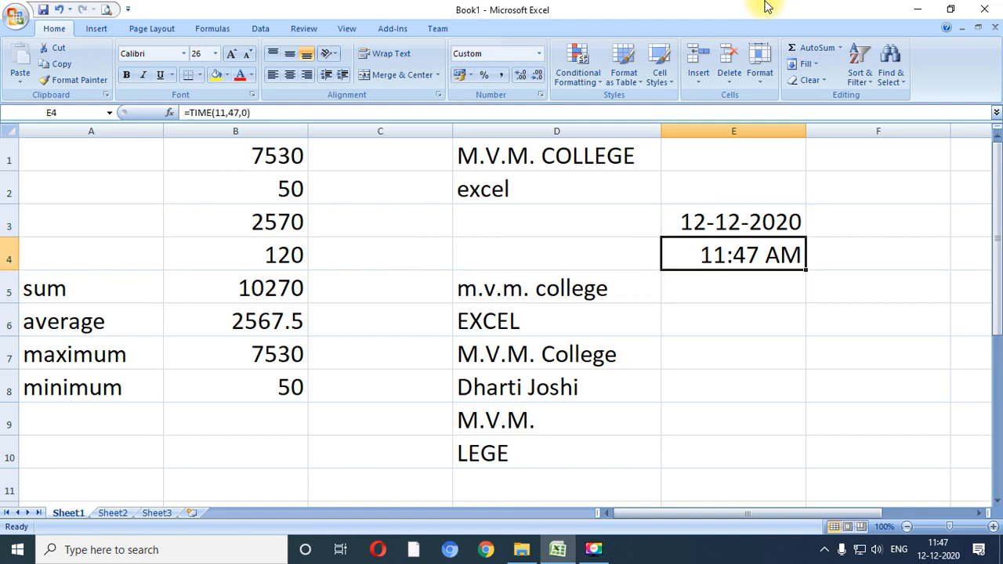
{"action": "key", "text": "Down"}
{"action": "type", "text": "=n"}
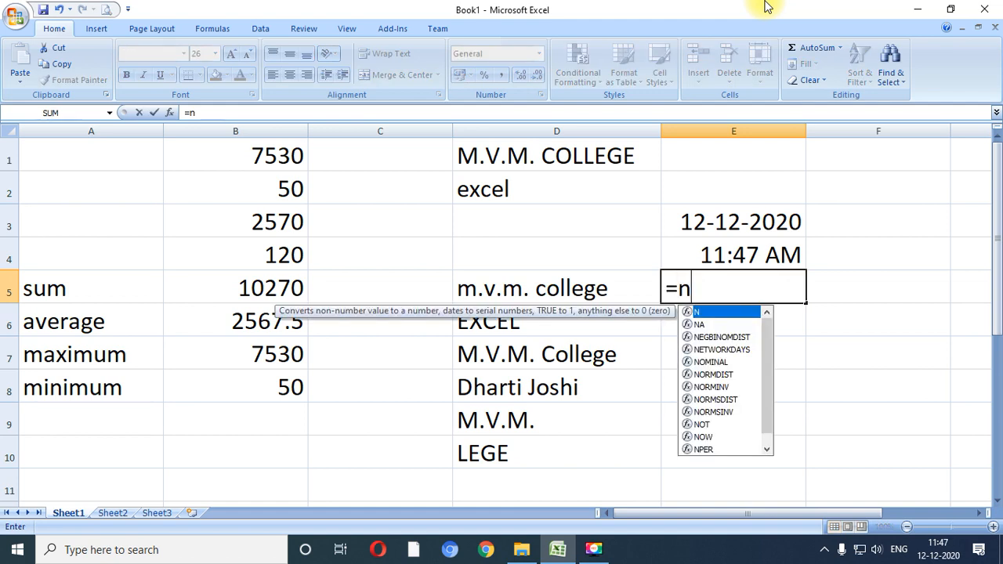
{"action": "type", "text": "ow"}
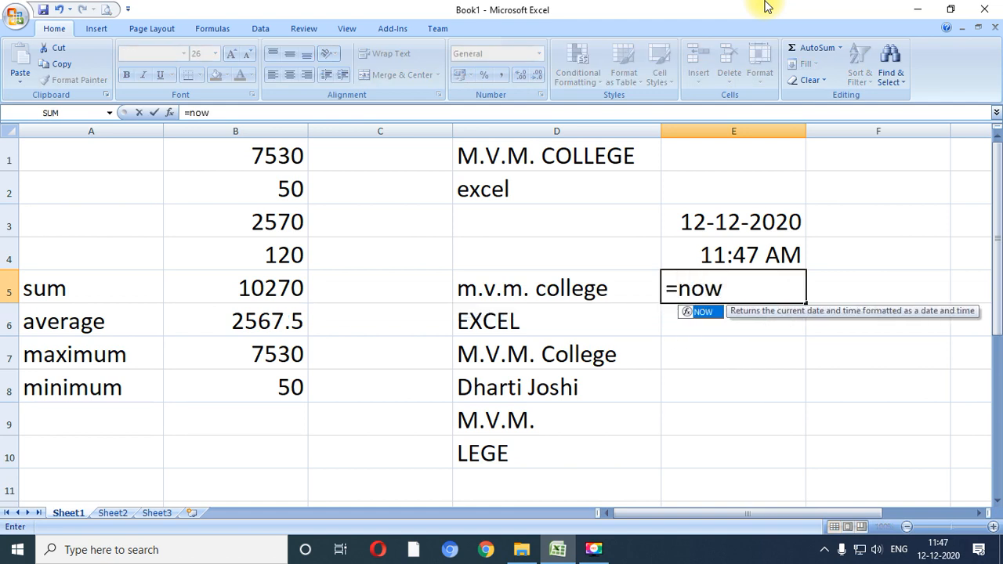
{"action": "type", "text": "()"}
{"action": "key", "text": "Return"}
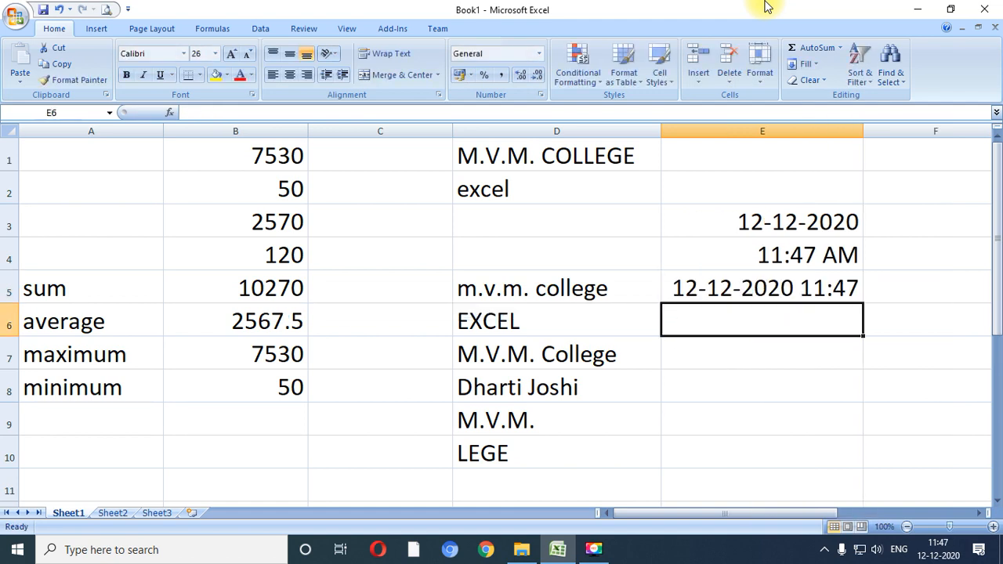
- Review the NOW, TIME and TODAY formulas in cells E5, E4 and E3 in turn without changing them, and return to E5
{"action": "key", "text": "Up"}
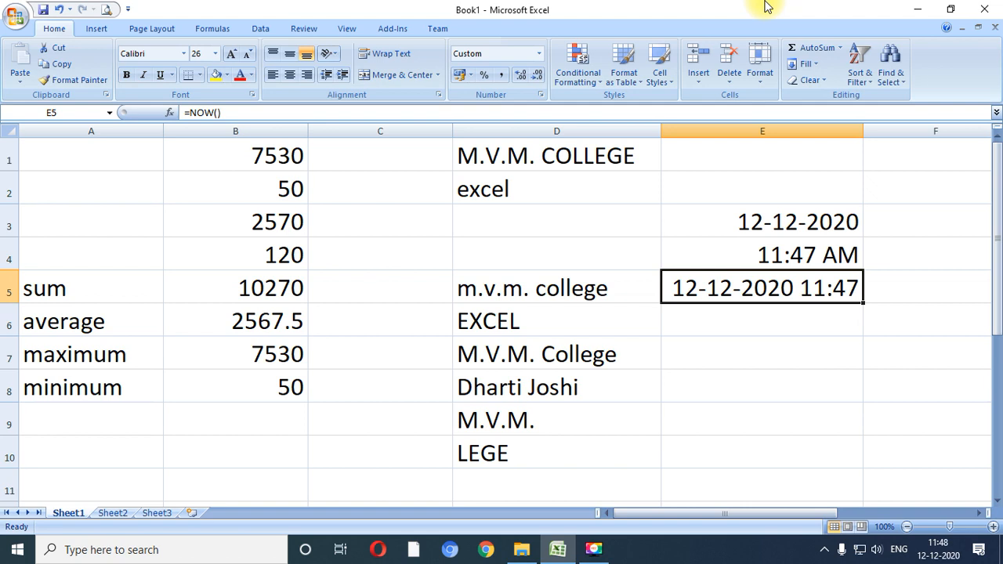
{"action": "key", "text": "F2"}
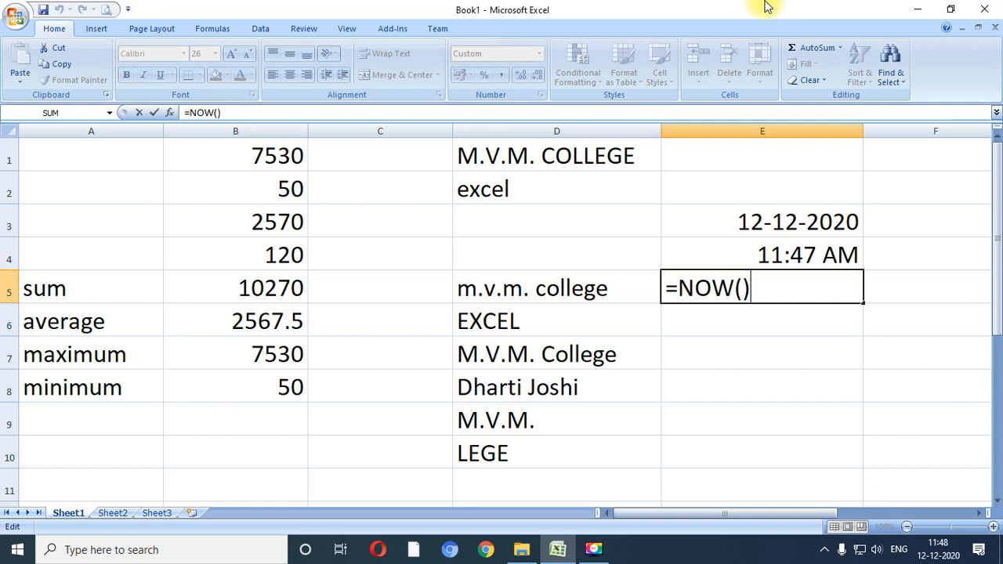
{"action": "key", "text": "Return"}
{"action": "key", "text": "Up"}
{"action": "key", "text": "Up"}
{"action": "key", "text": "F2"}
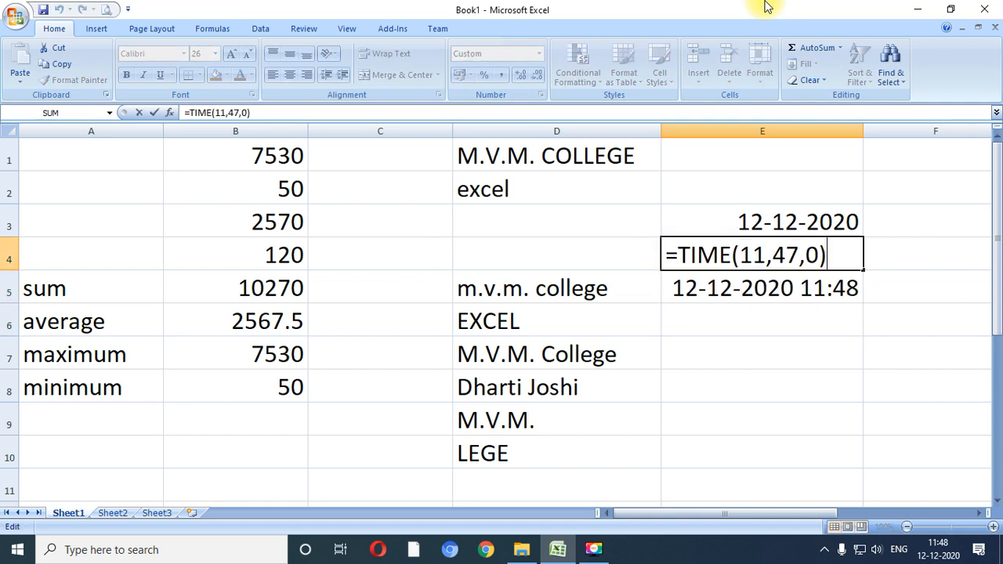
{"action": "key", "text": "Return"}
{"action": "key", "text": "Up"}
{"action": "key", "text": "Up"}
{"action": "key", "text": "F2"}
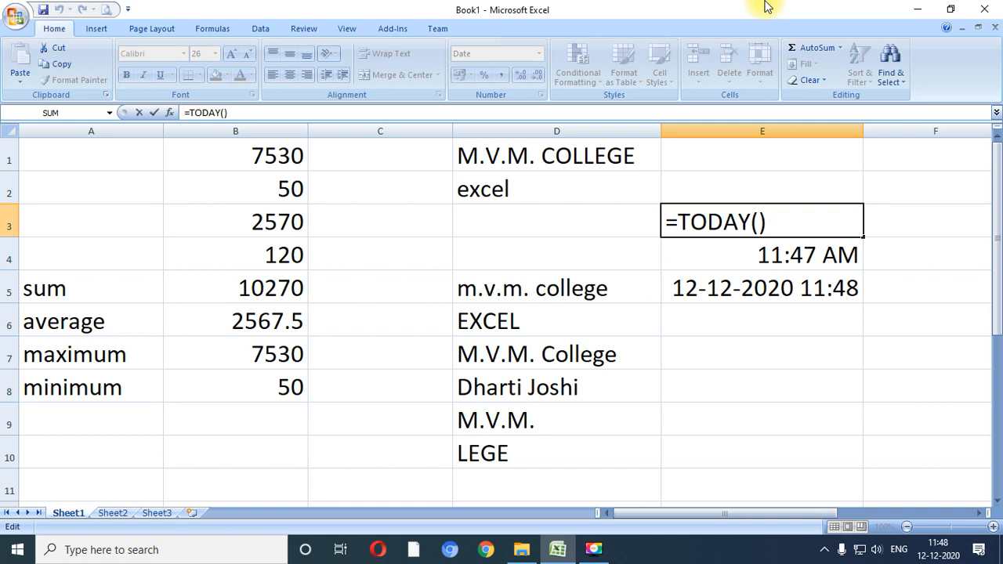
{"action": "key", "text": "Return"}
{"action": "key", "text": "Down"}
{"action": "key", "text": "Down"}
{"action": "key", "text": "Down"}
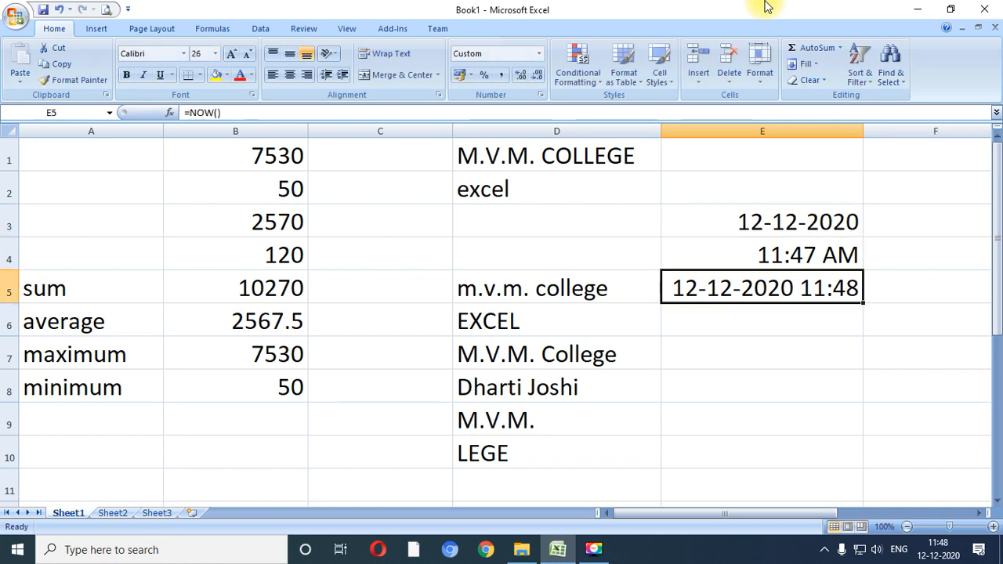